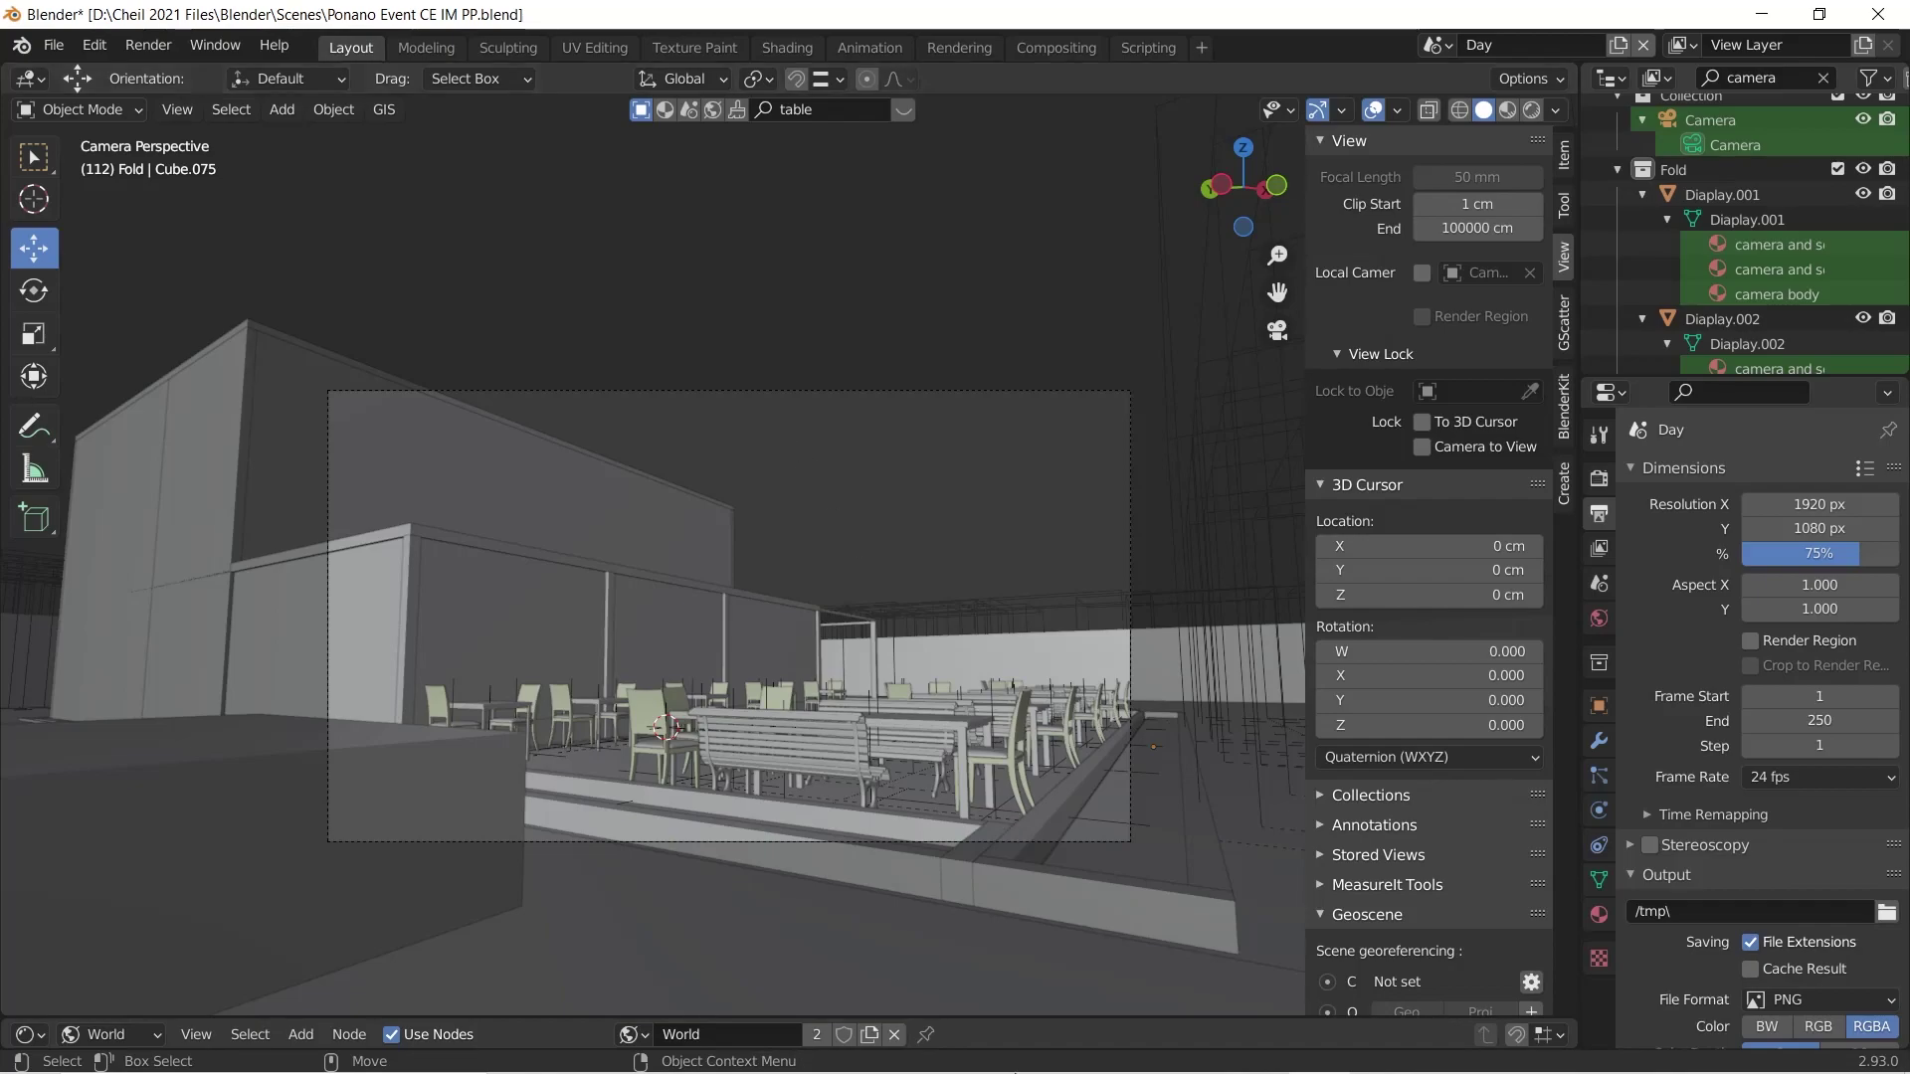
Step: Drag the 3D viewport/Shader Editor border upward to give the World node tree more room
left_click_drag(996, 1014, 954, 676)
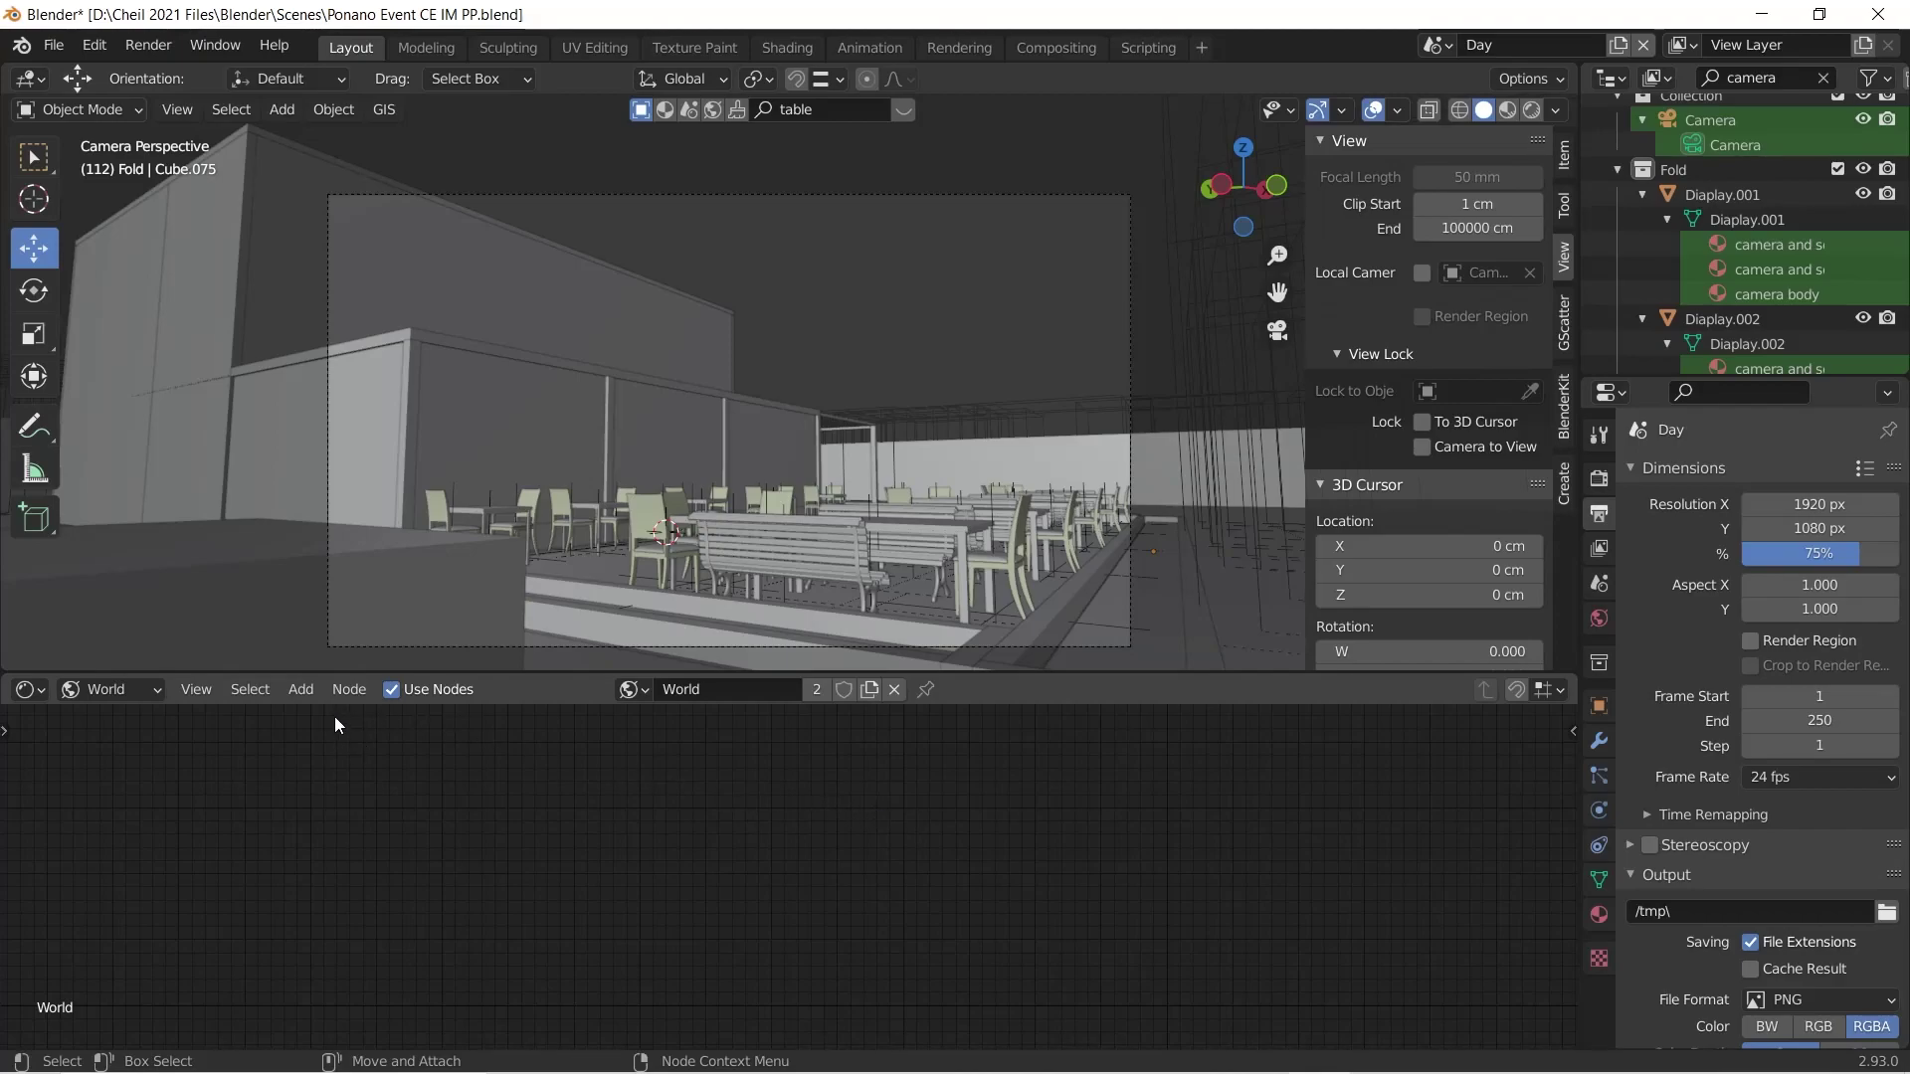
Step: Add a World Output node, then view the terrace in Rendered and then Material Preview shading
key("shift+a")
type("wor")
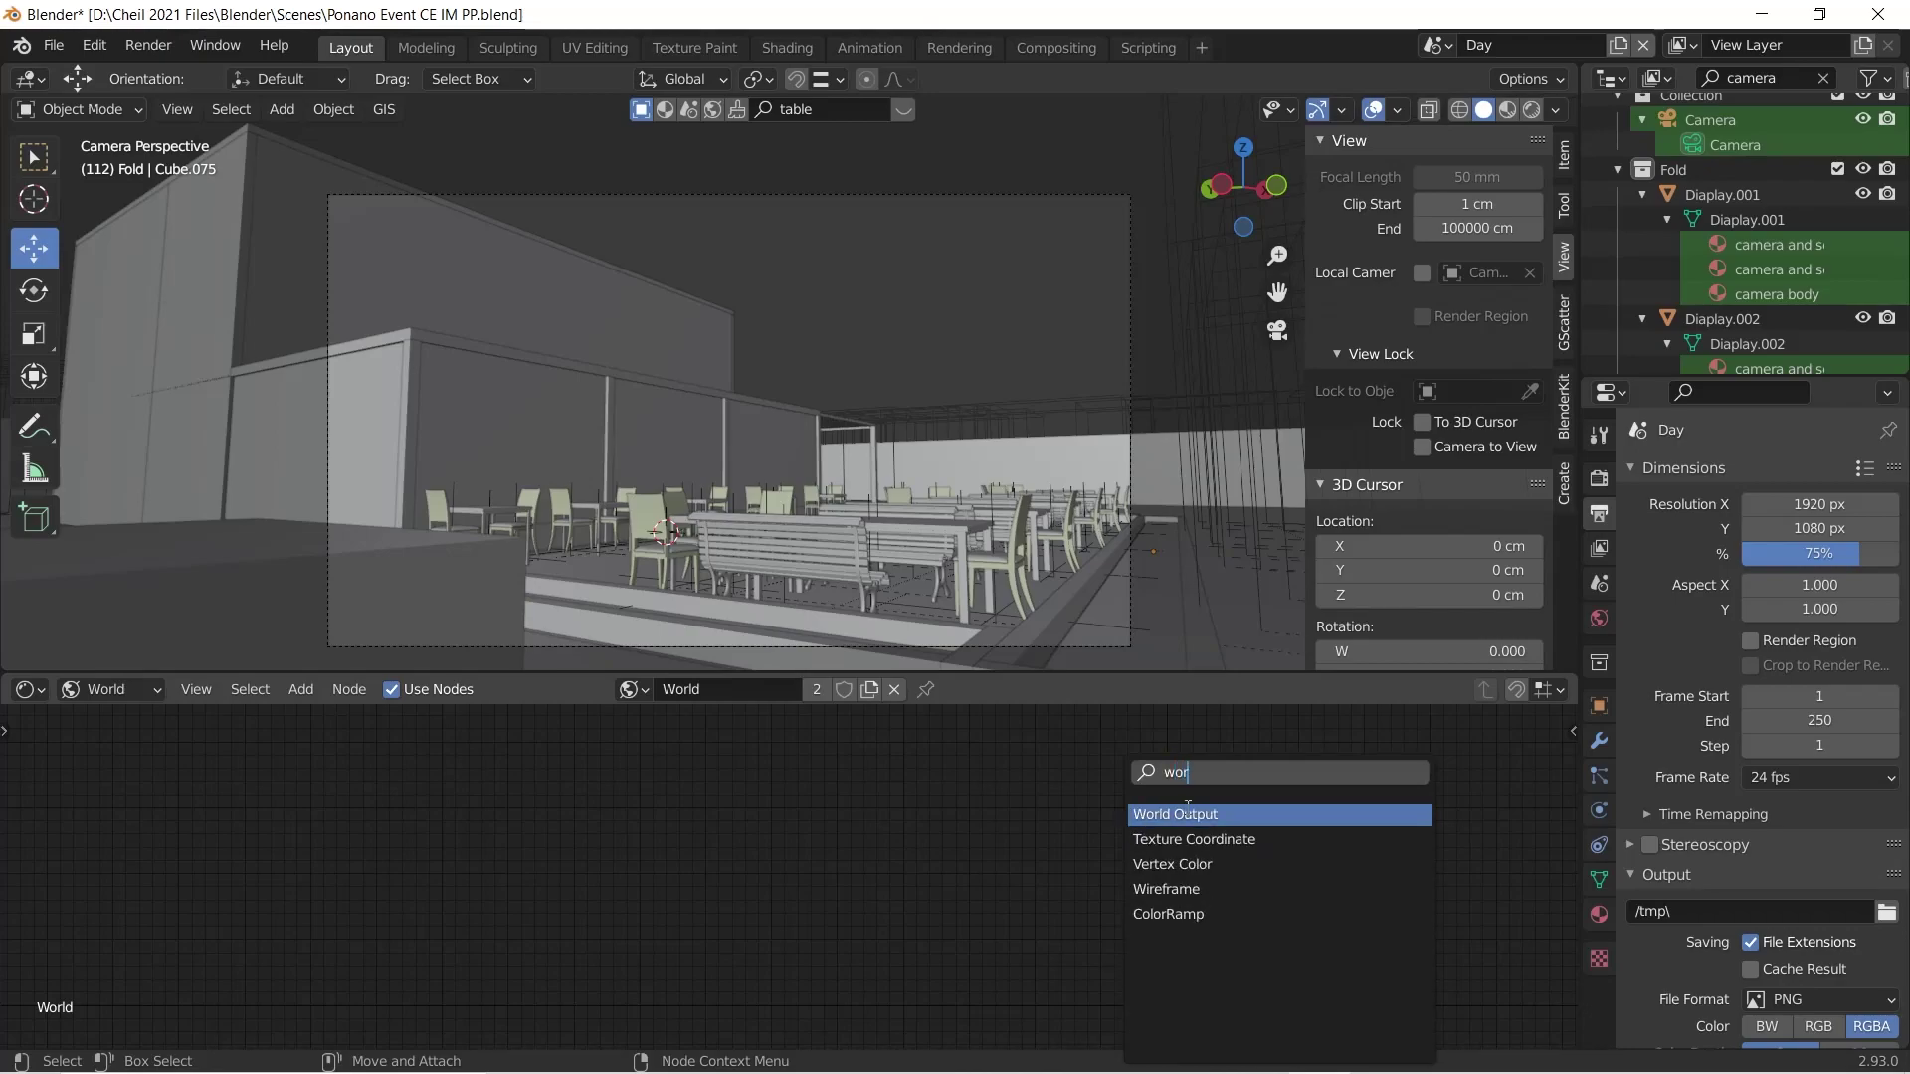
left_click(1186, 811)
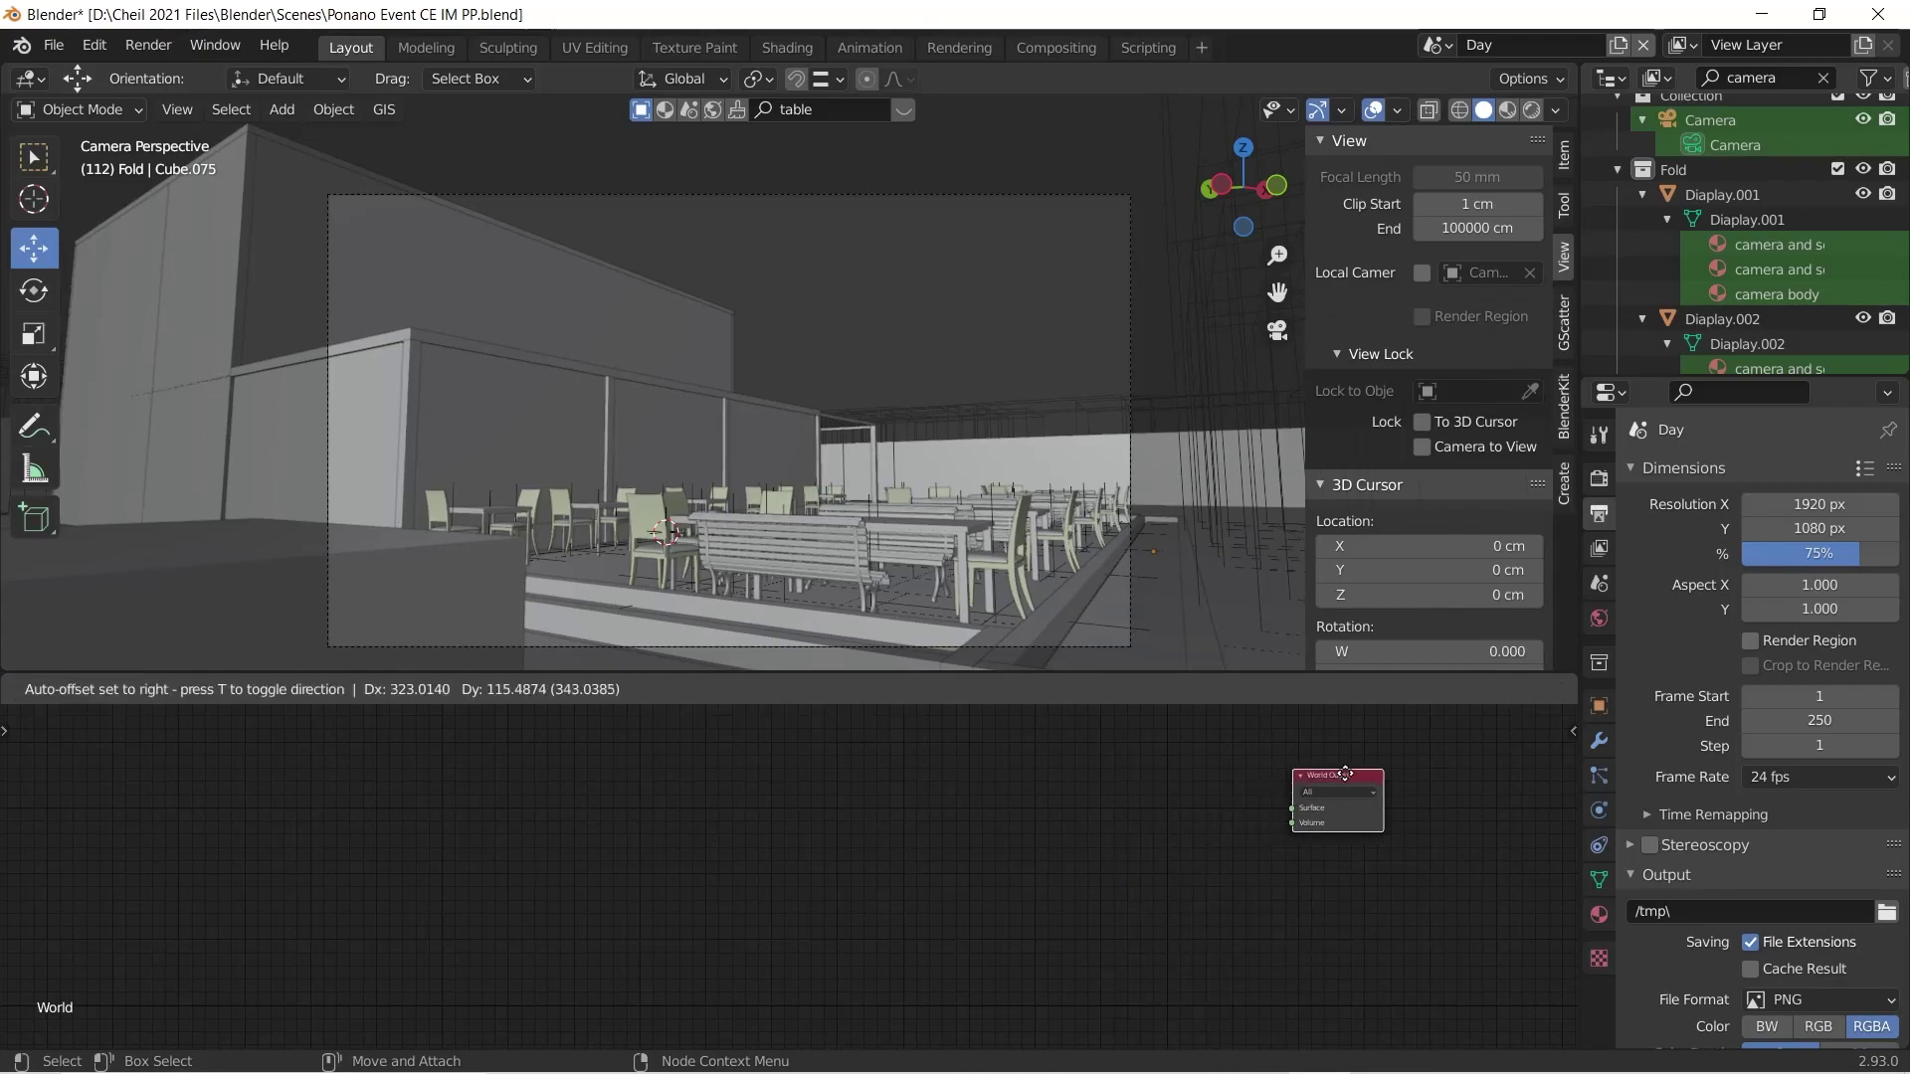
left_click(1369, 790)
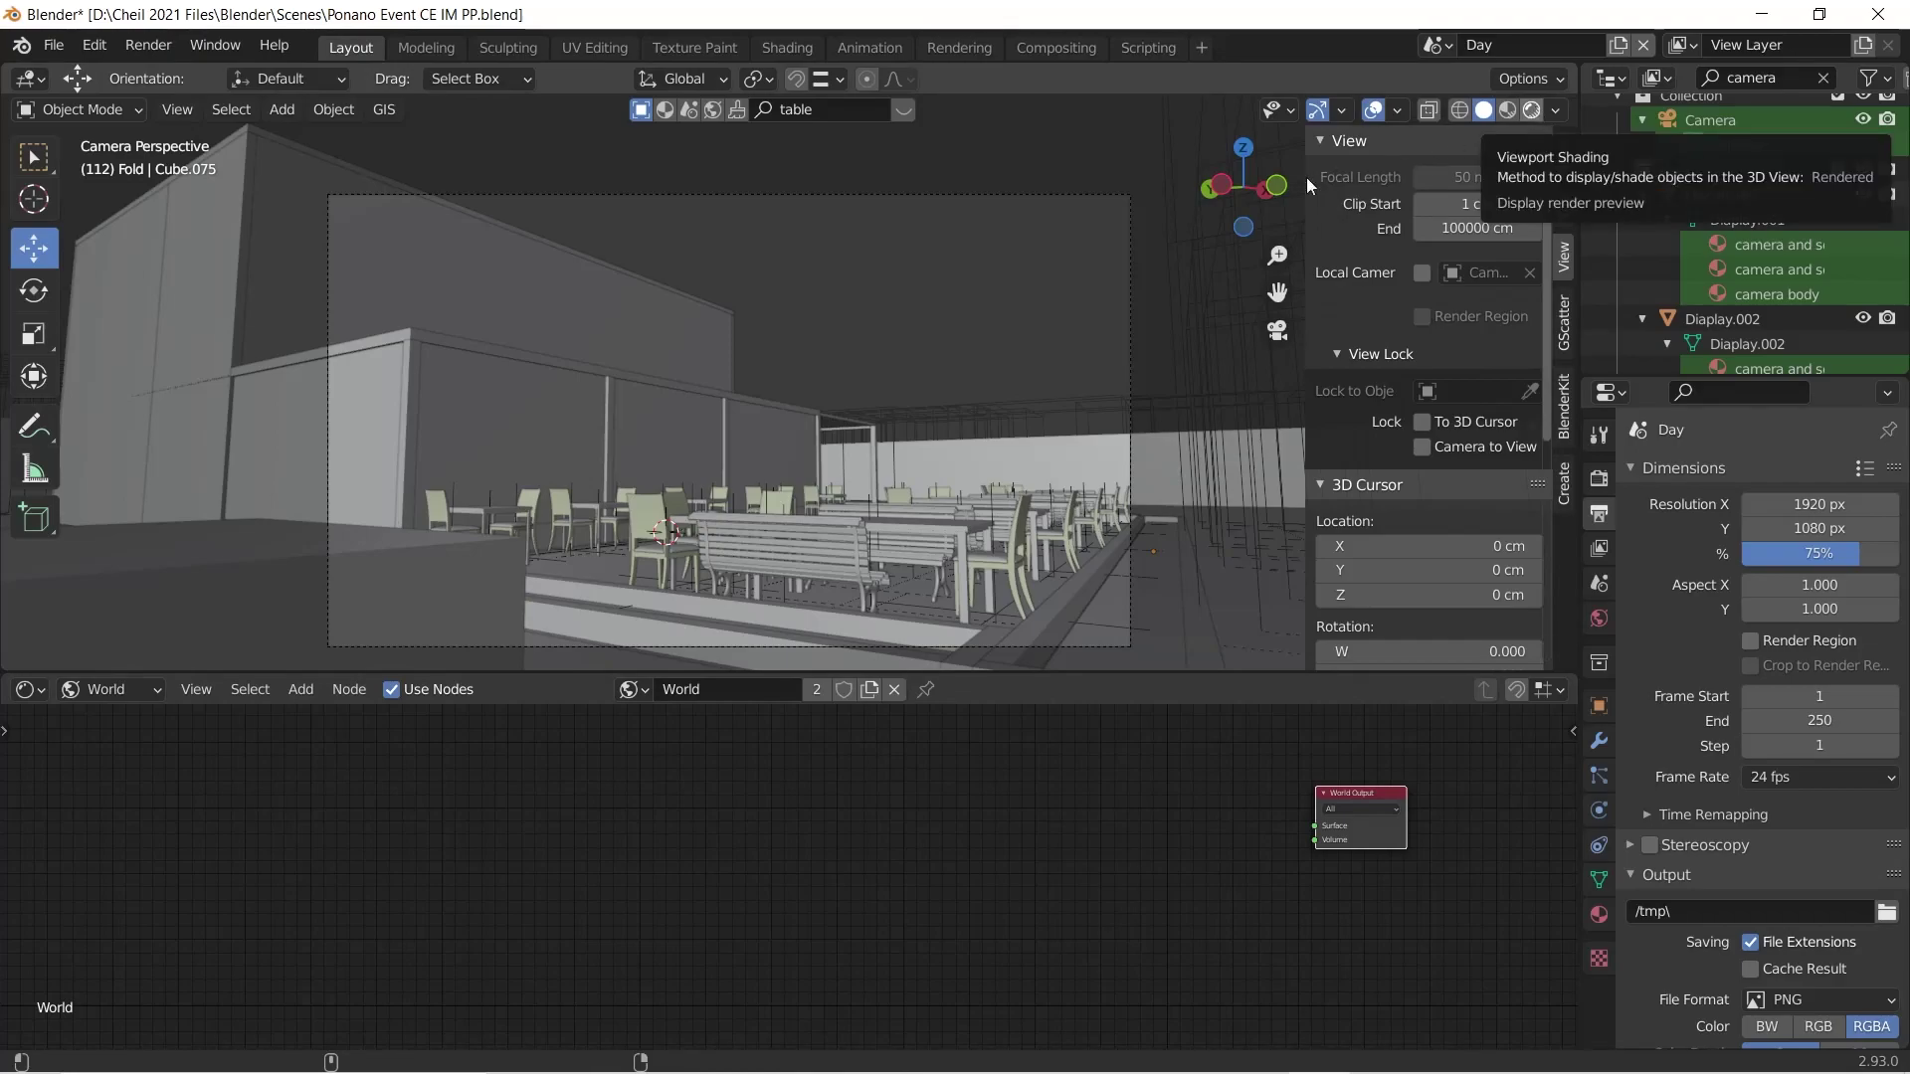
key("z")
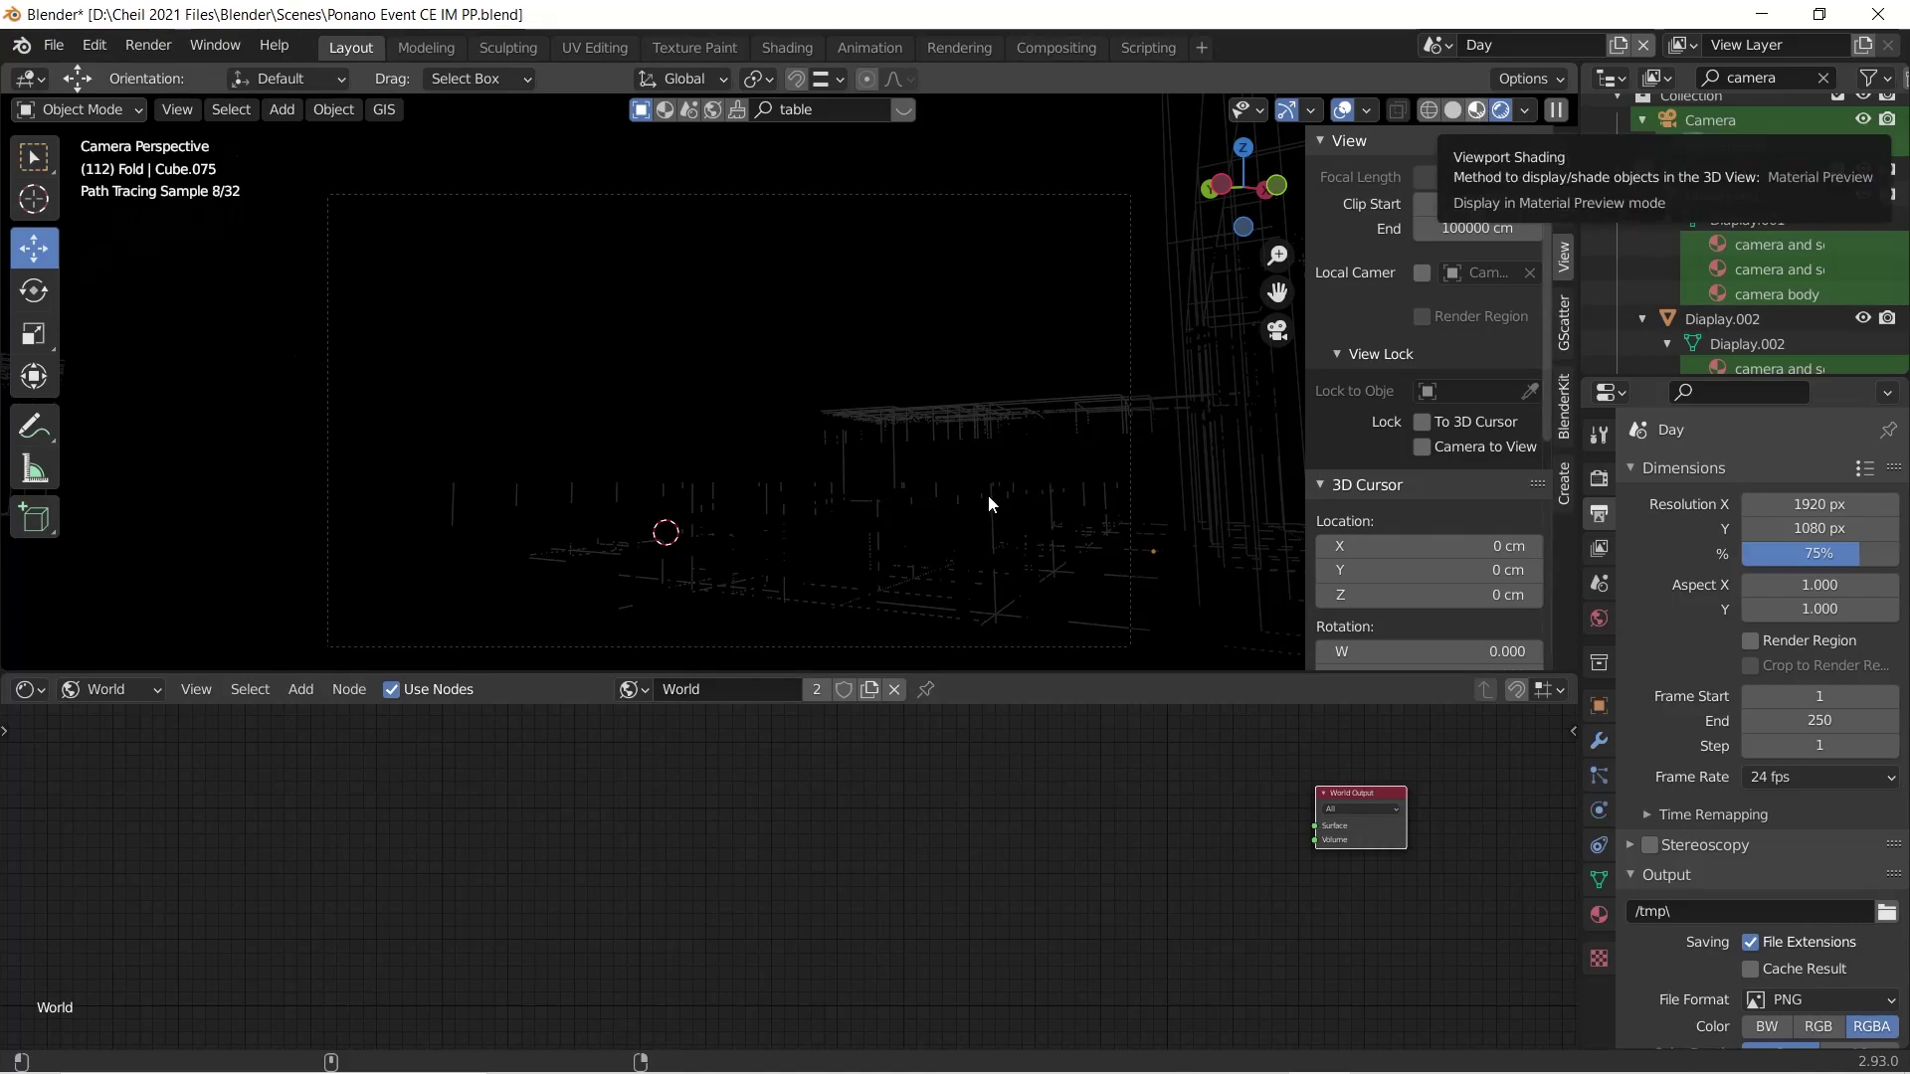
left_click(1477, 110)
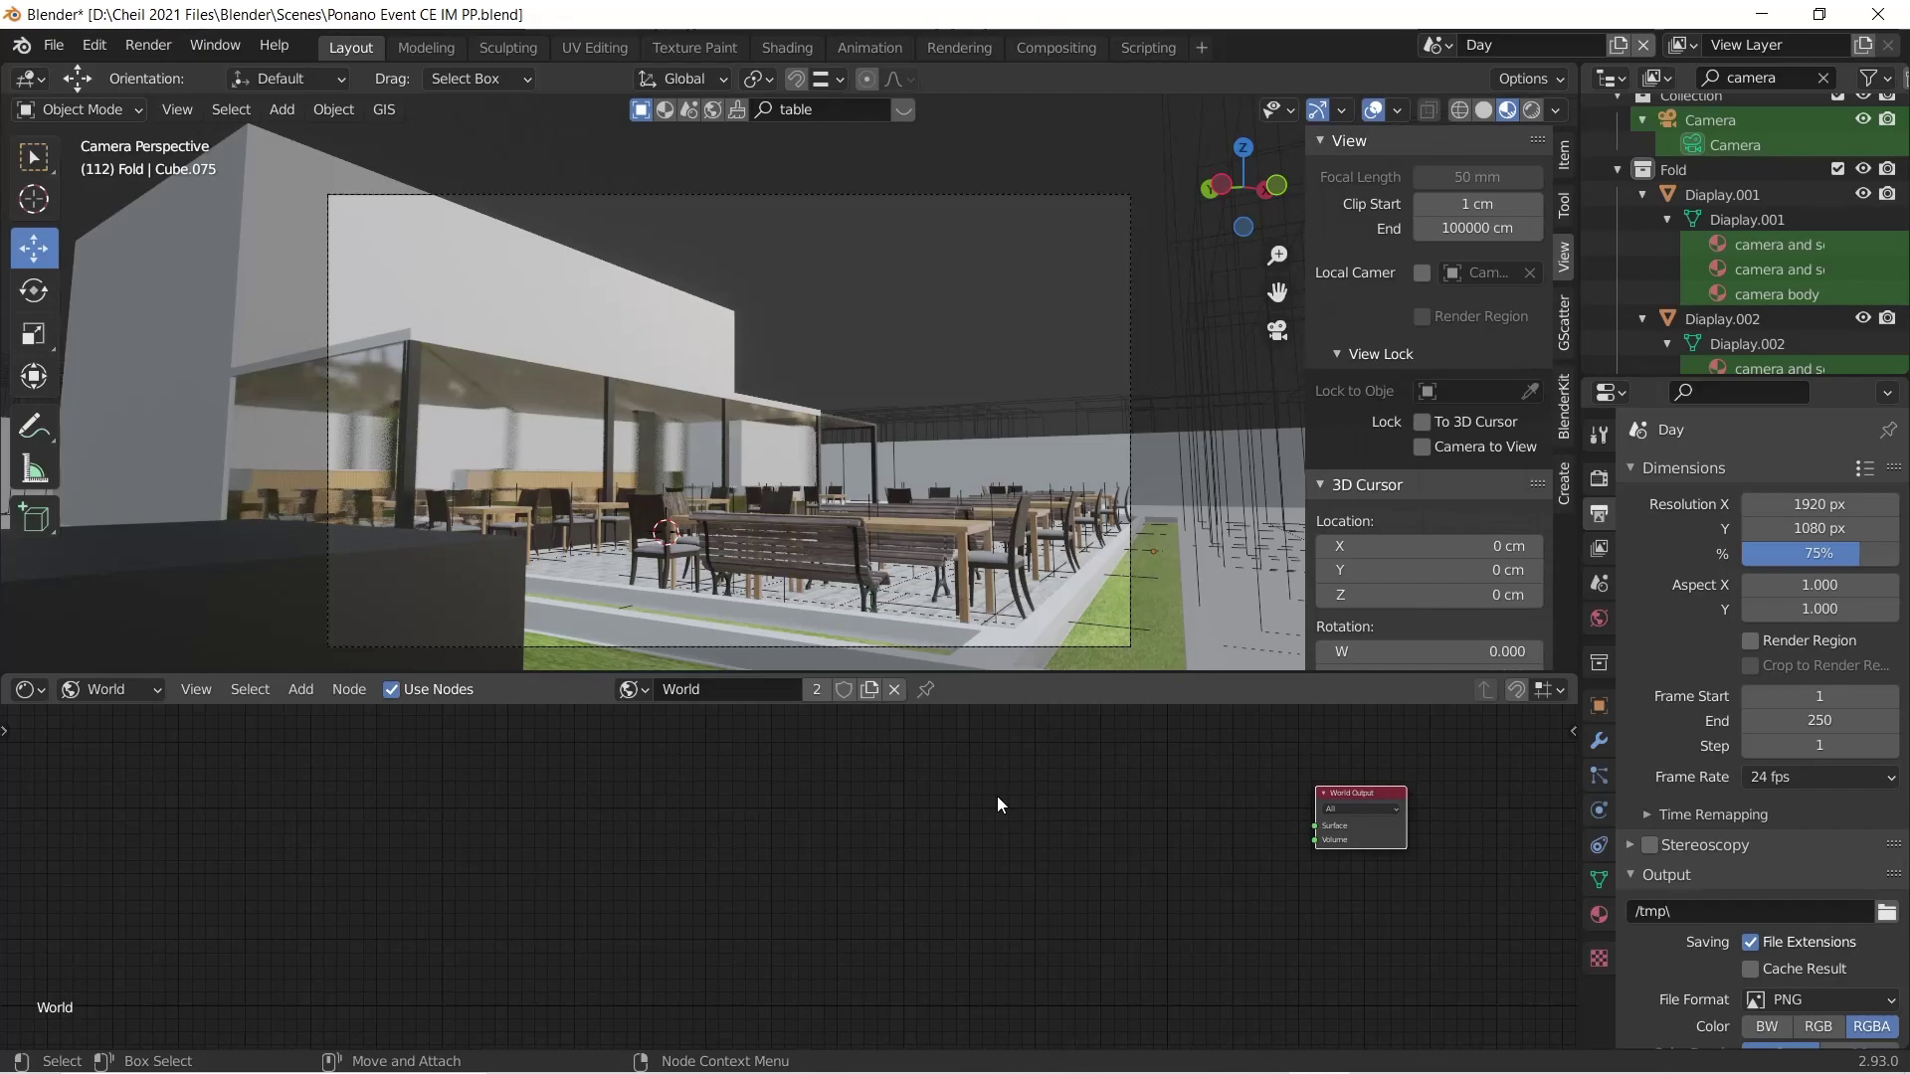
Step: Add a Mix Shader node just left of World Output
key("shift+a")
left_click(1041, 760)
type("mix sha")
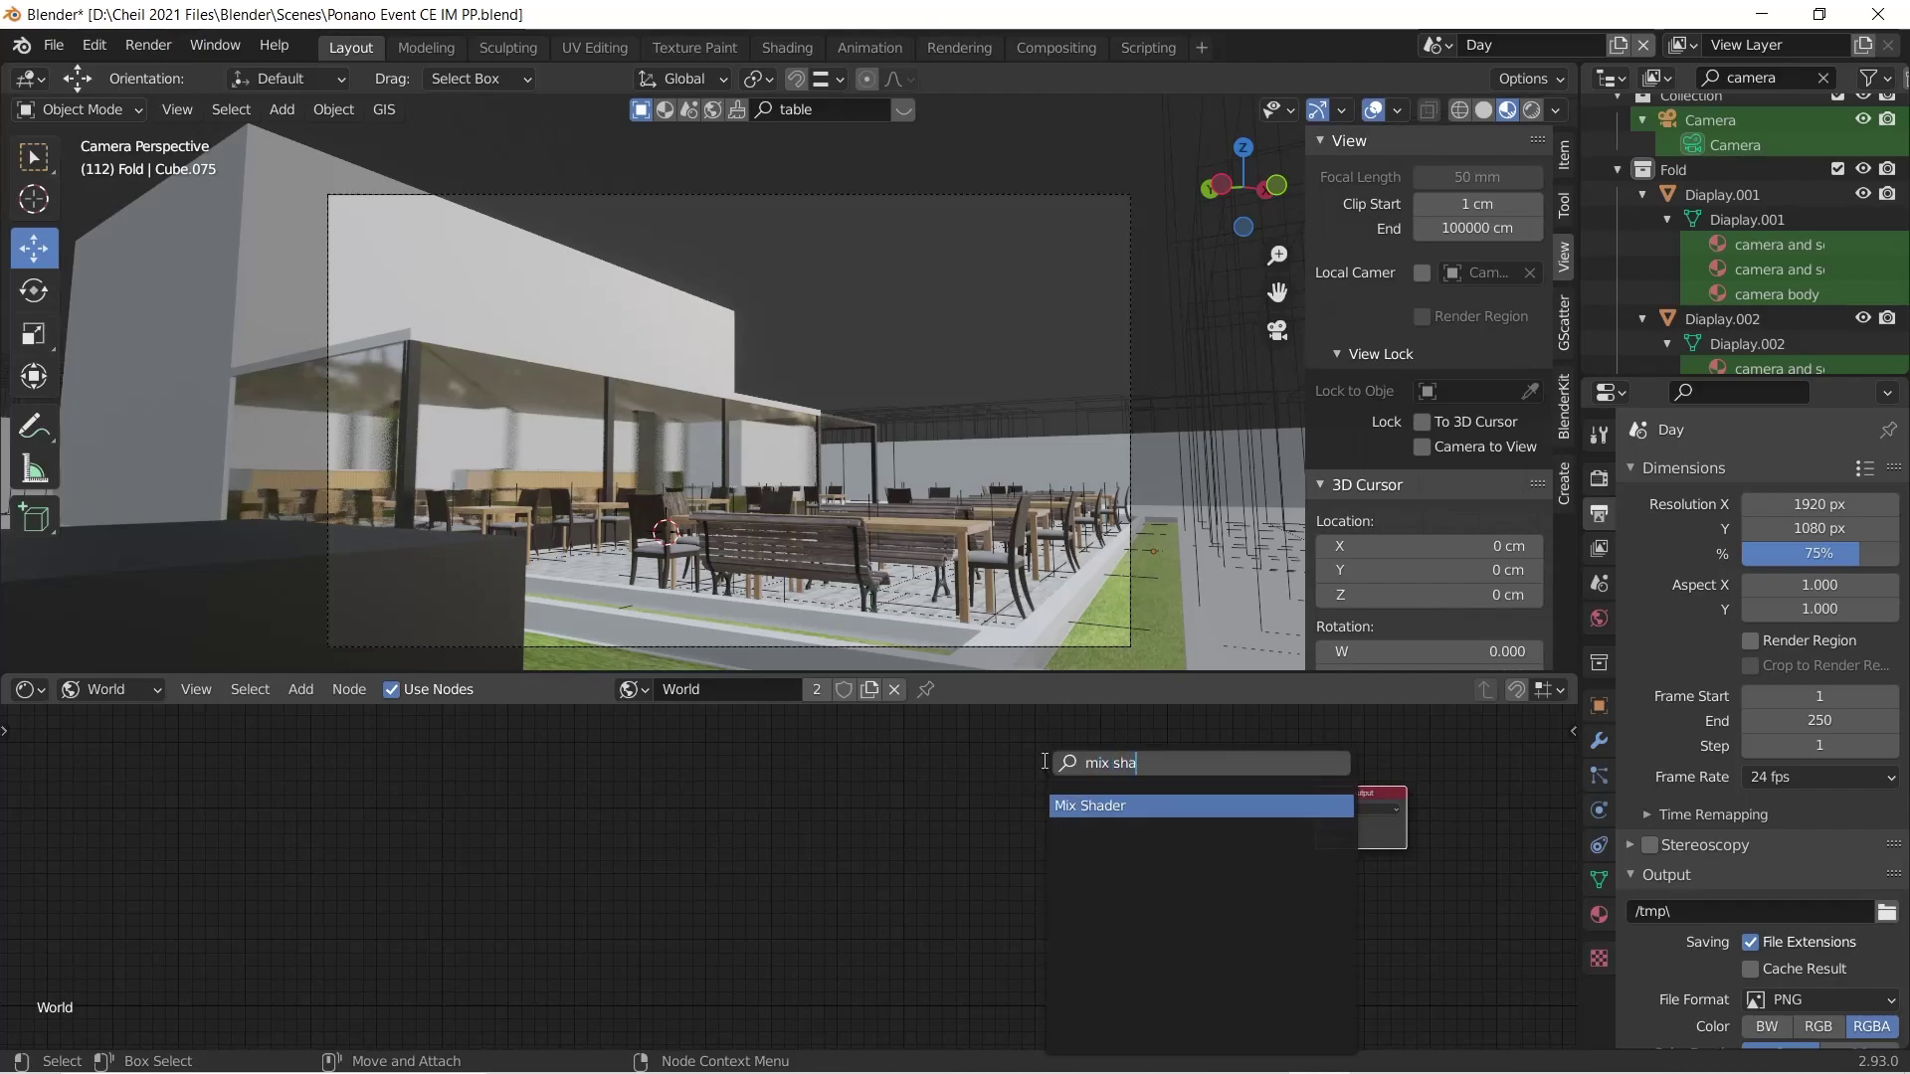
left_click(1095, 806)
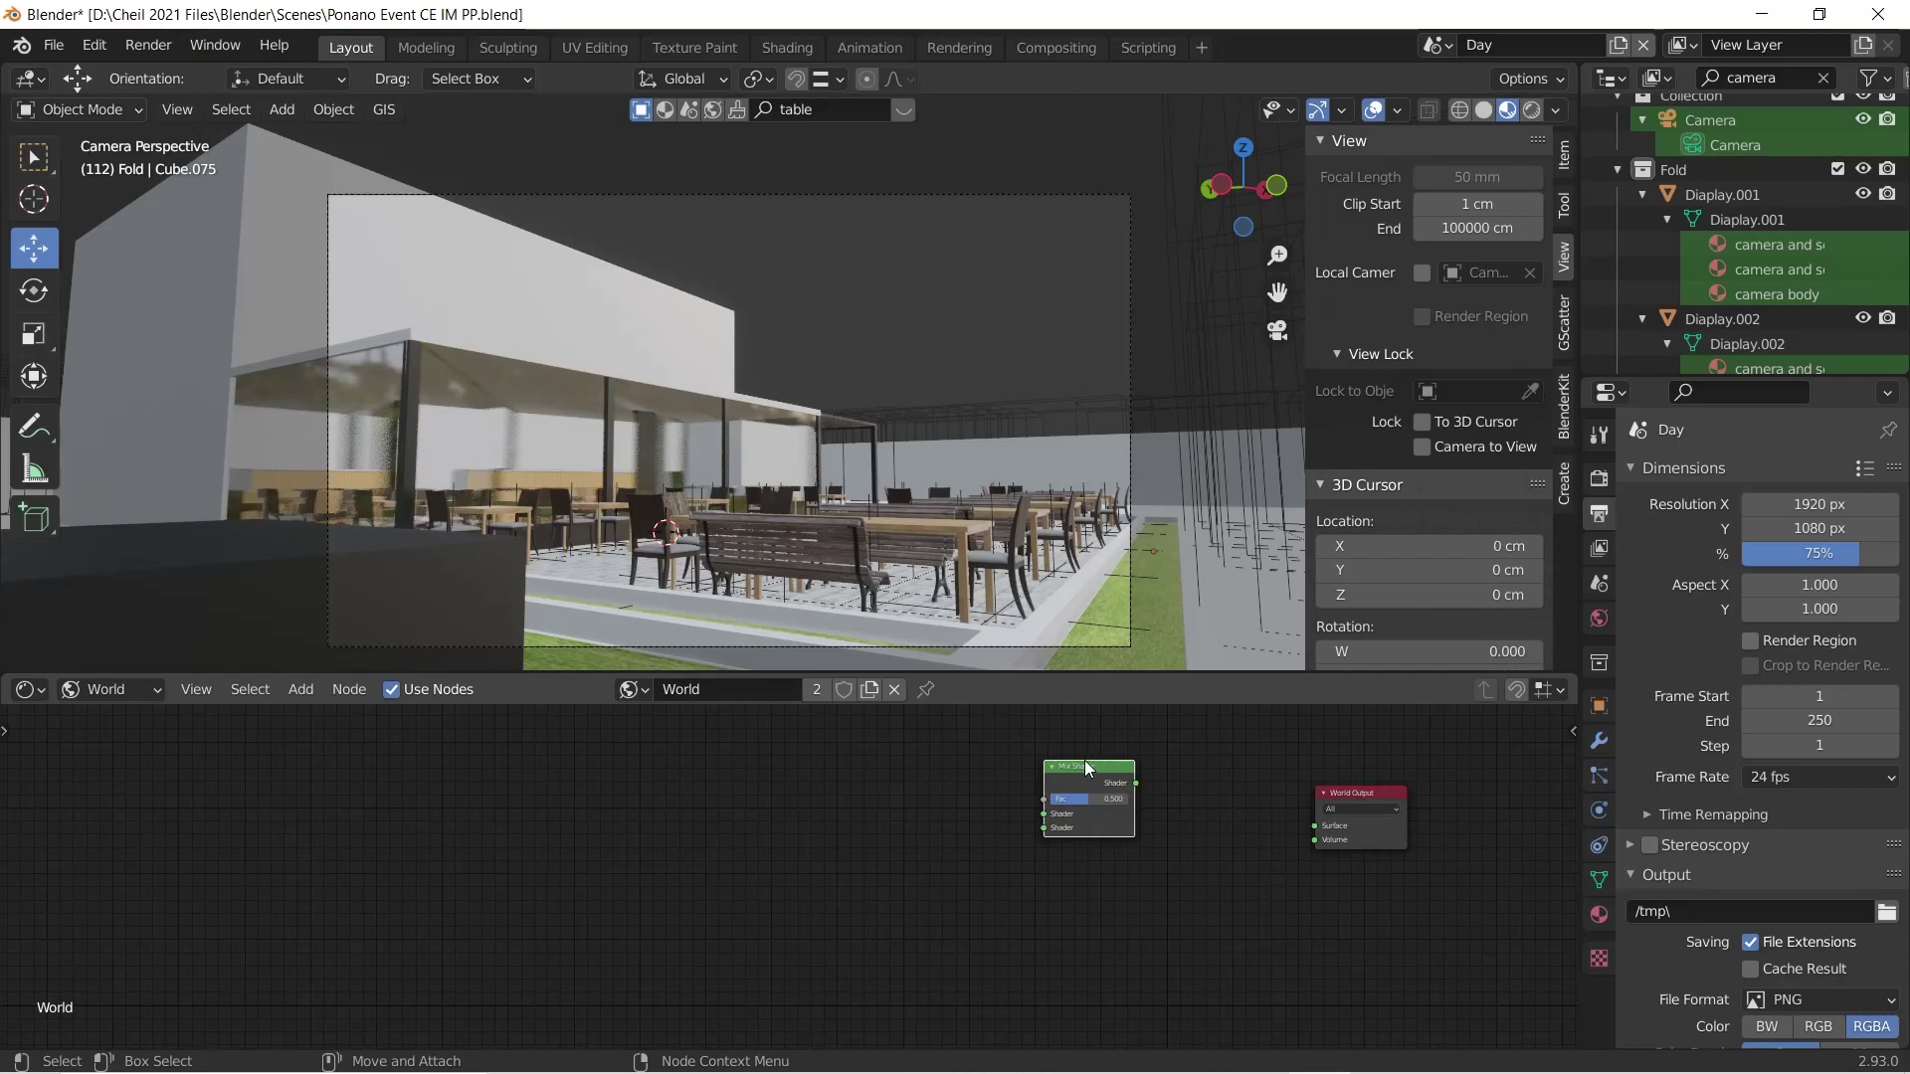
left_click(1176, 766)
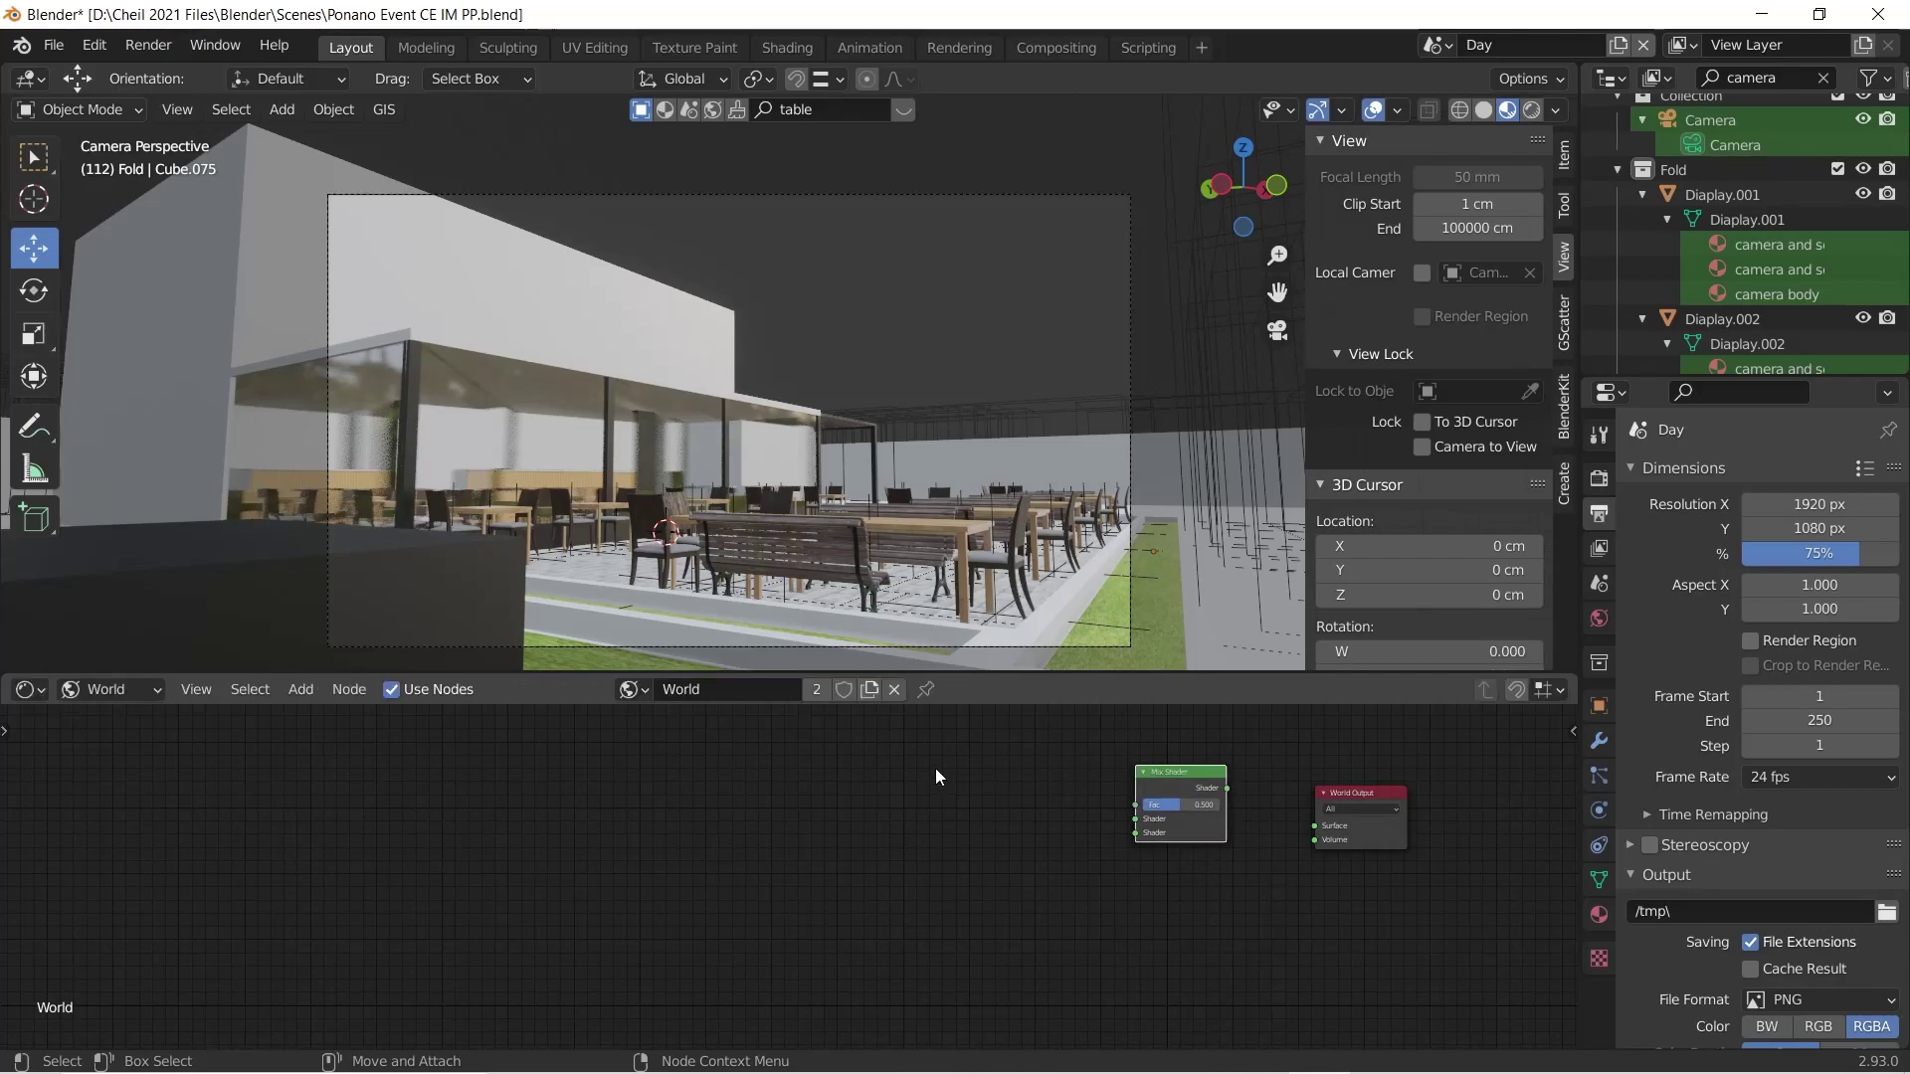
Step: Add a Background node to the left of the Mix Shader
key("shift+a")
type("back")
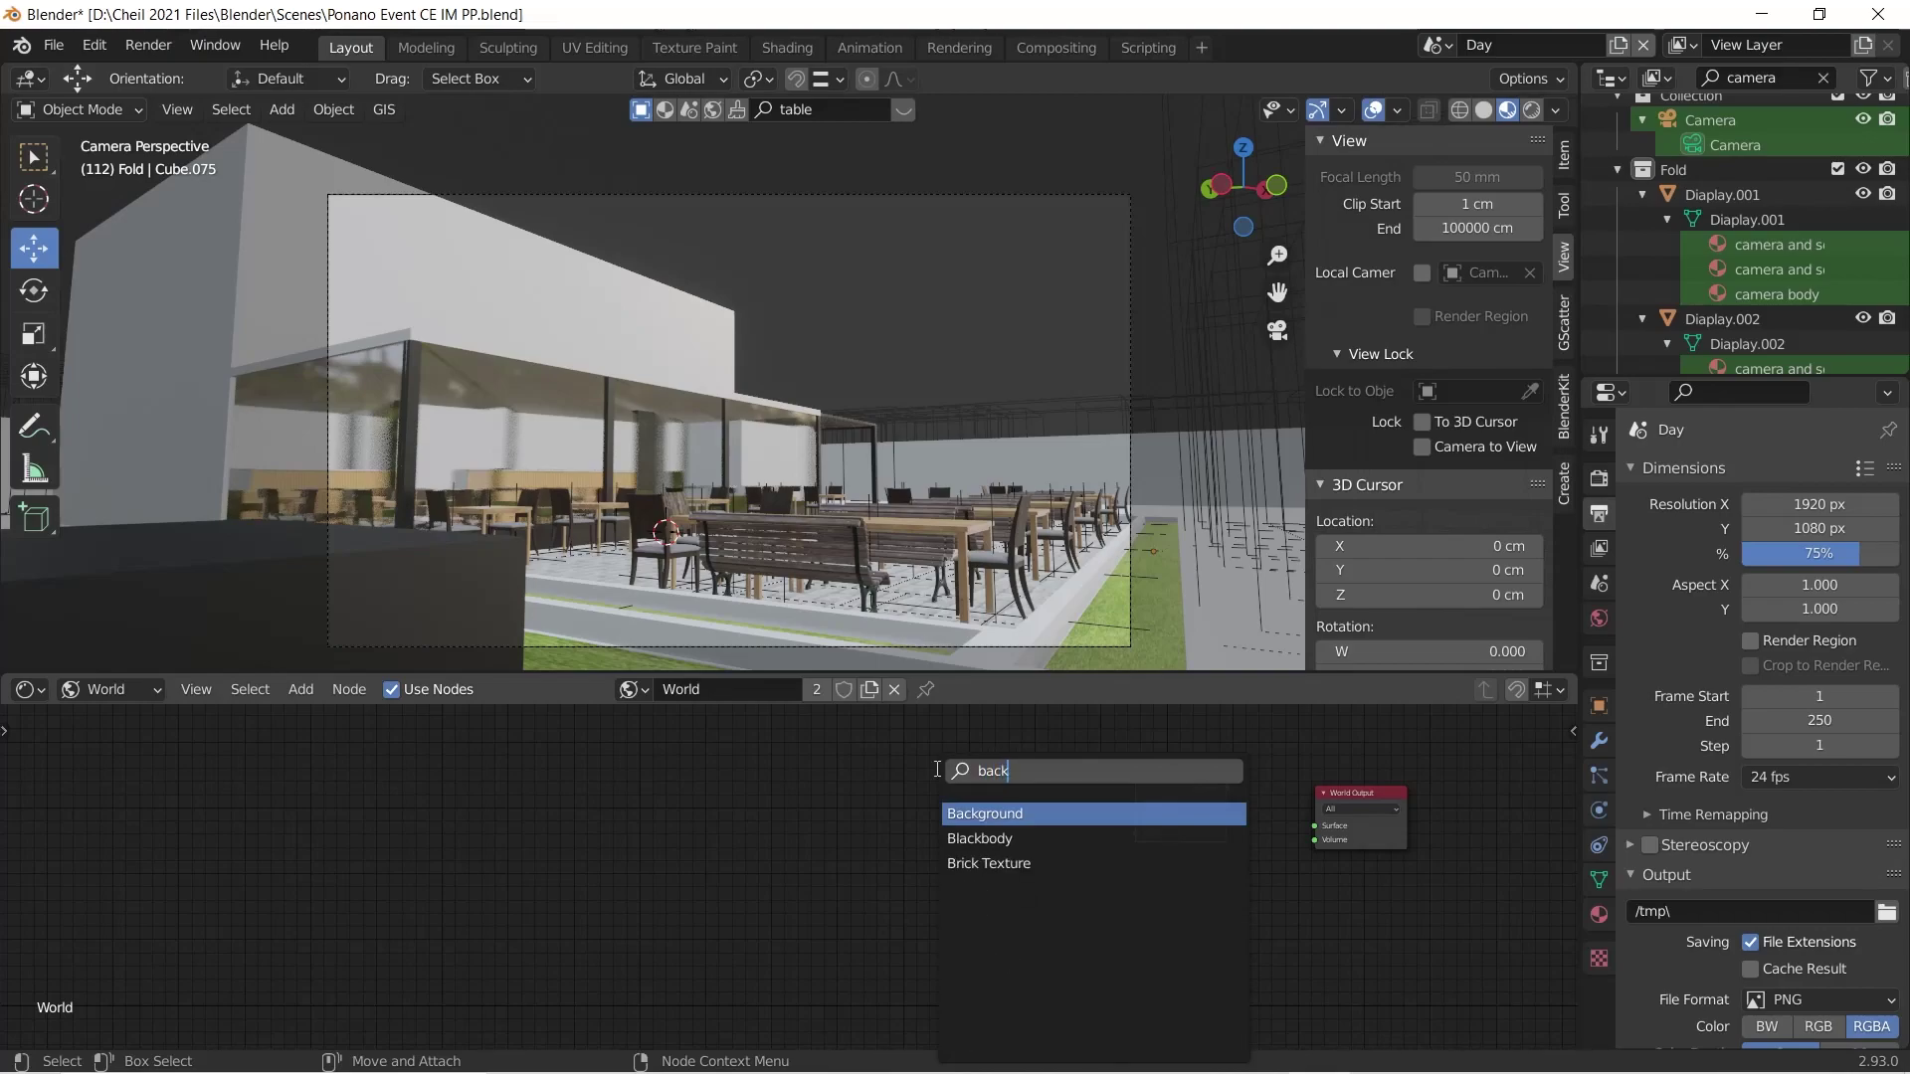
key("Return")
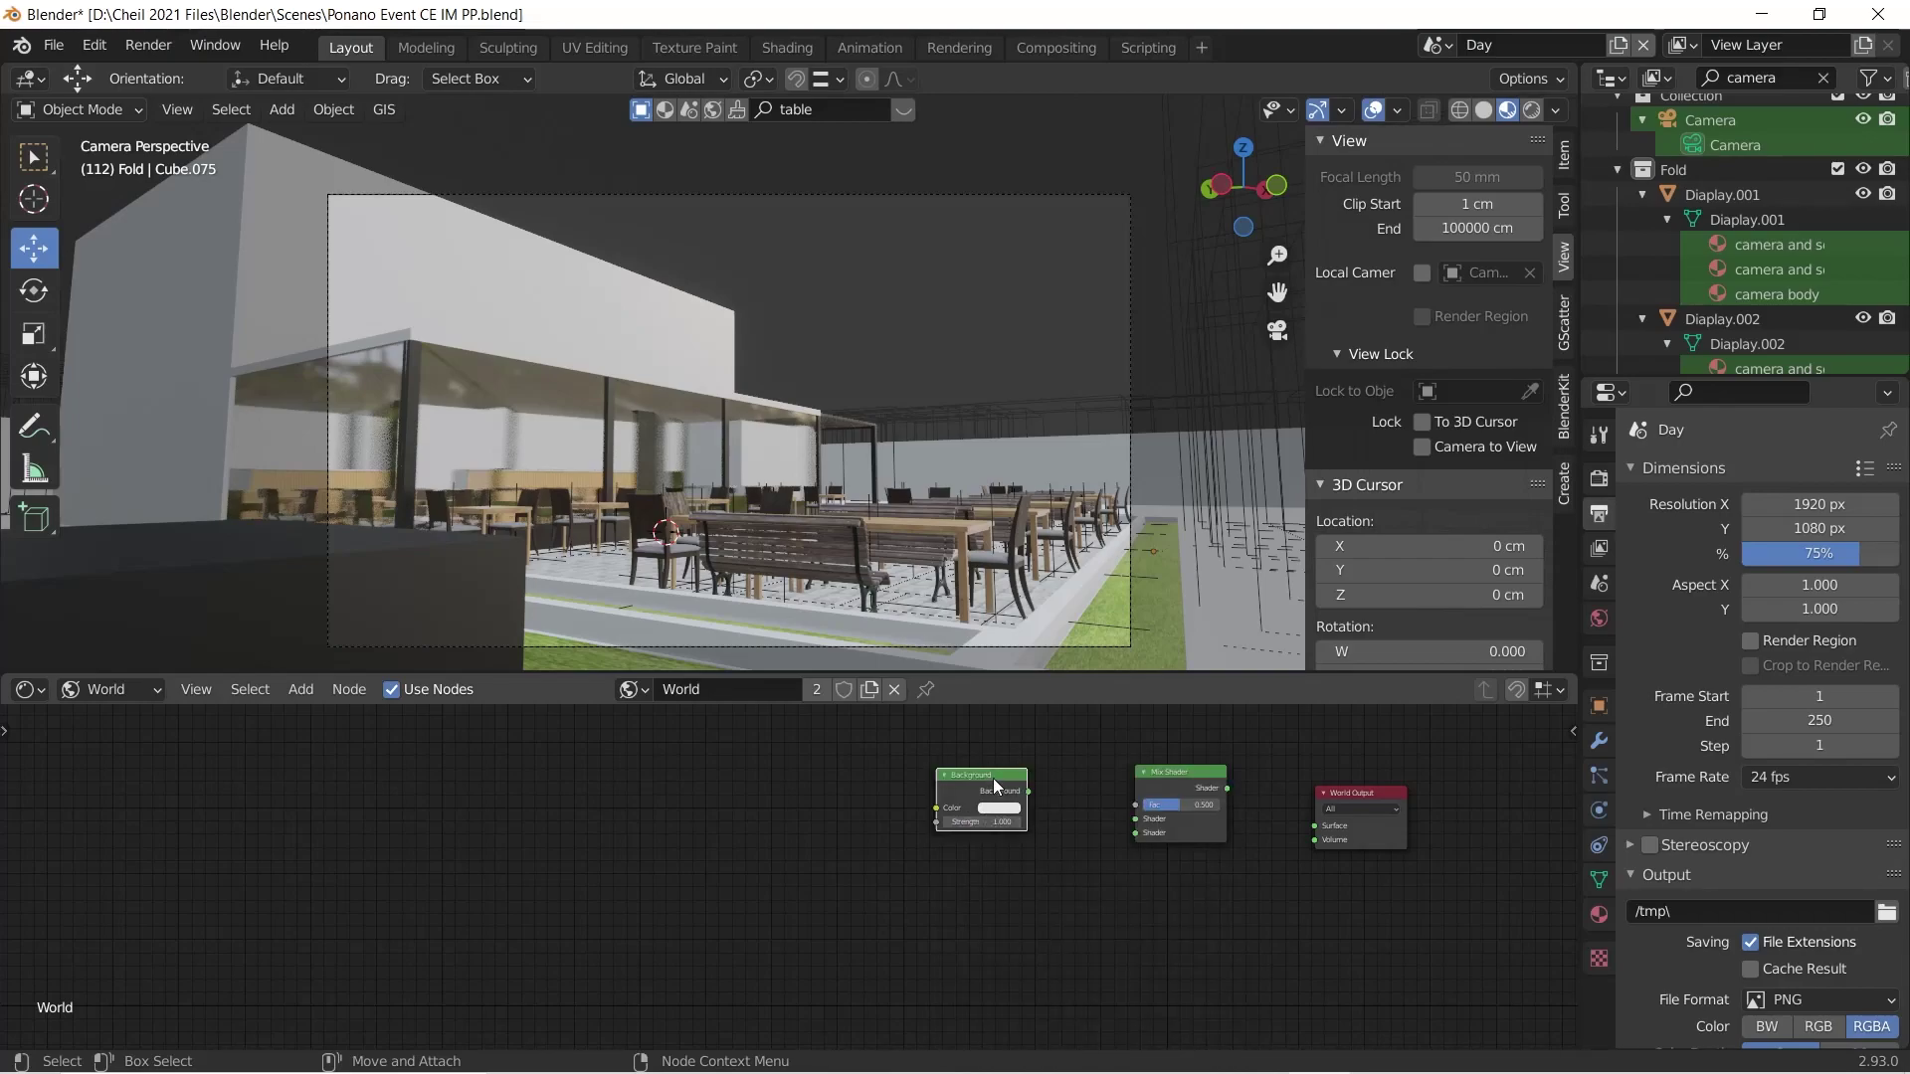
left_click(908, 761)
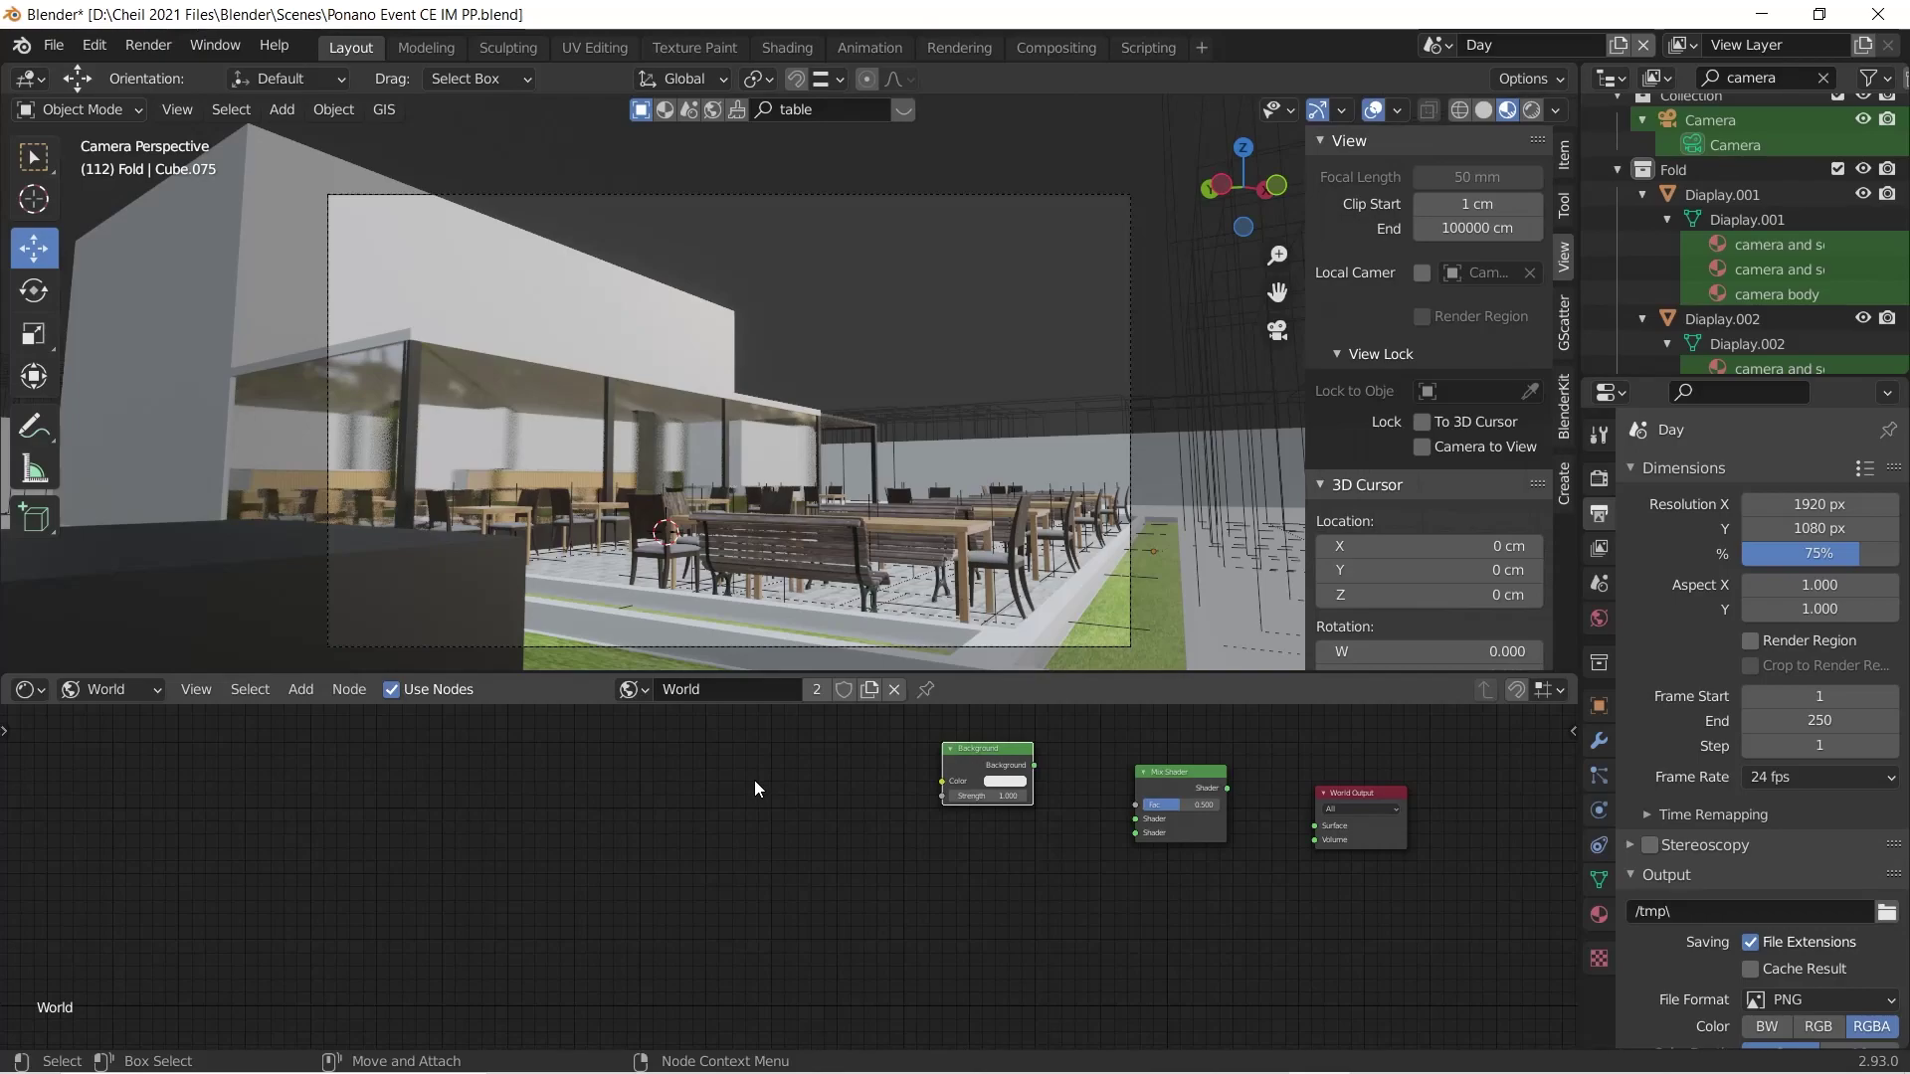
Step: Add an Environment Texture node, correcting the misspelled search
key("shift+a")
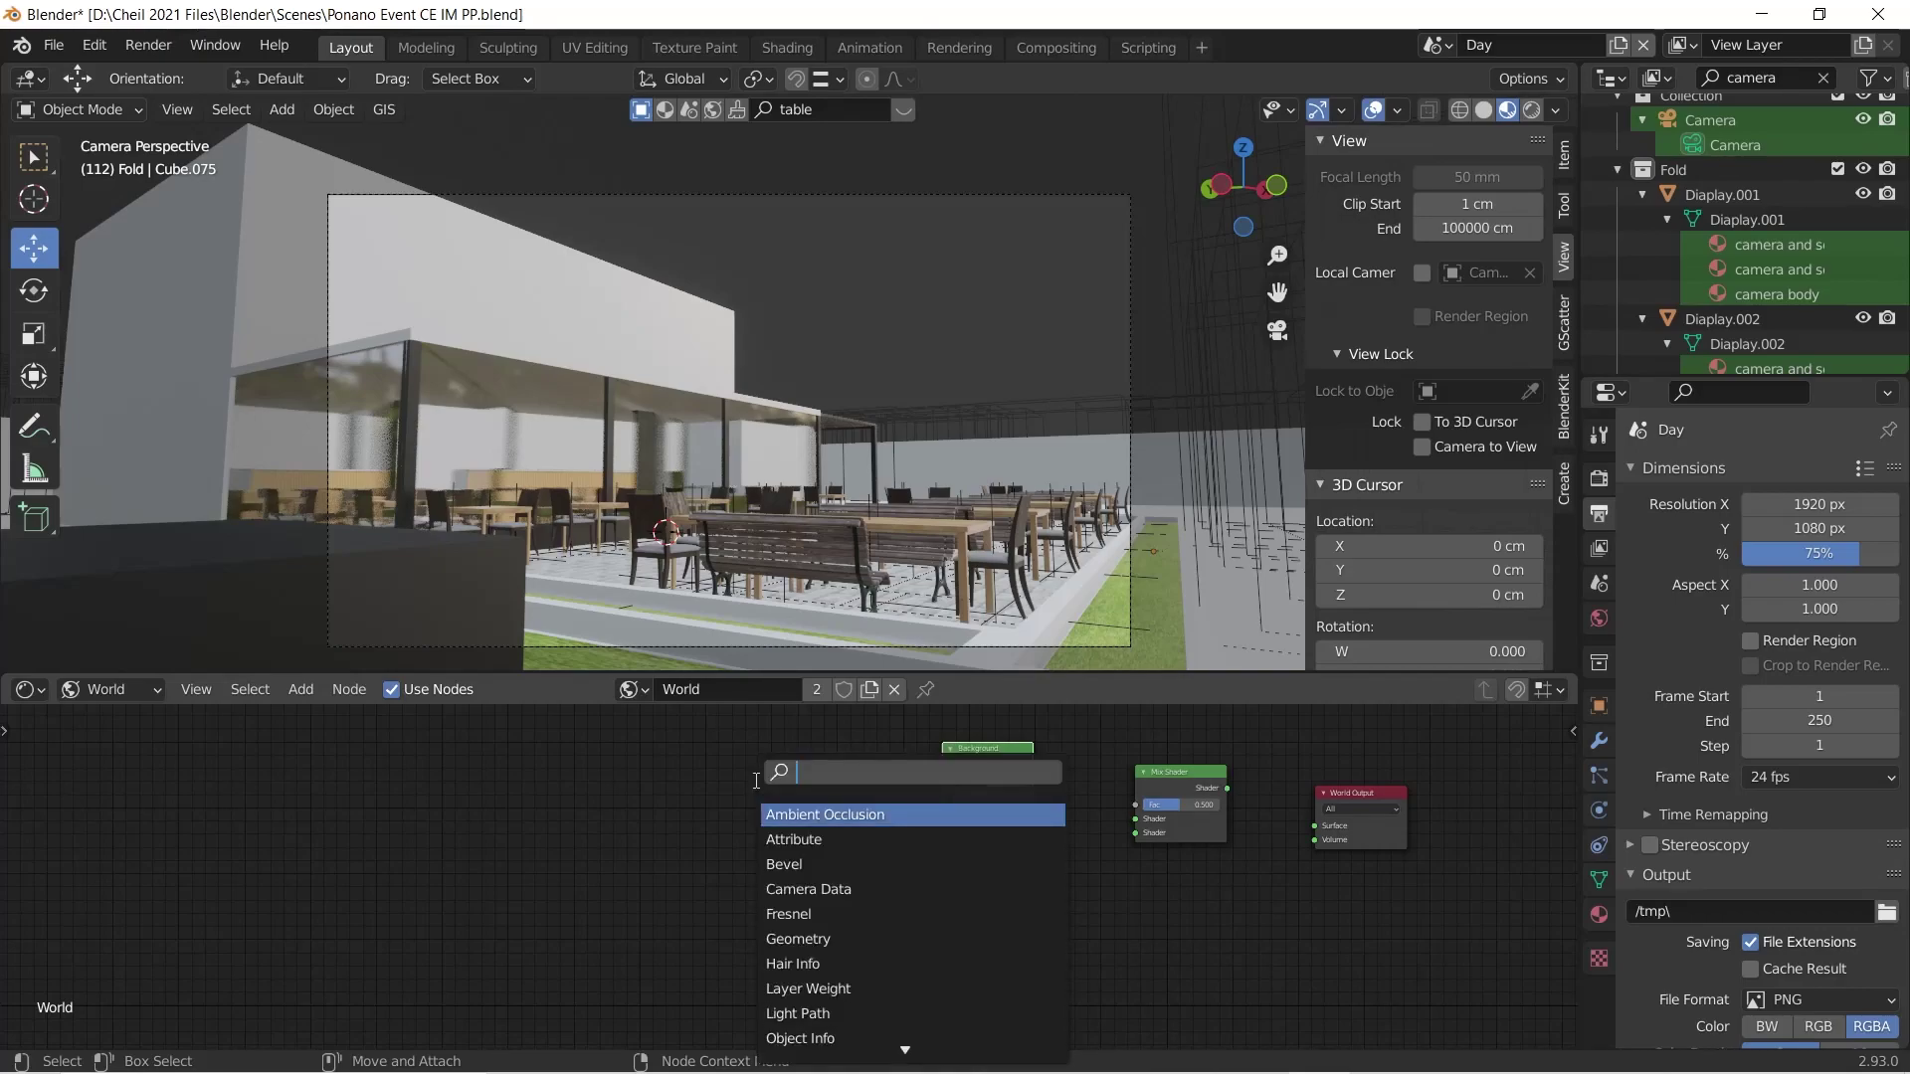
type("environemt")
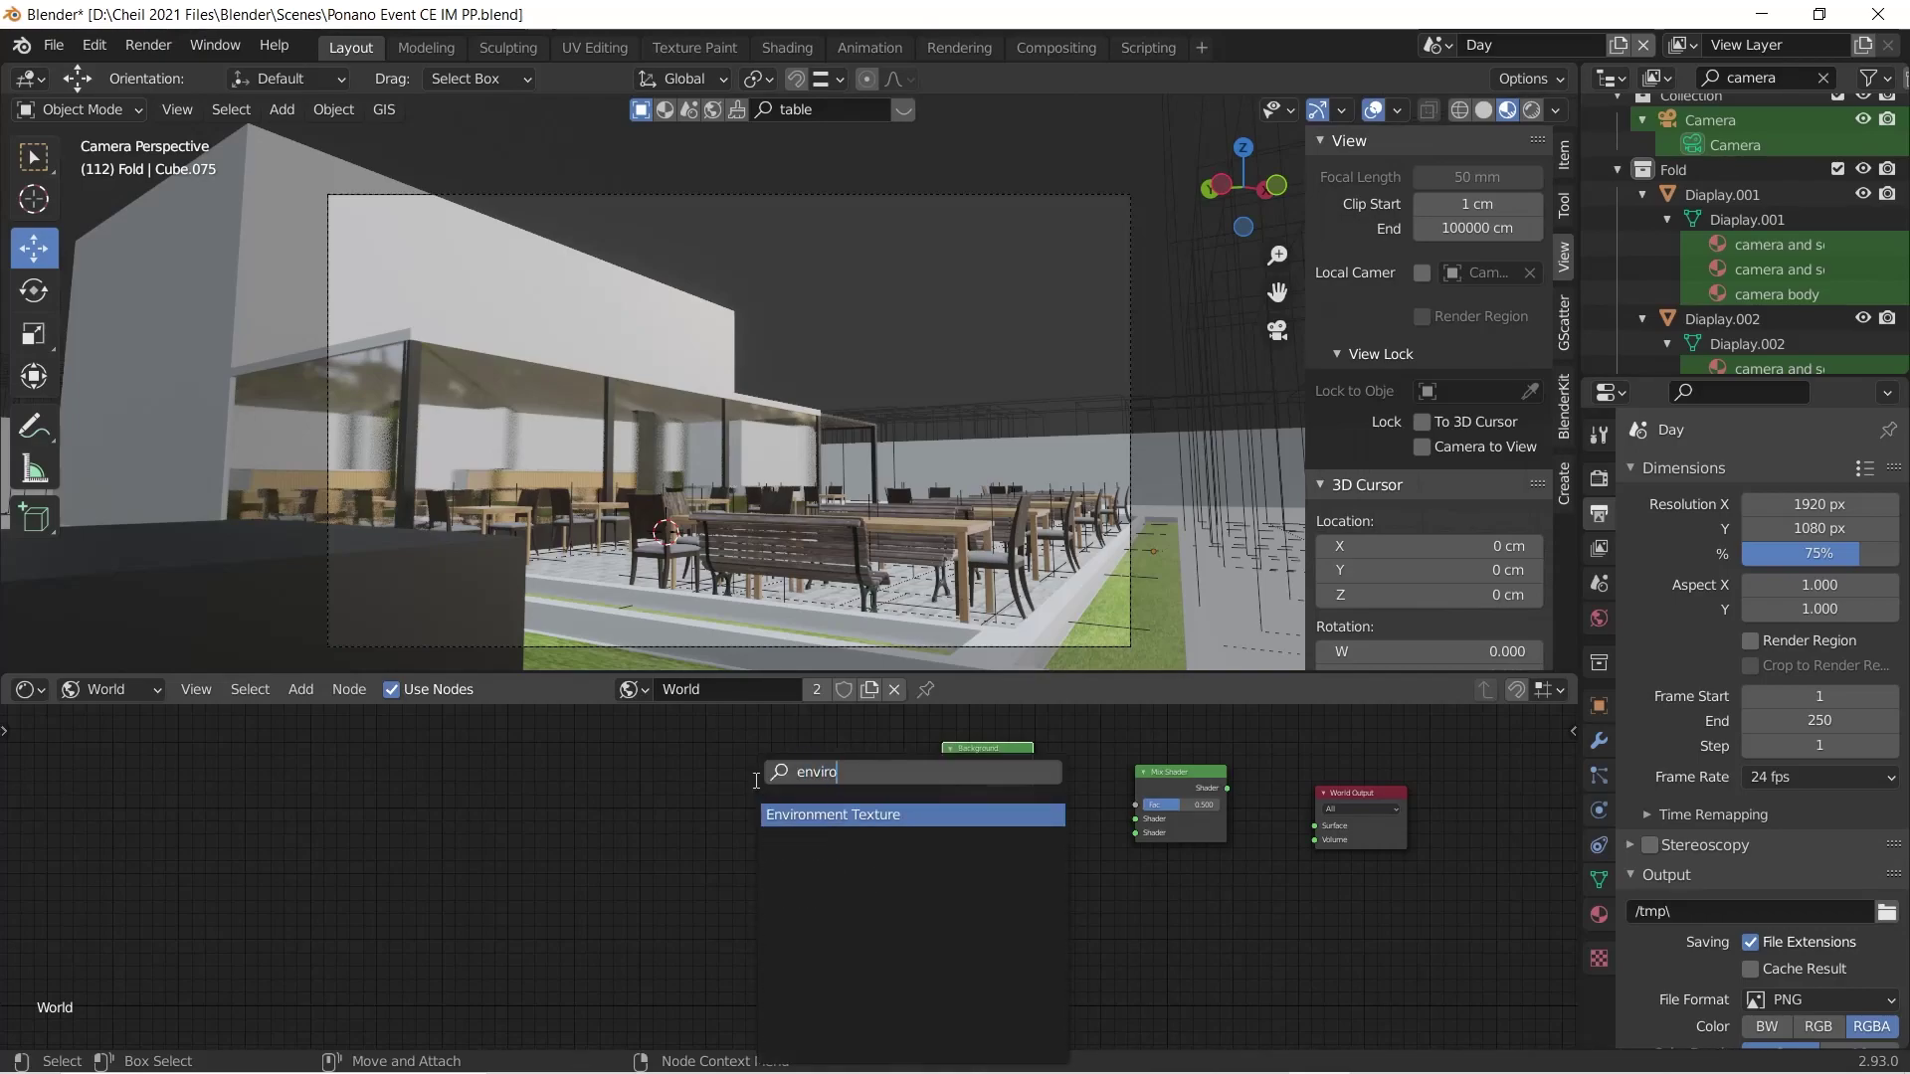
key("BackSpace")
key("BackSpace")
key("BackSpace")
type("m")
key("Return")
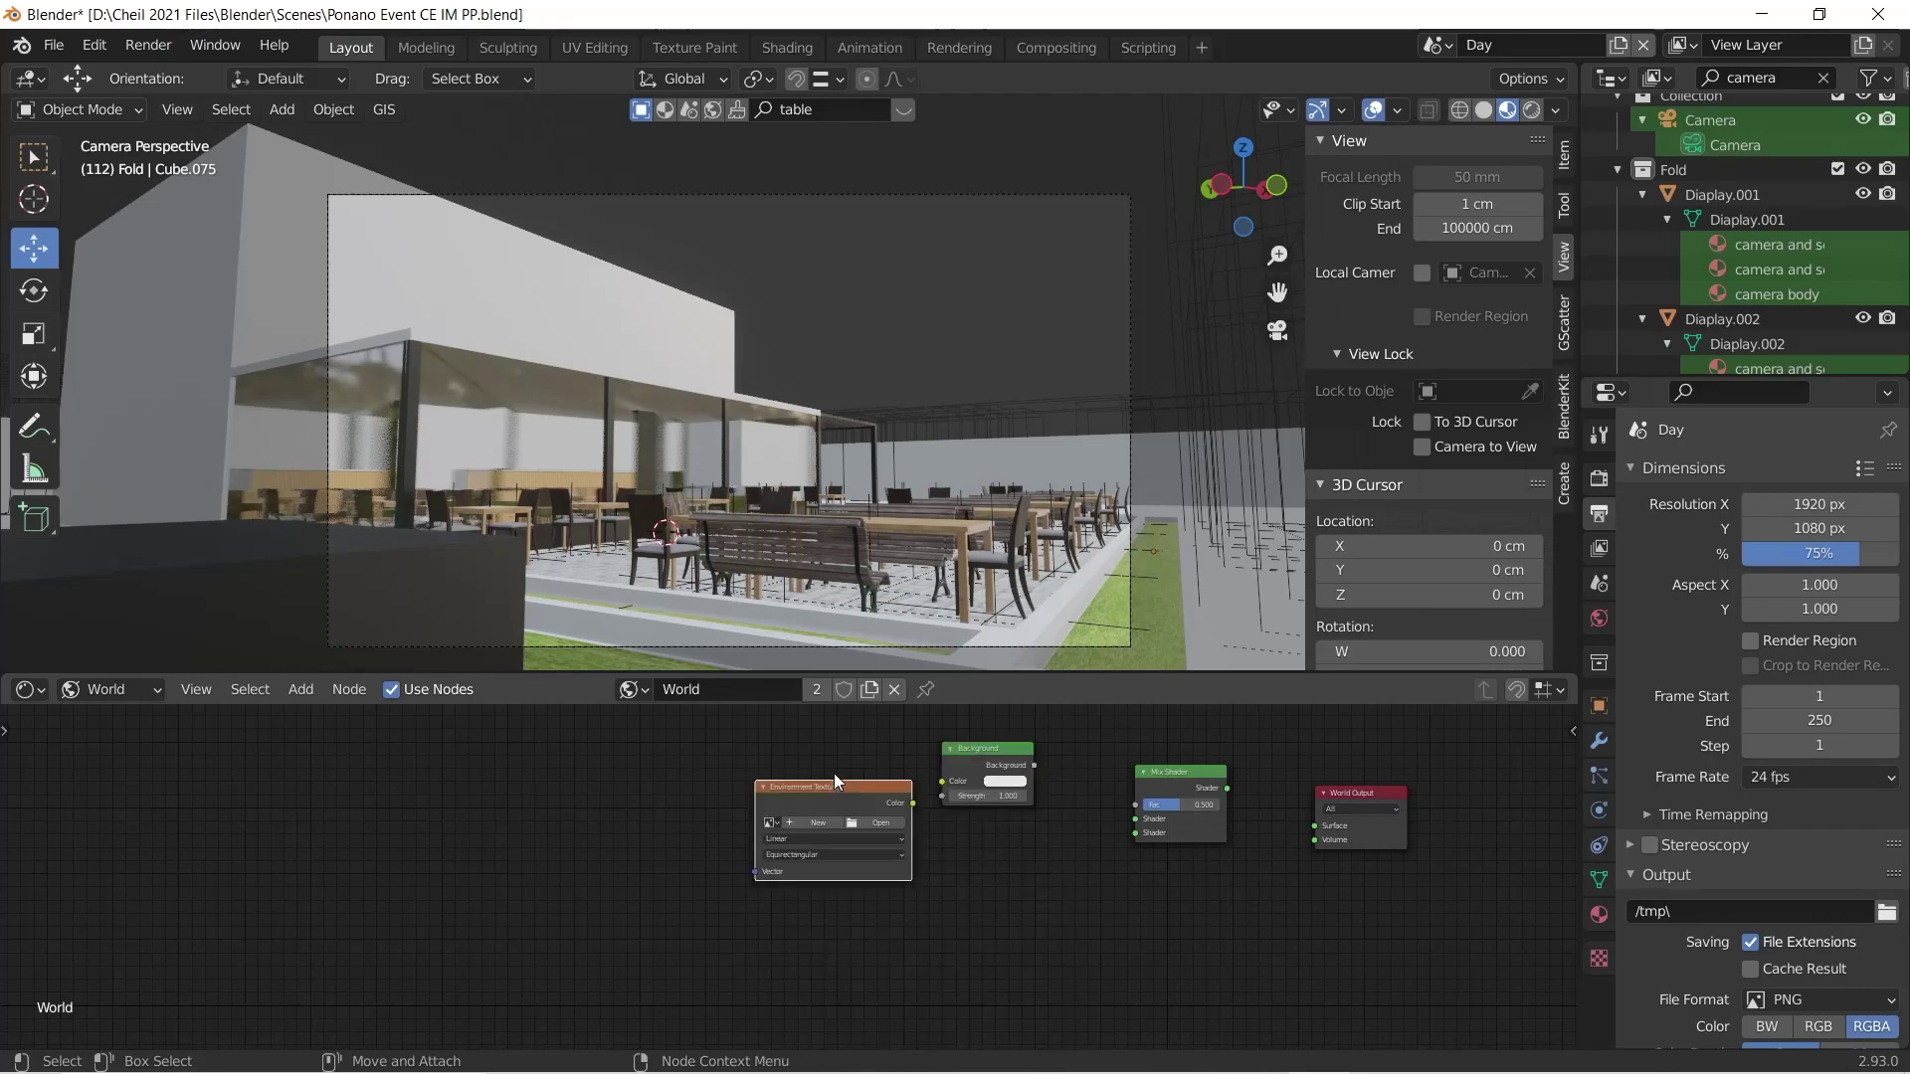
Step: Move the Environment Texture left of Background and add a Mapping node beside it
left_click_drag(808, 785, 746, 748)
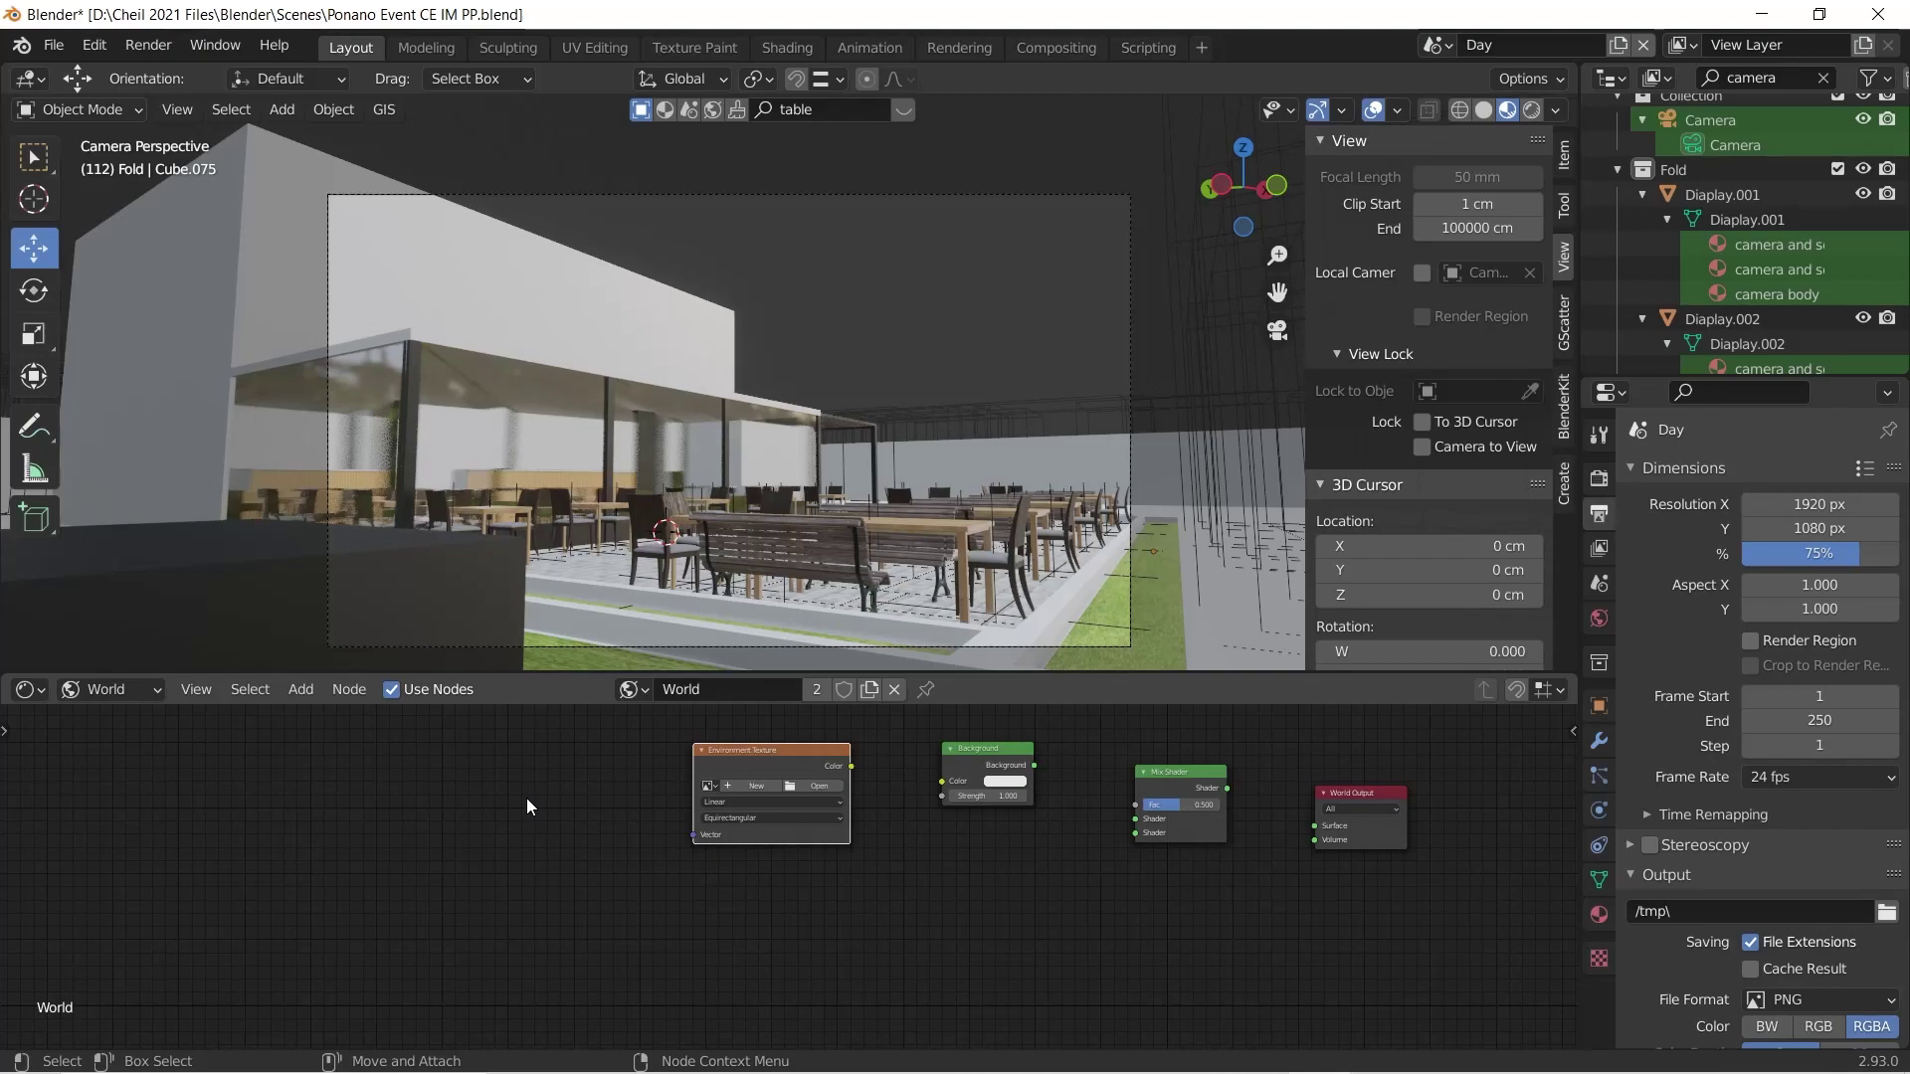
key("shift+a")
type("mapp")
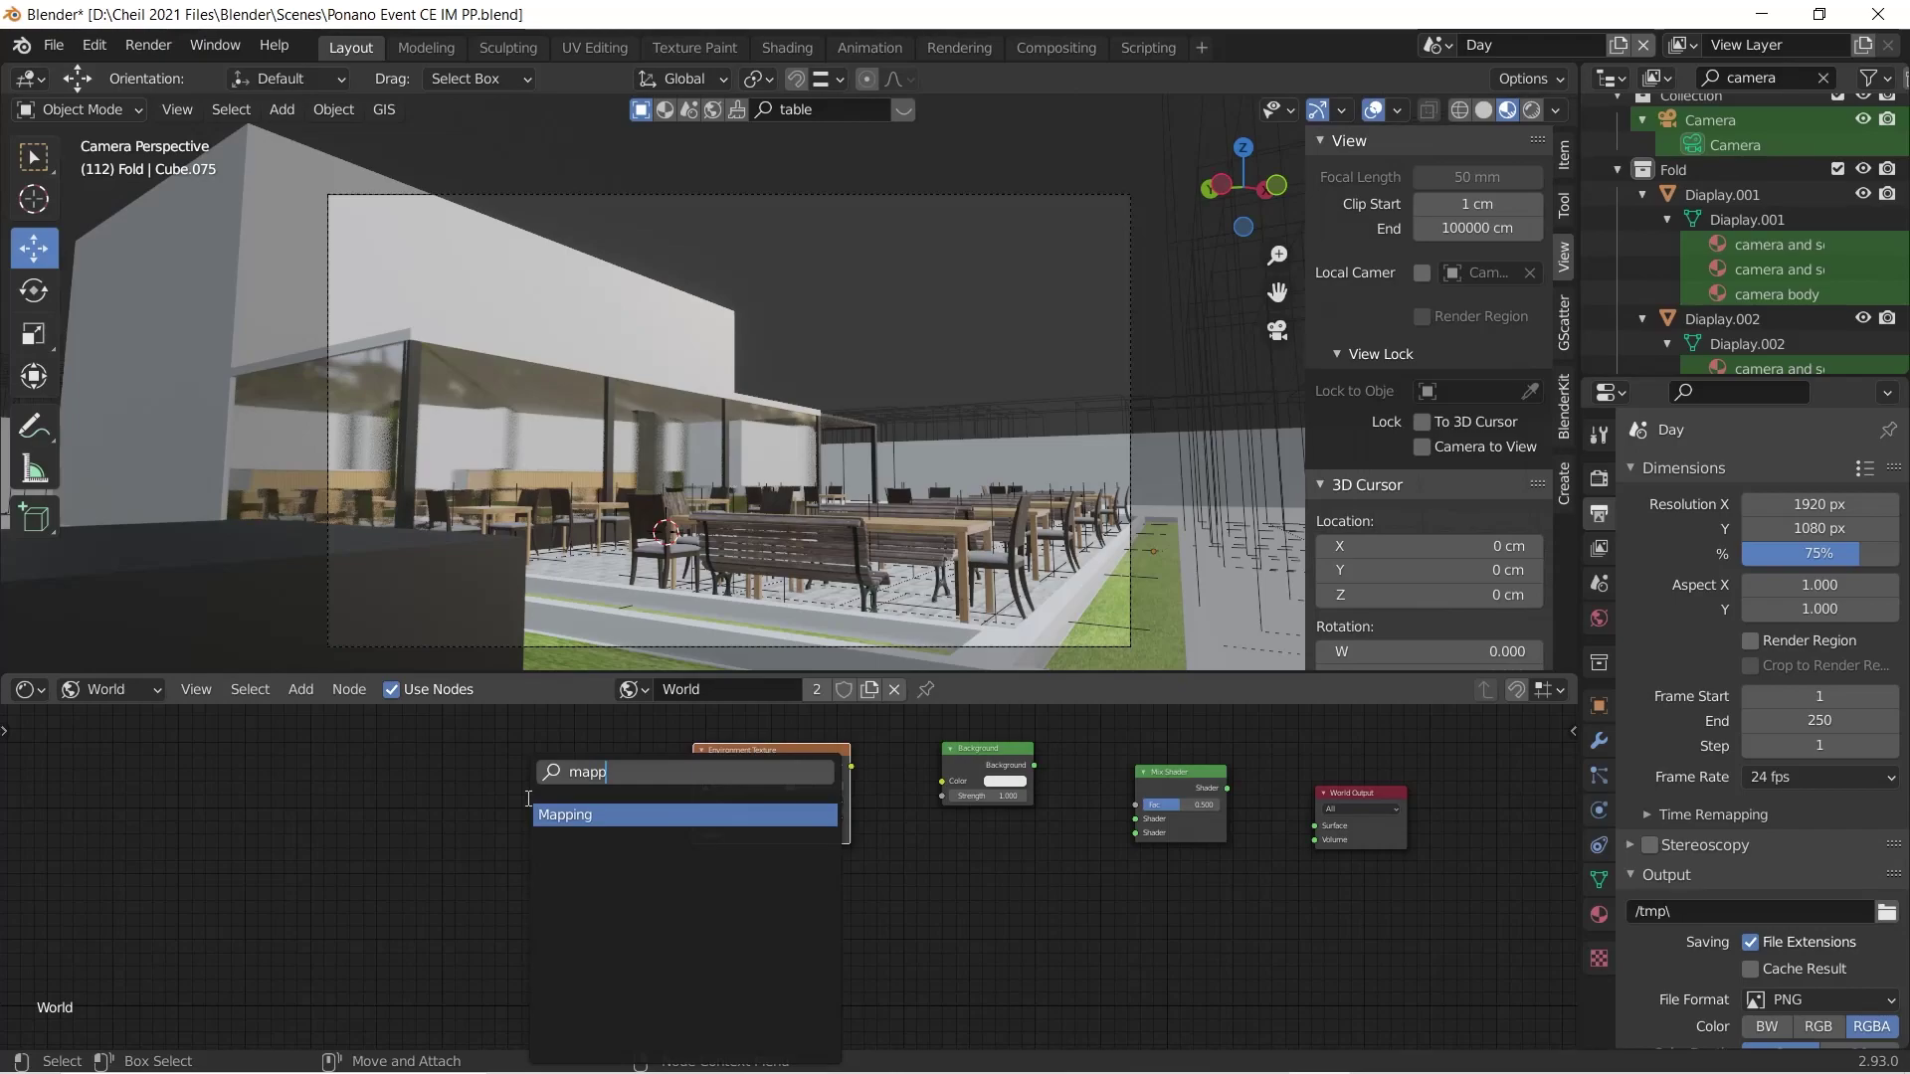
key("Return")
left_click_drag(565, 807, 550, 743)
Step: Add a Texture Coordinate node to the left of the Mapping node
key("shift+a")
left_click(362, 762)
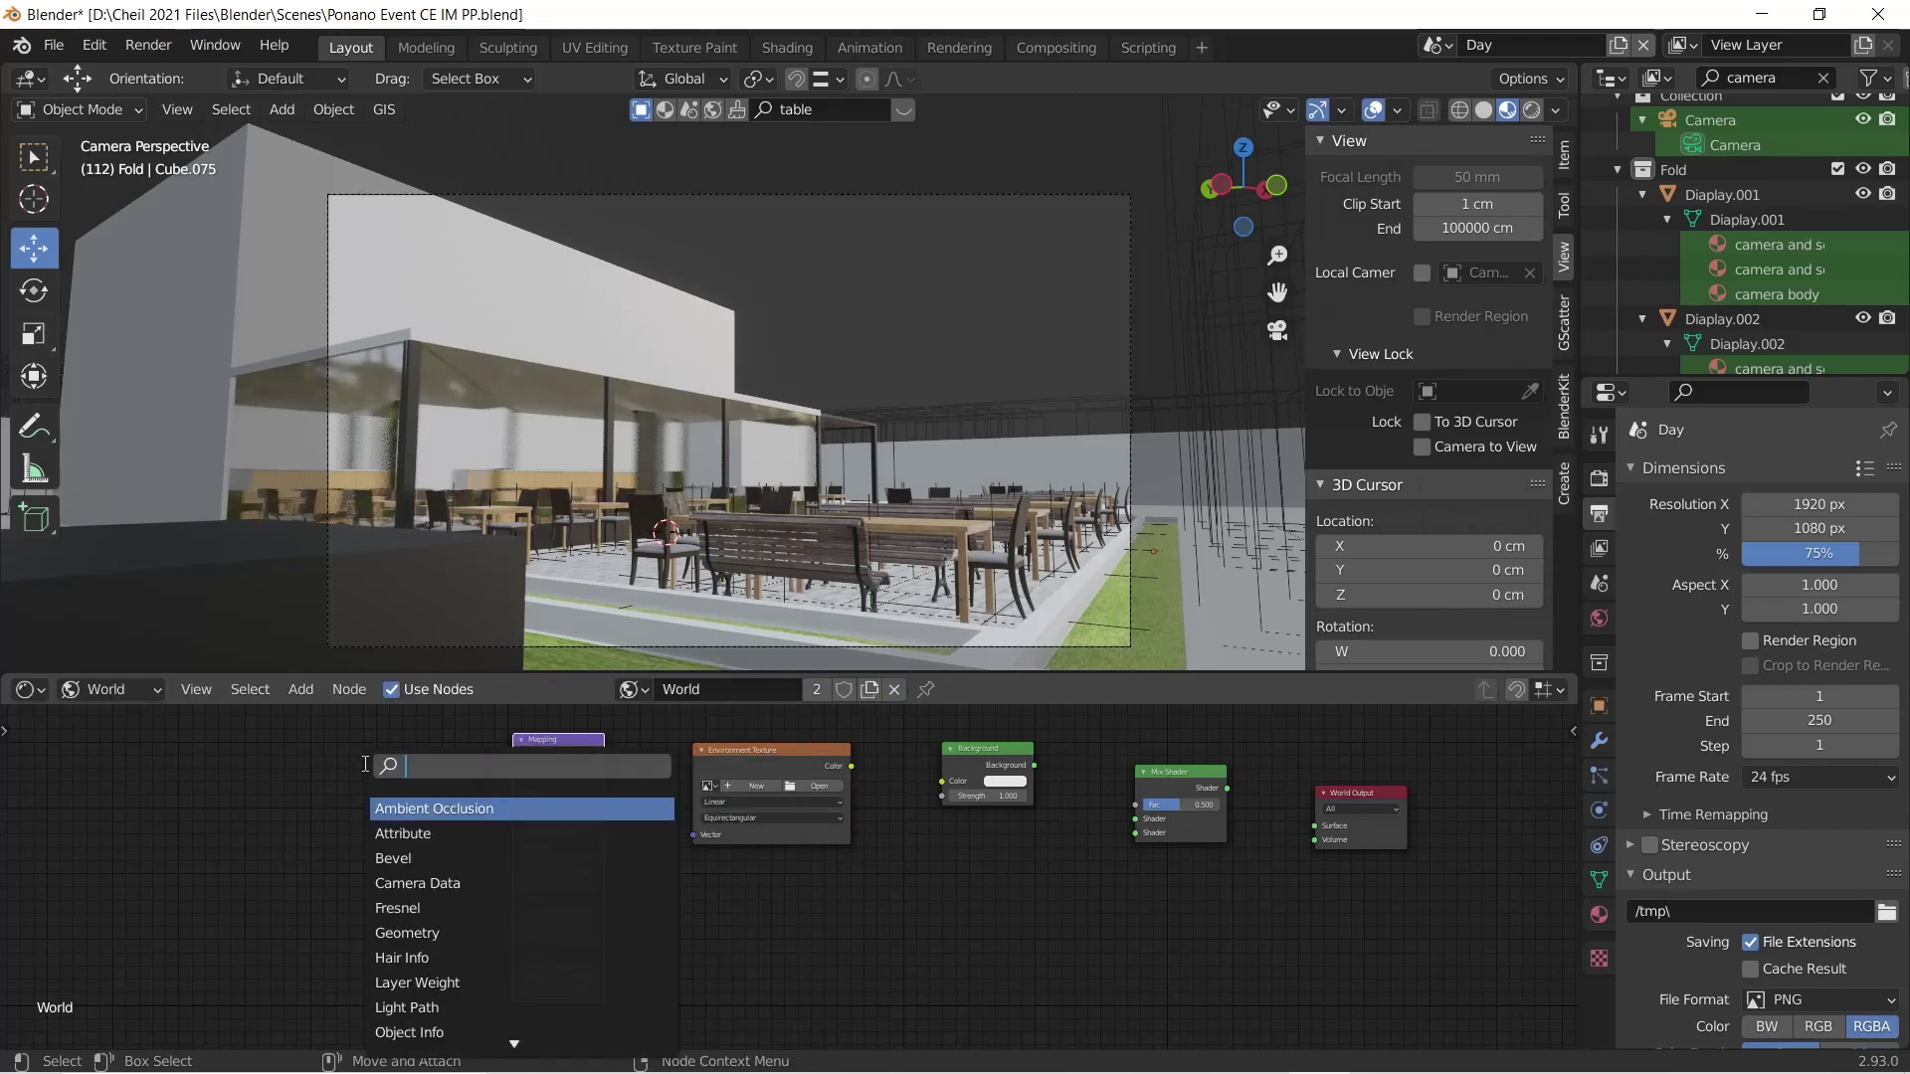
type("textur")
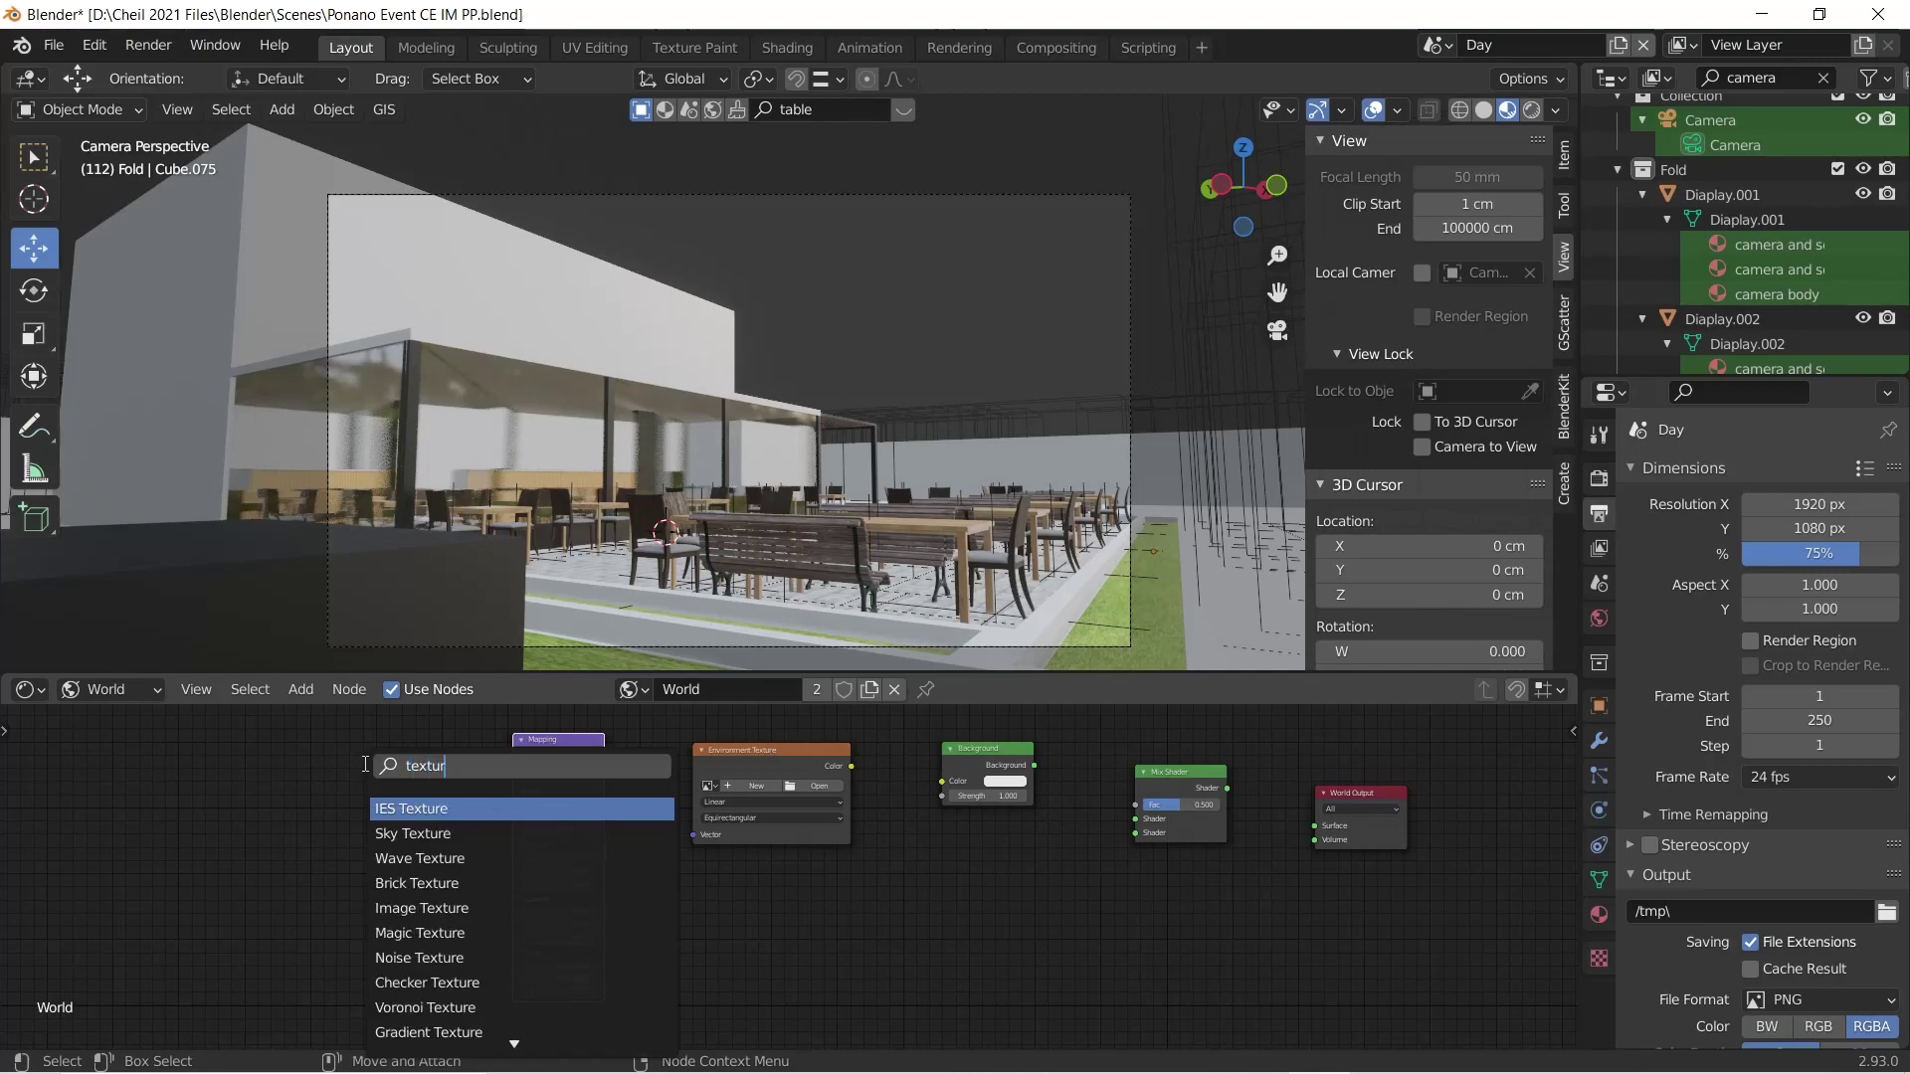
type("e coor")
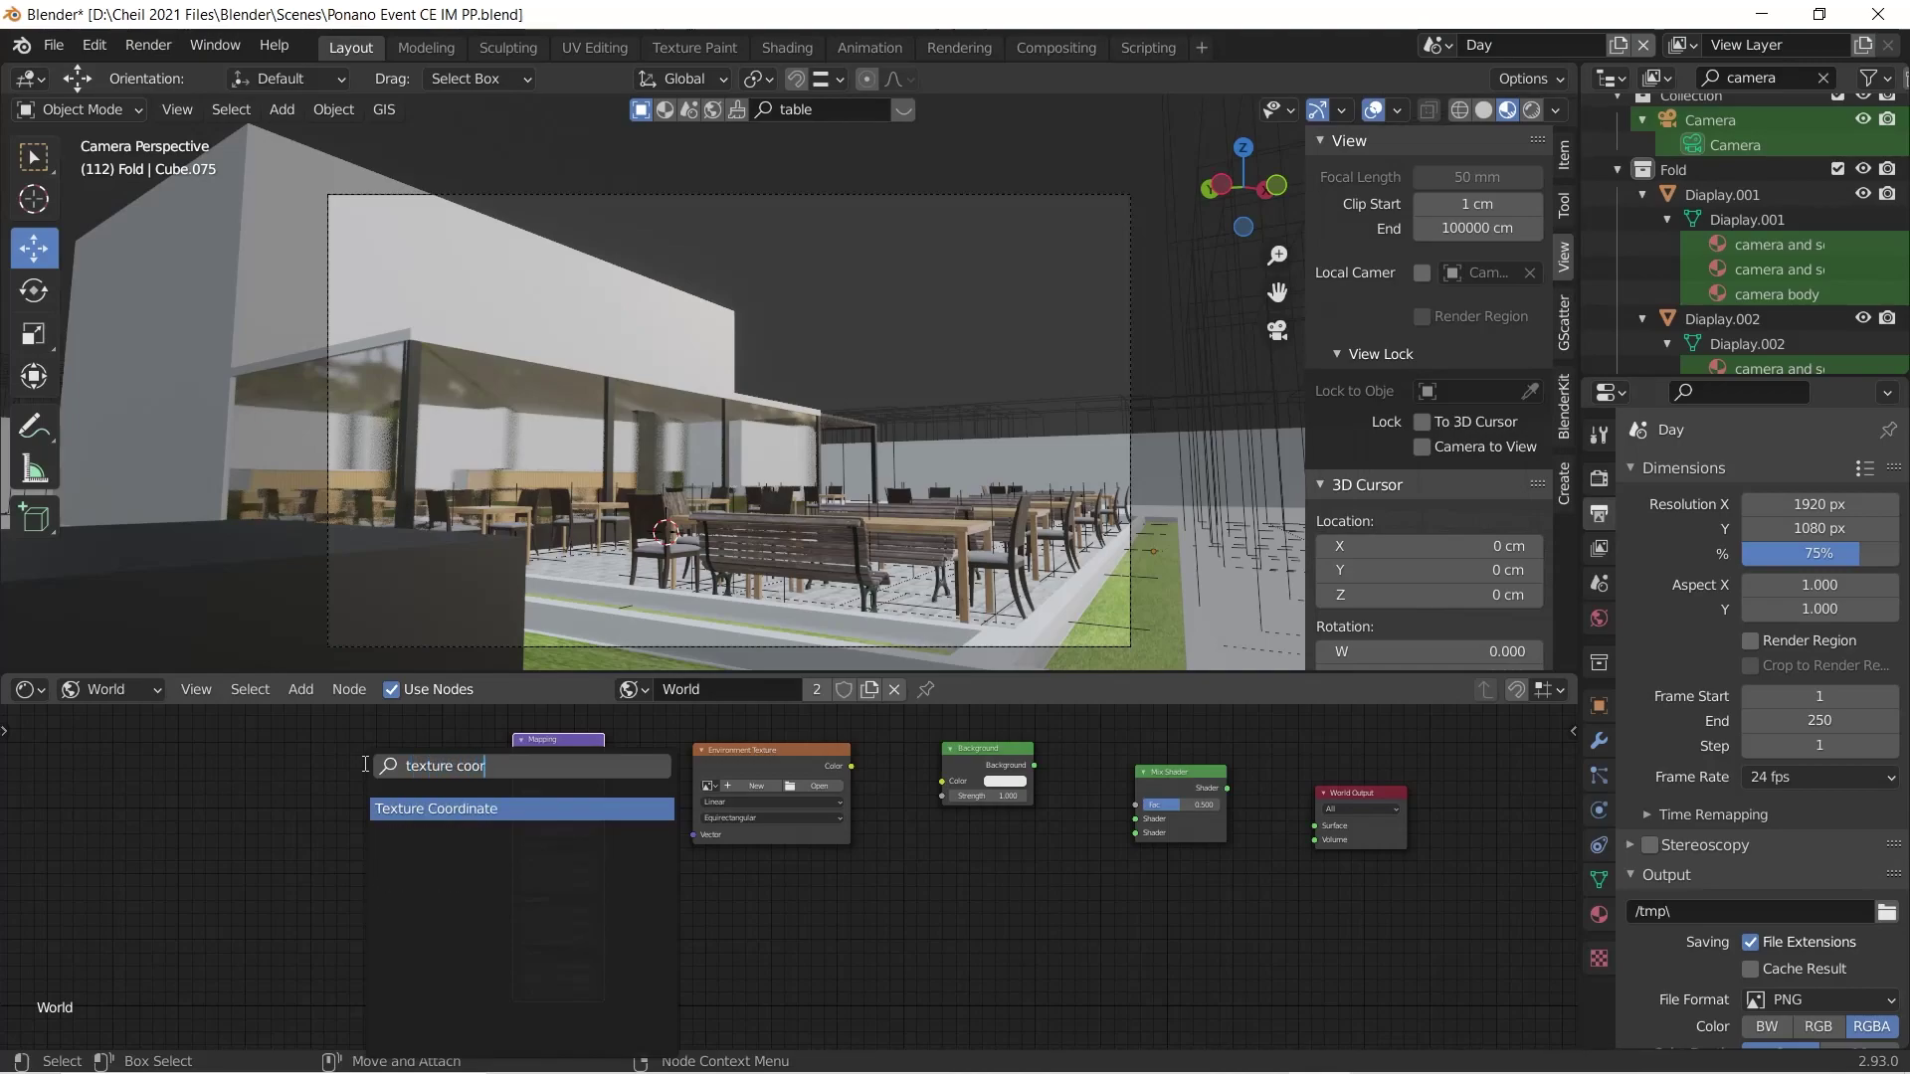
left_click(412, 809)
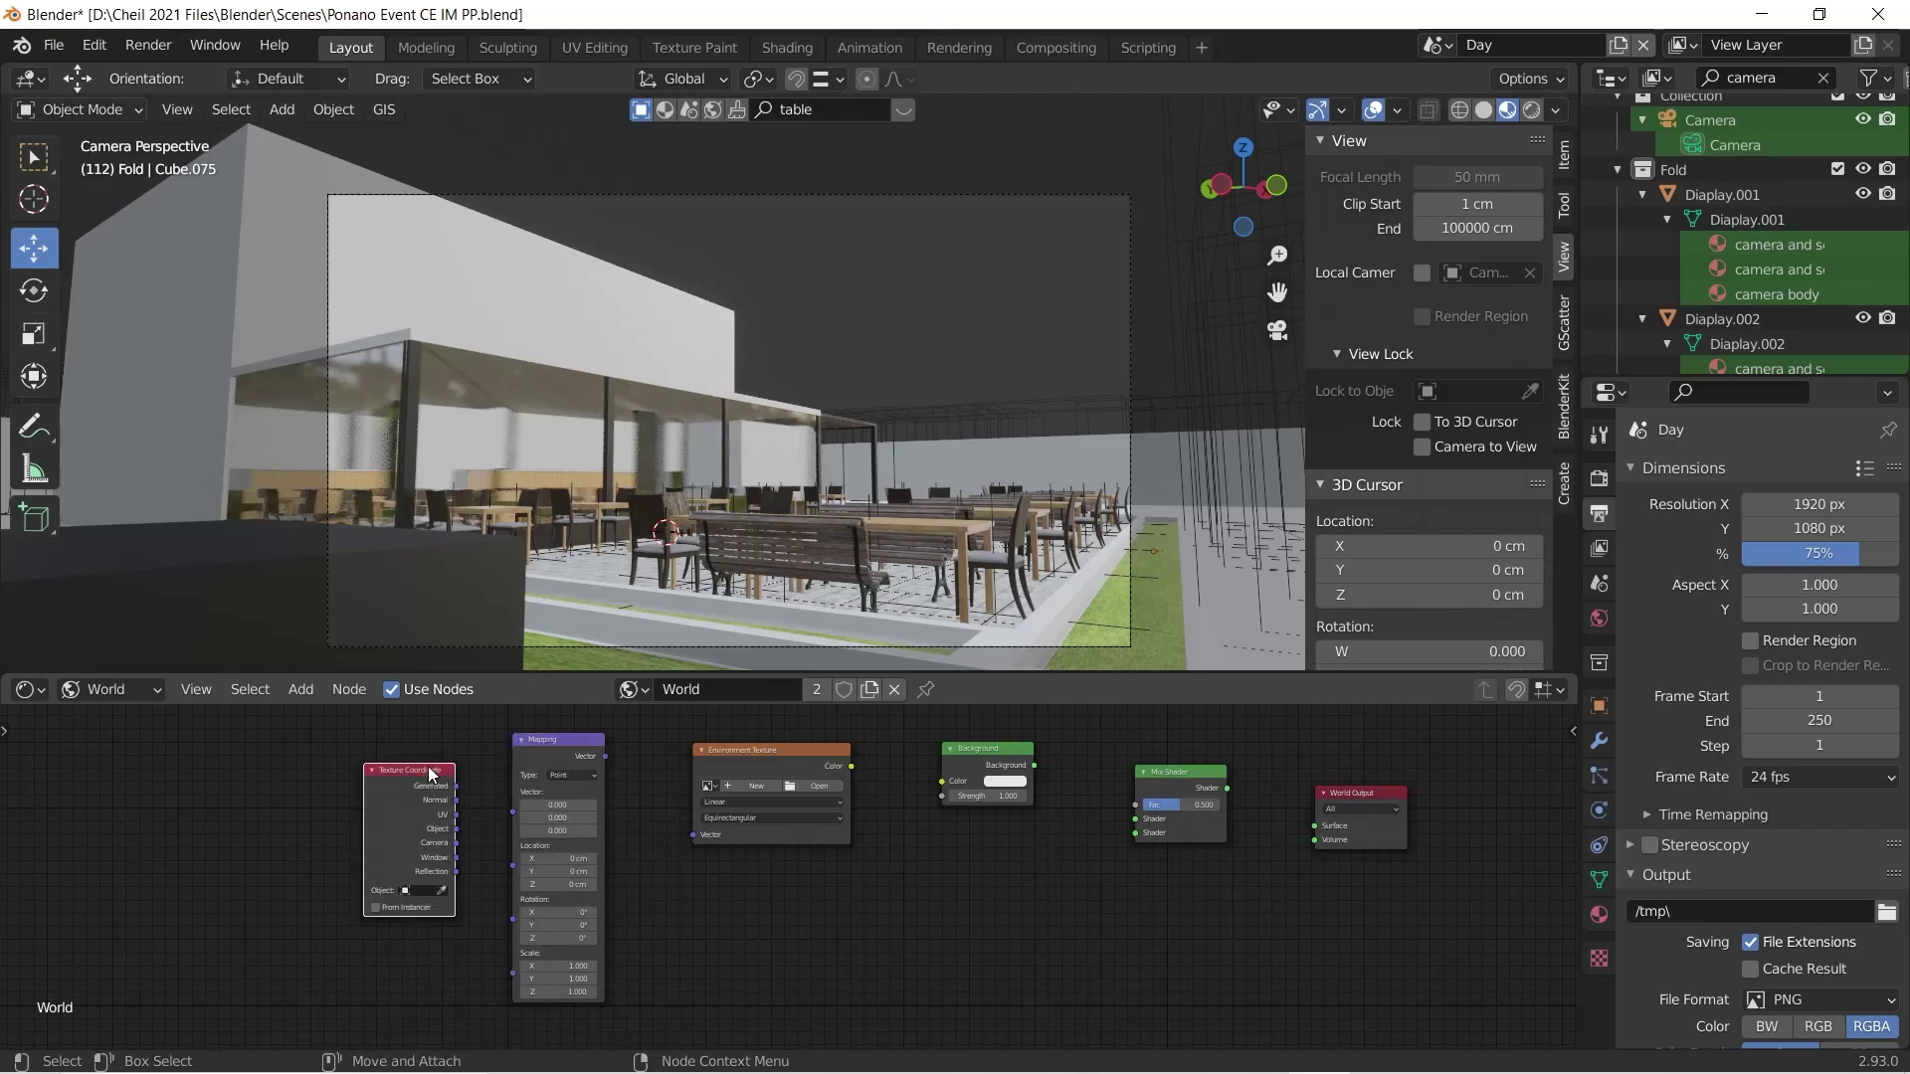
Step: Place Texture Coordinate at the far left and open the Environment Texture's image browser
left_click(371, 771)
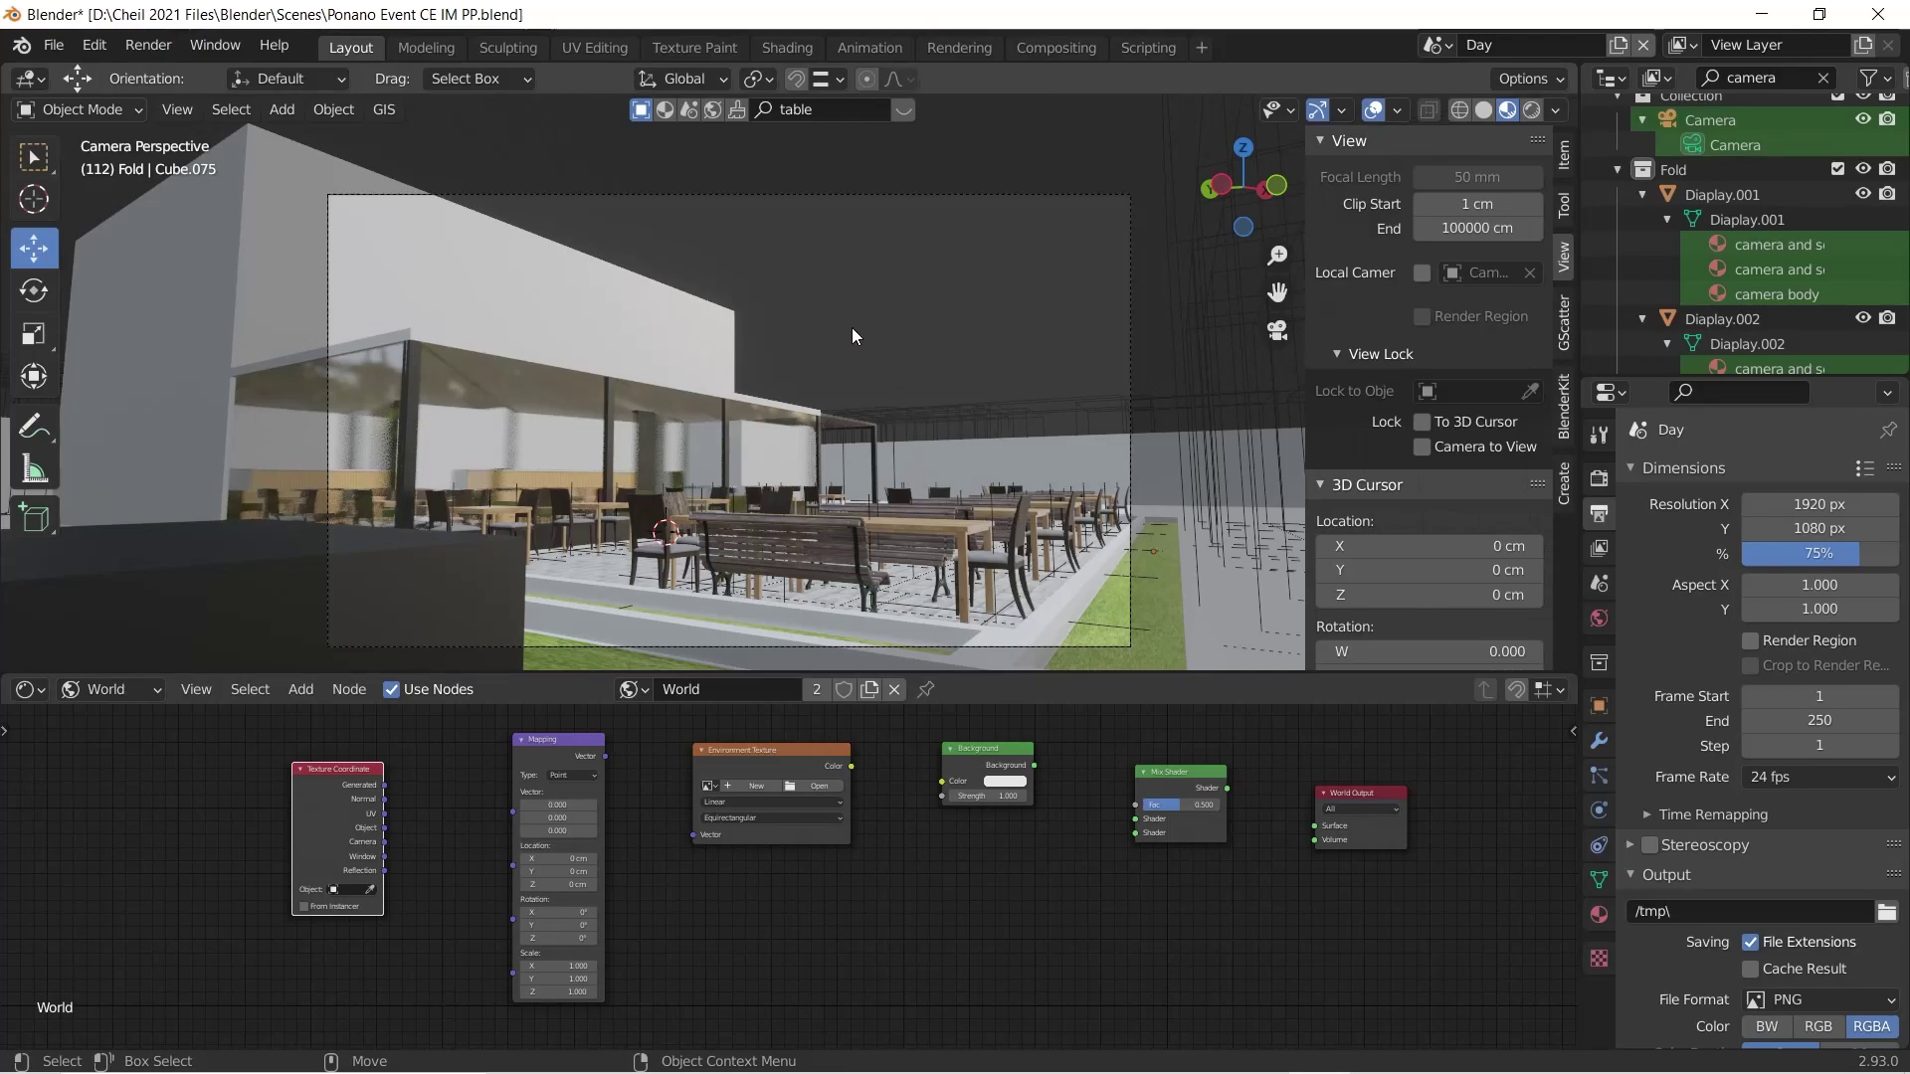
left_click(812, 785)
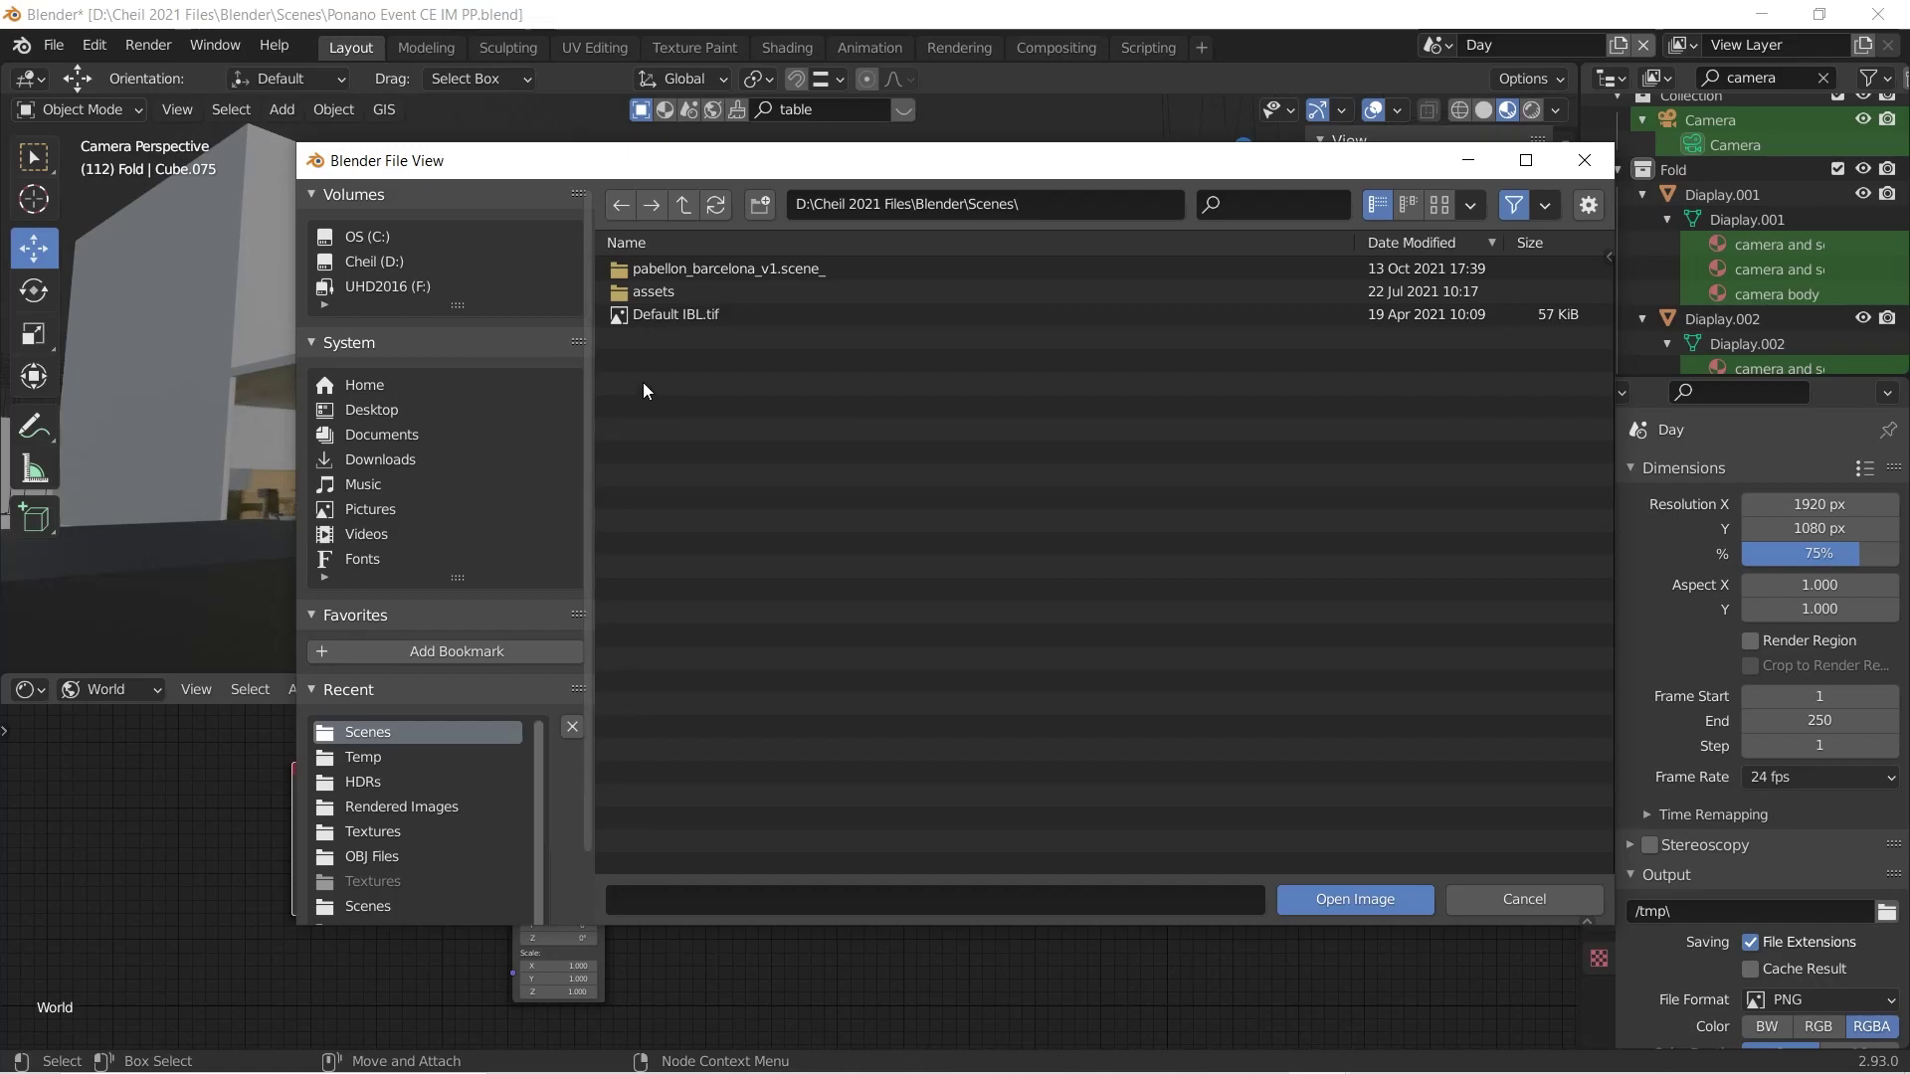
Step: Browse to Documents > Blender > HDRs in thumbnail view and load cannon_4k.exr
left_click(360, 441)
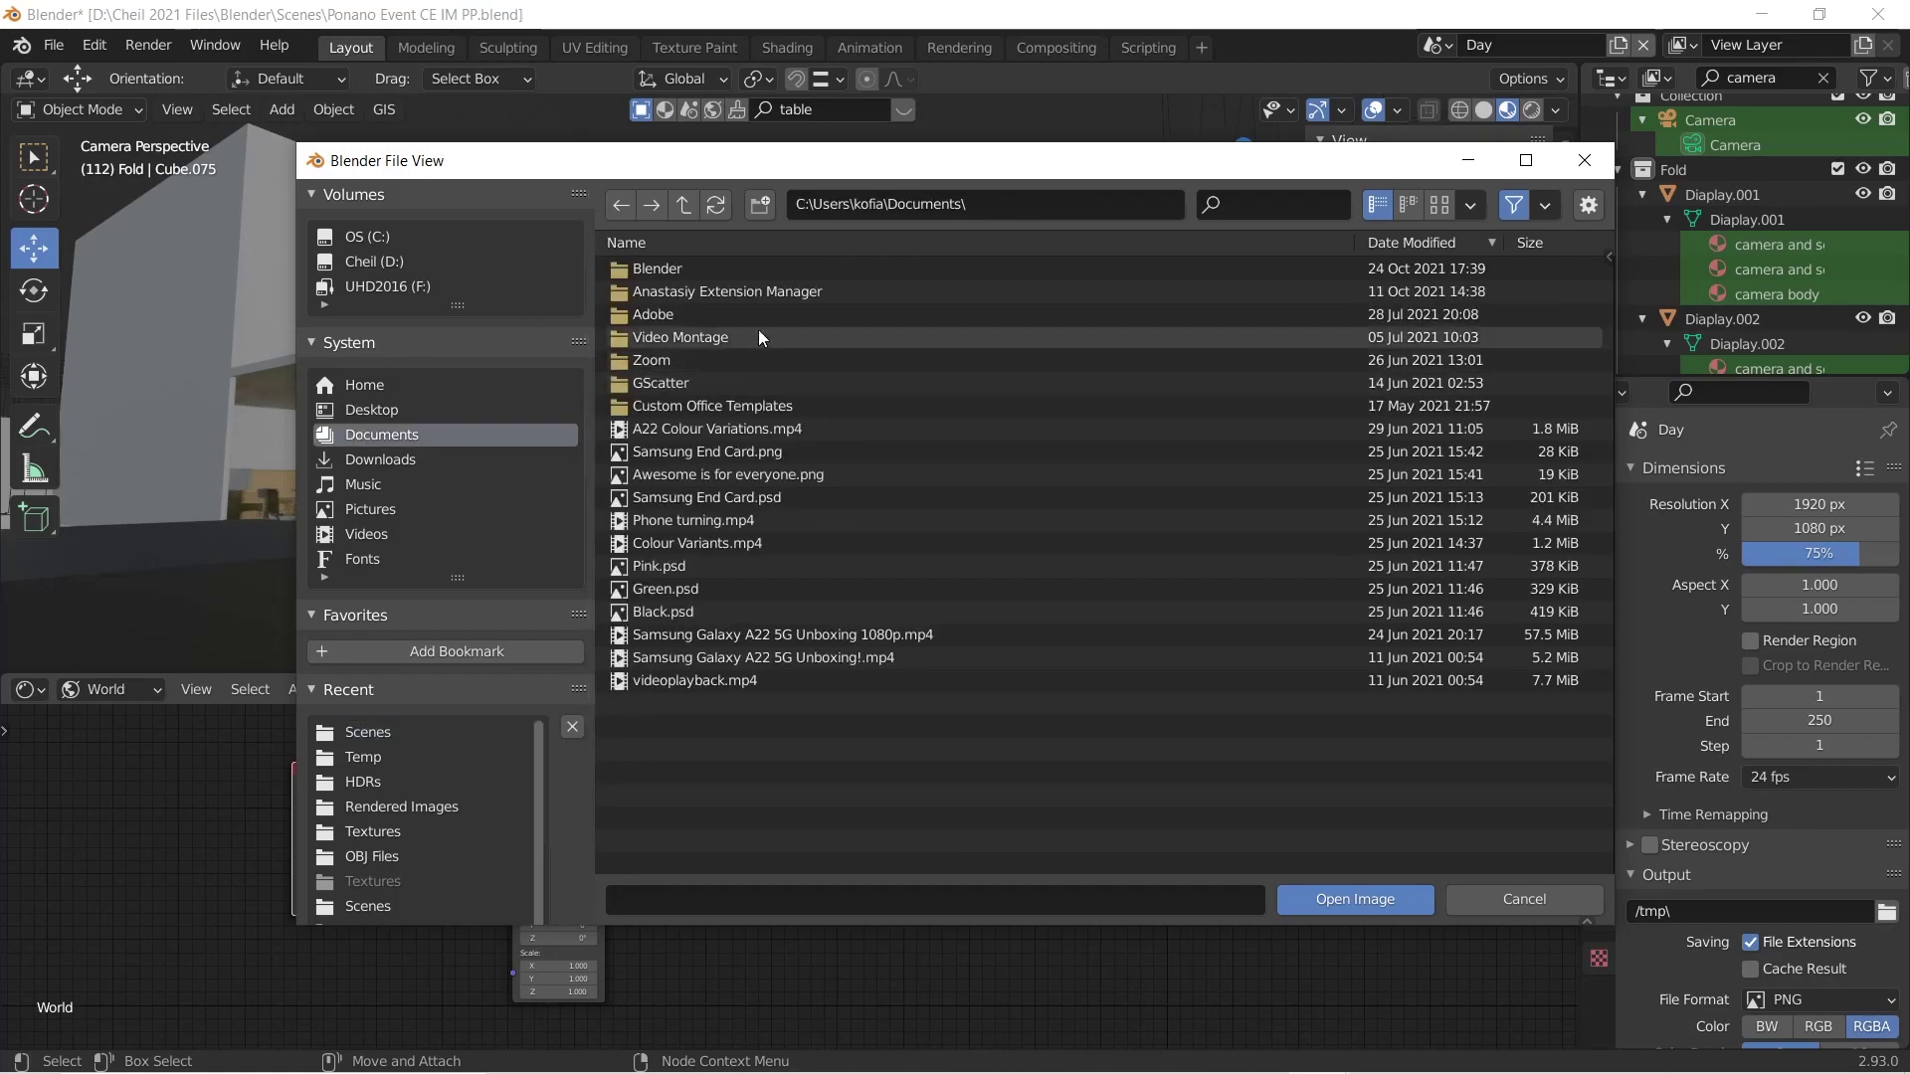
double_click(672, 271)
double_click(670, 271)
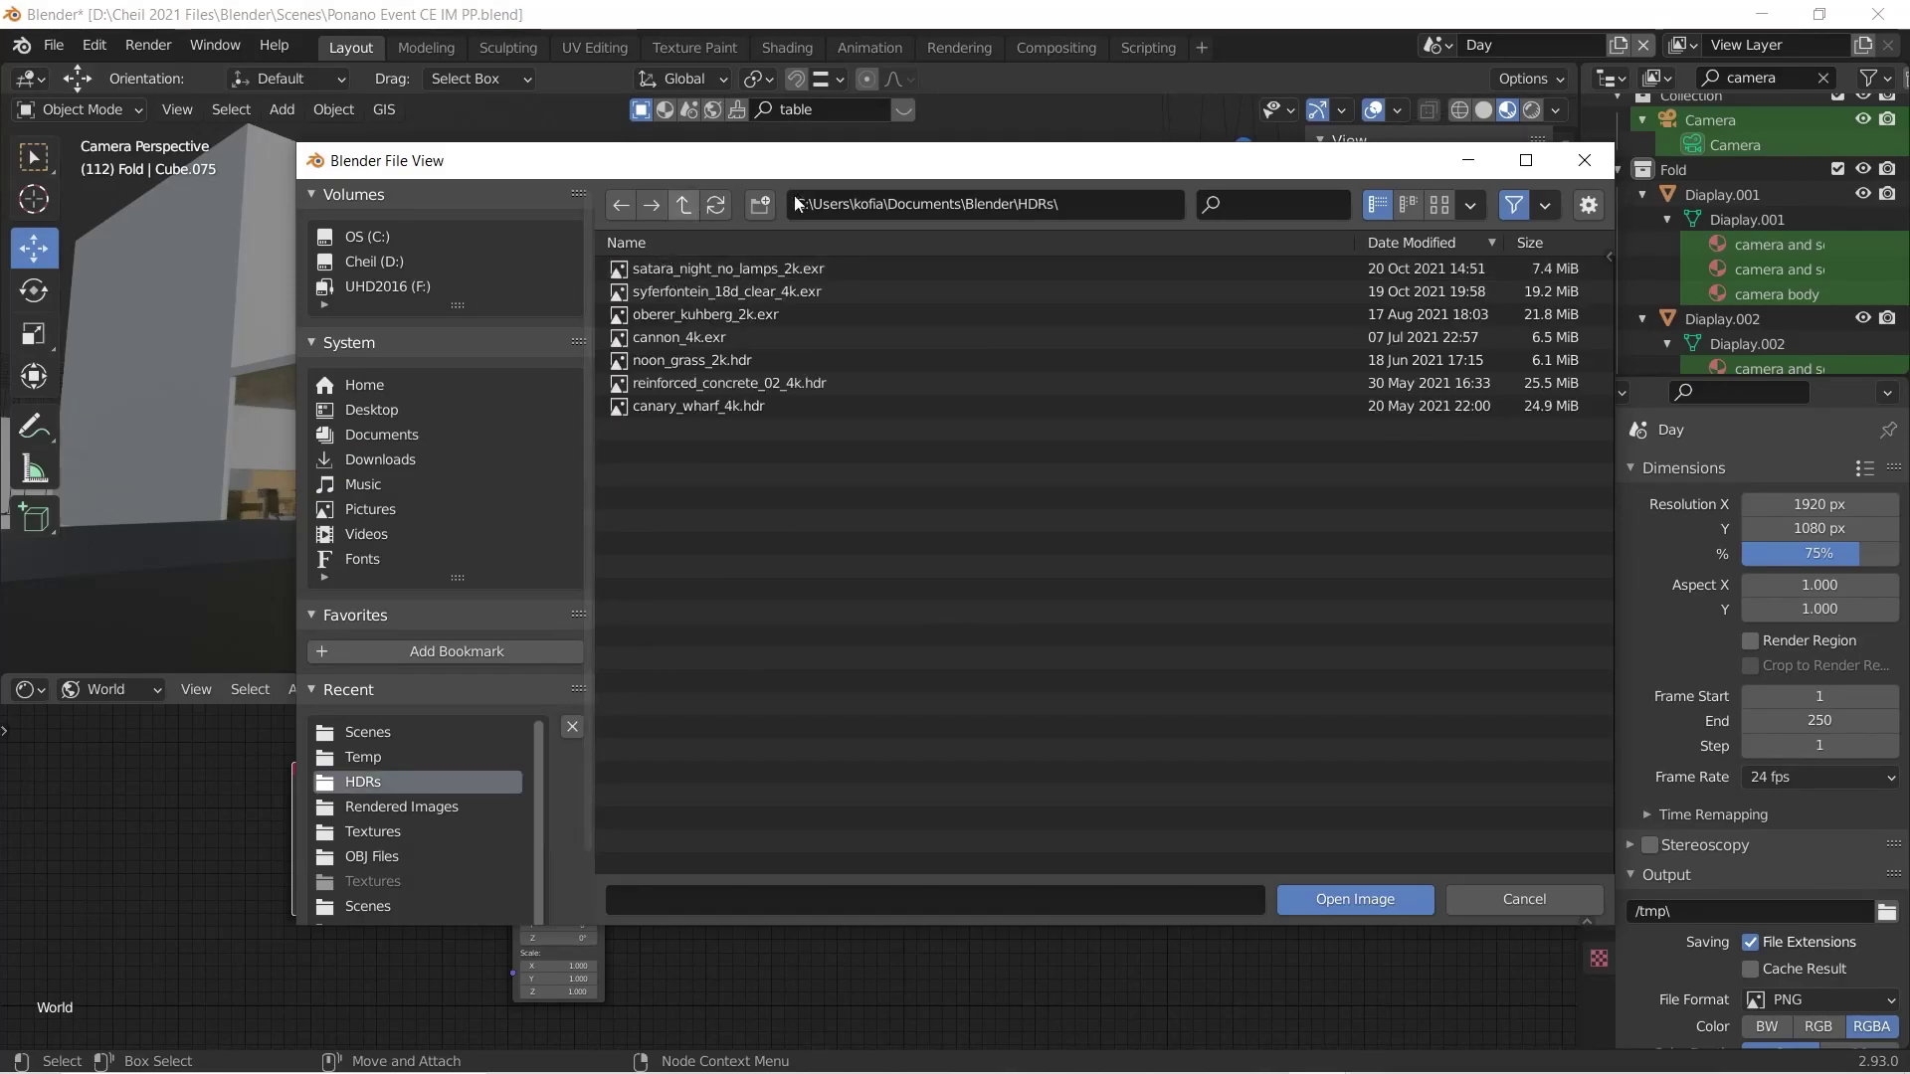
left_click(1442, 207)
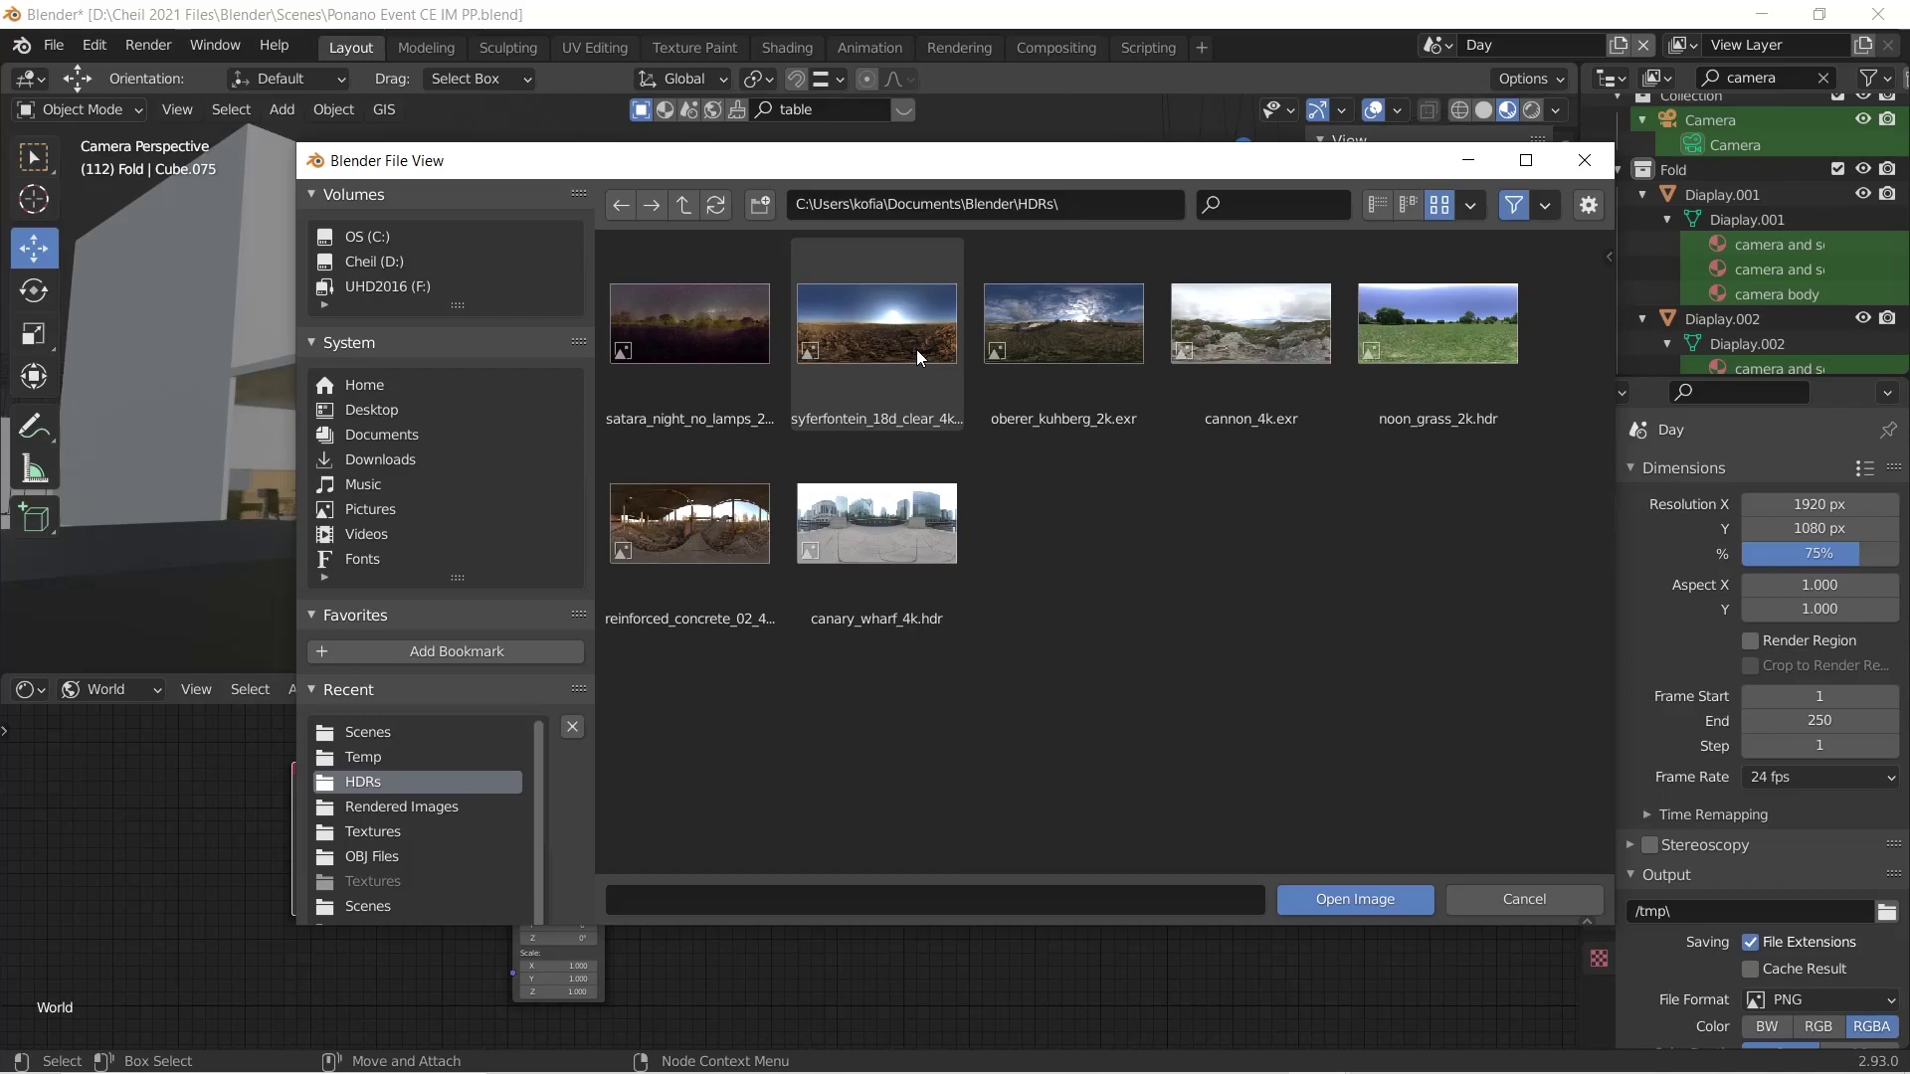
left_click(1280, 328)
double_click(1280, 328)
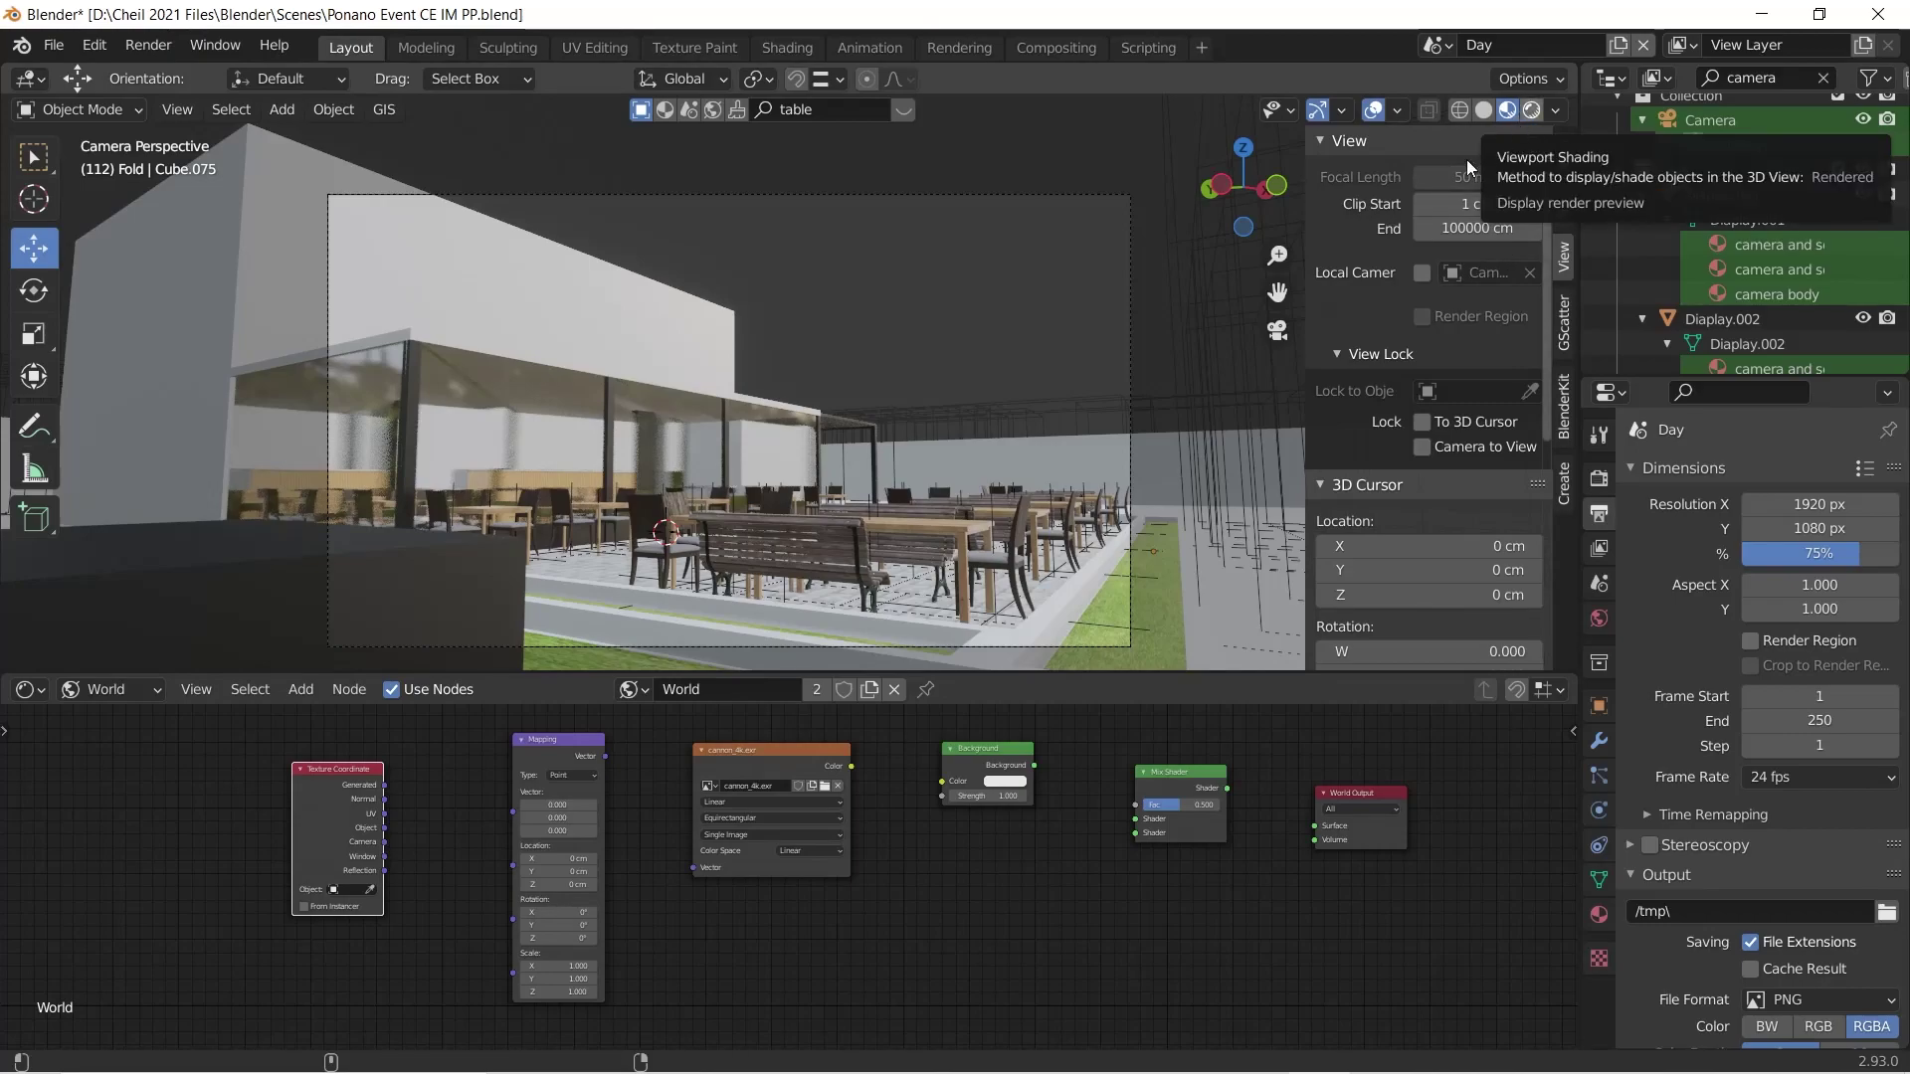
Step: In Rendered view, link image Color→Background, Mix Shader→World Output, Mapping→Vector, Object→Mapping
key("z")
key("8")
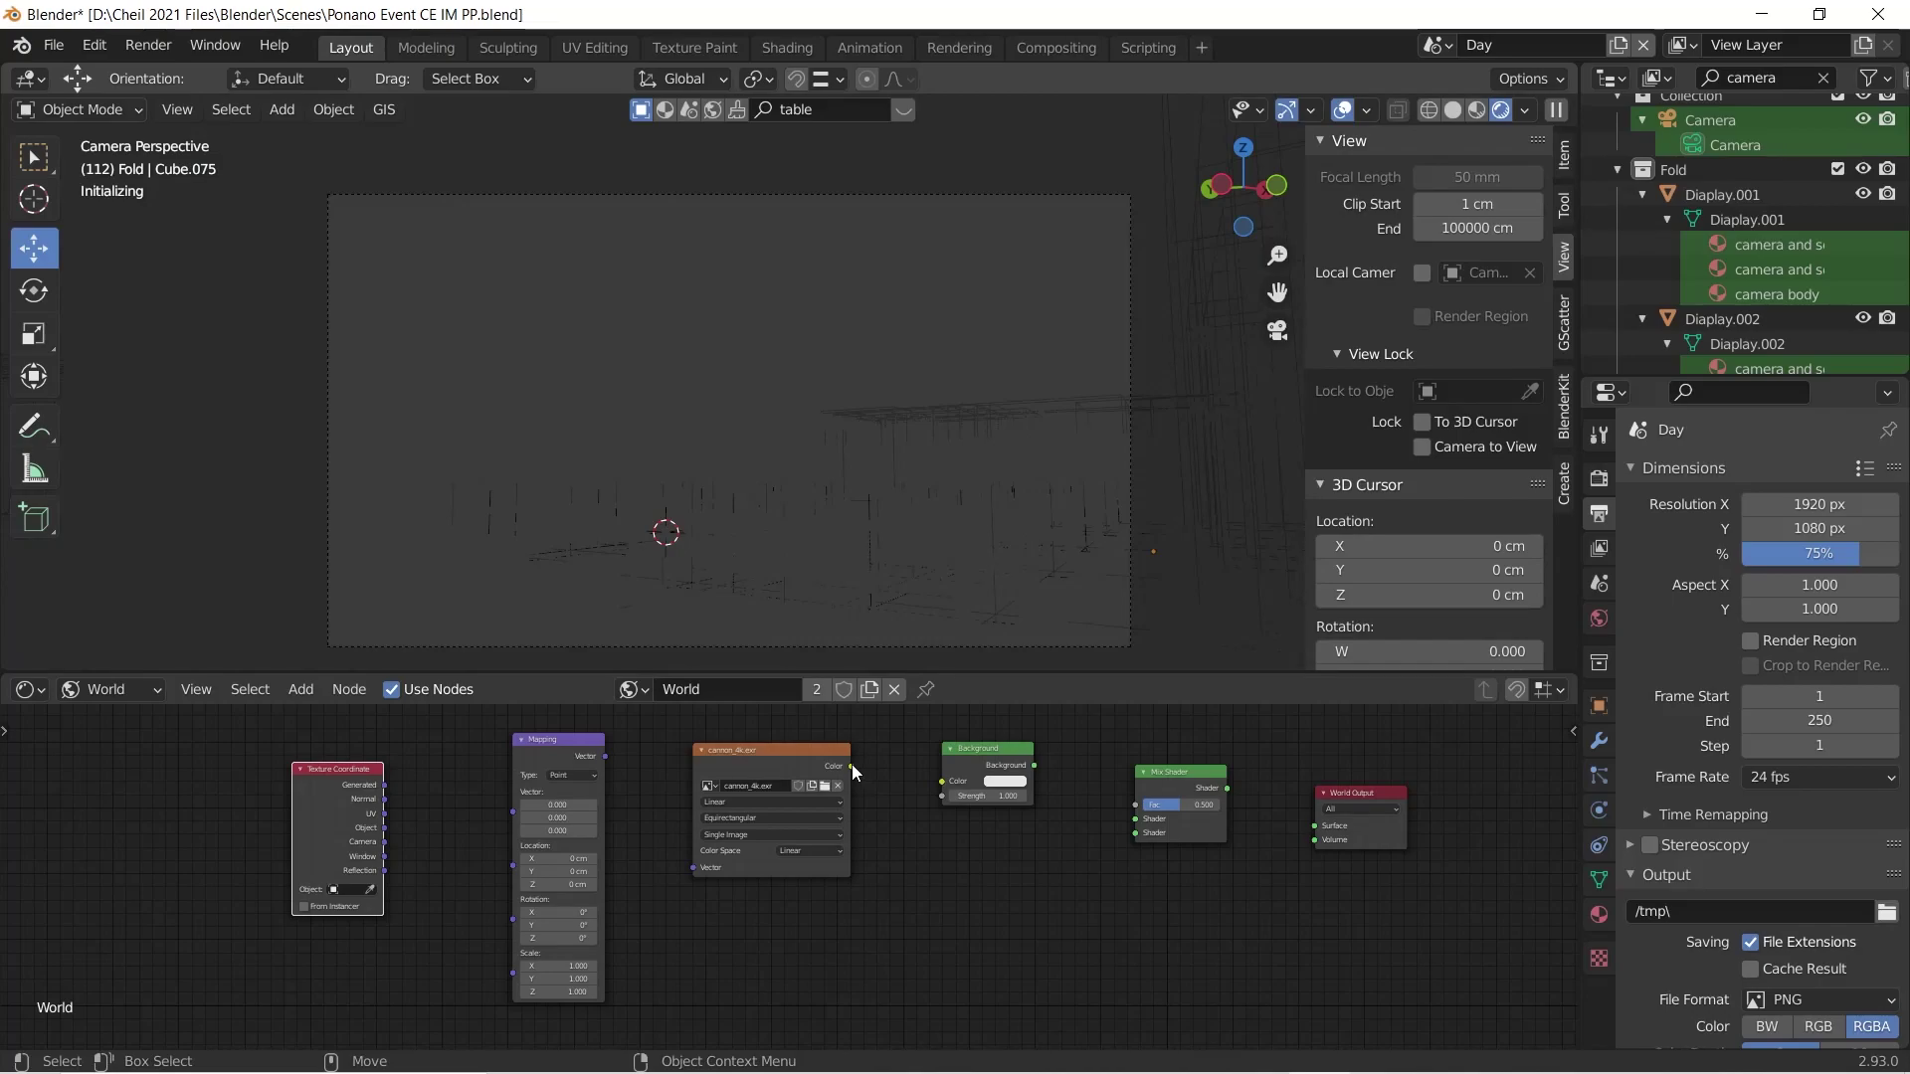
left_click(943, 780)
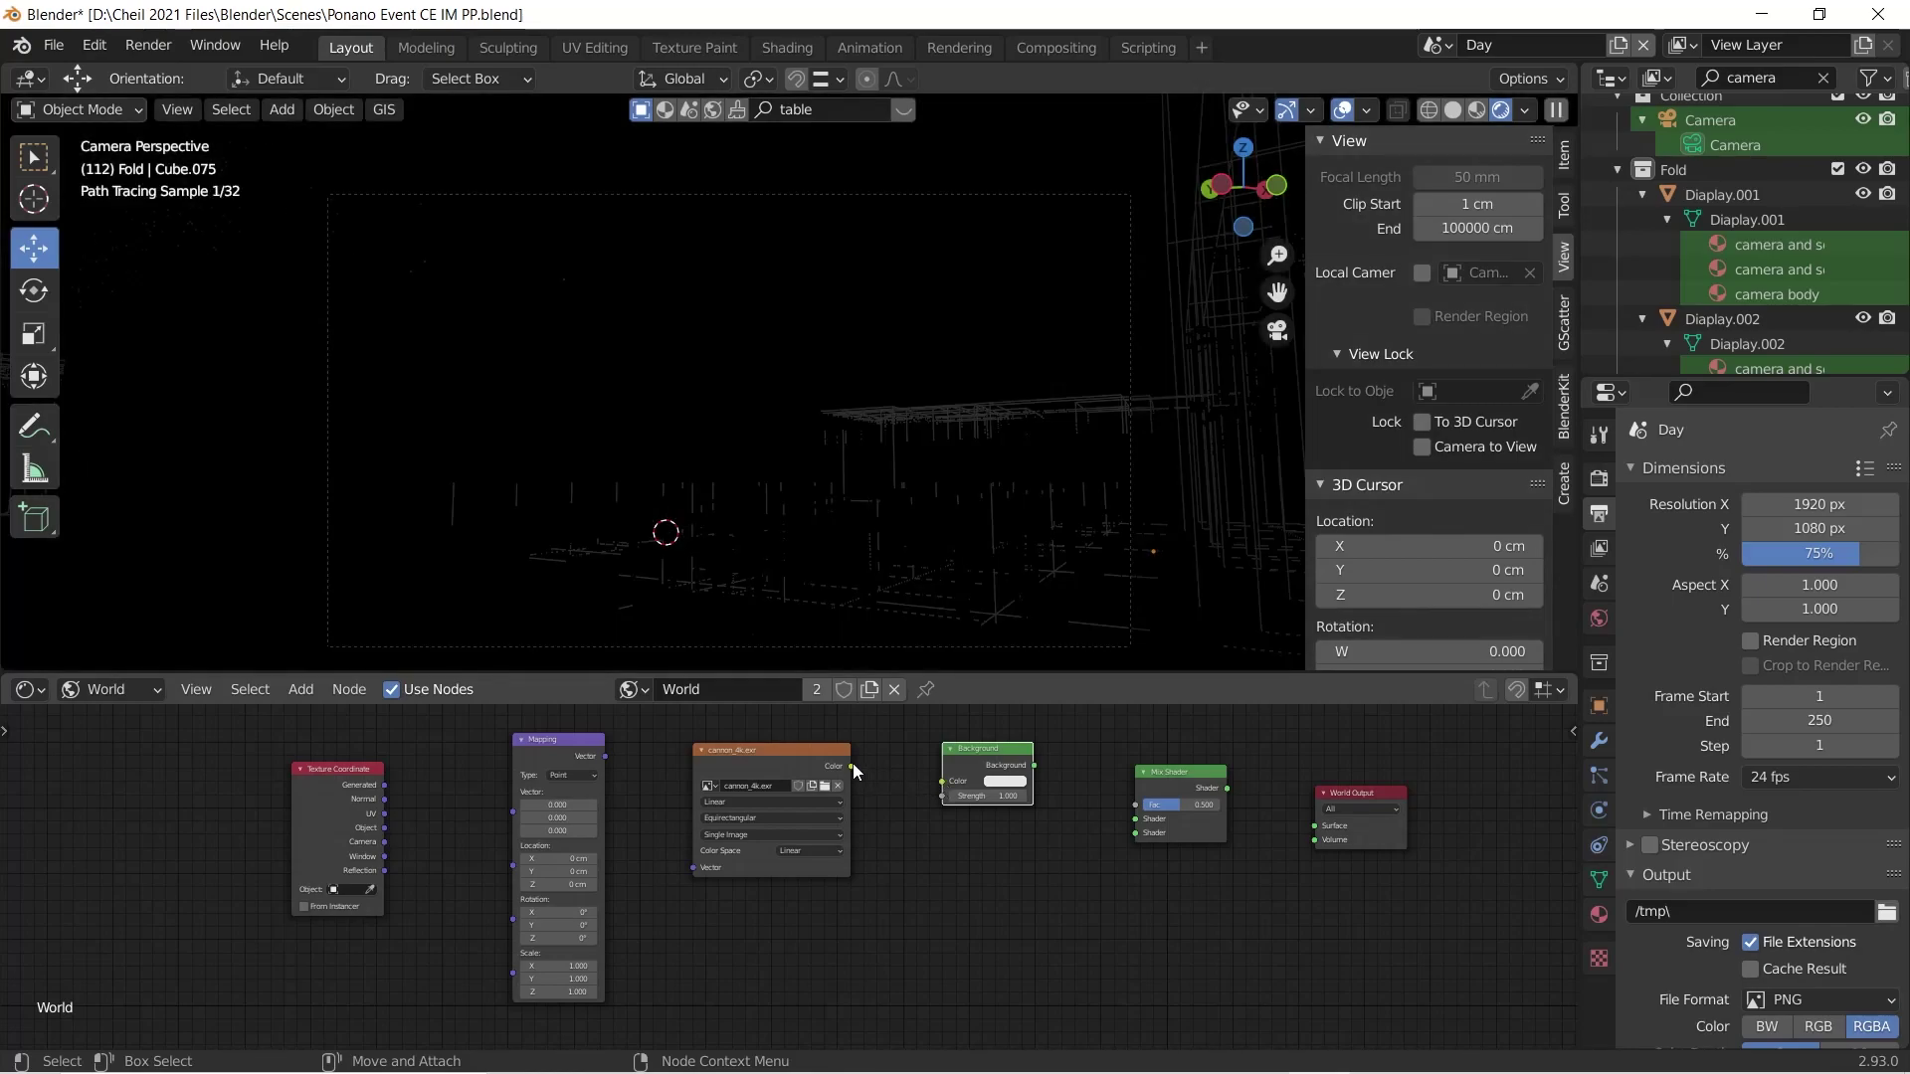
left_click_drag(851, 766, 1130, 847)
left_click_drag(1228, 787, 1315, 830)
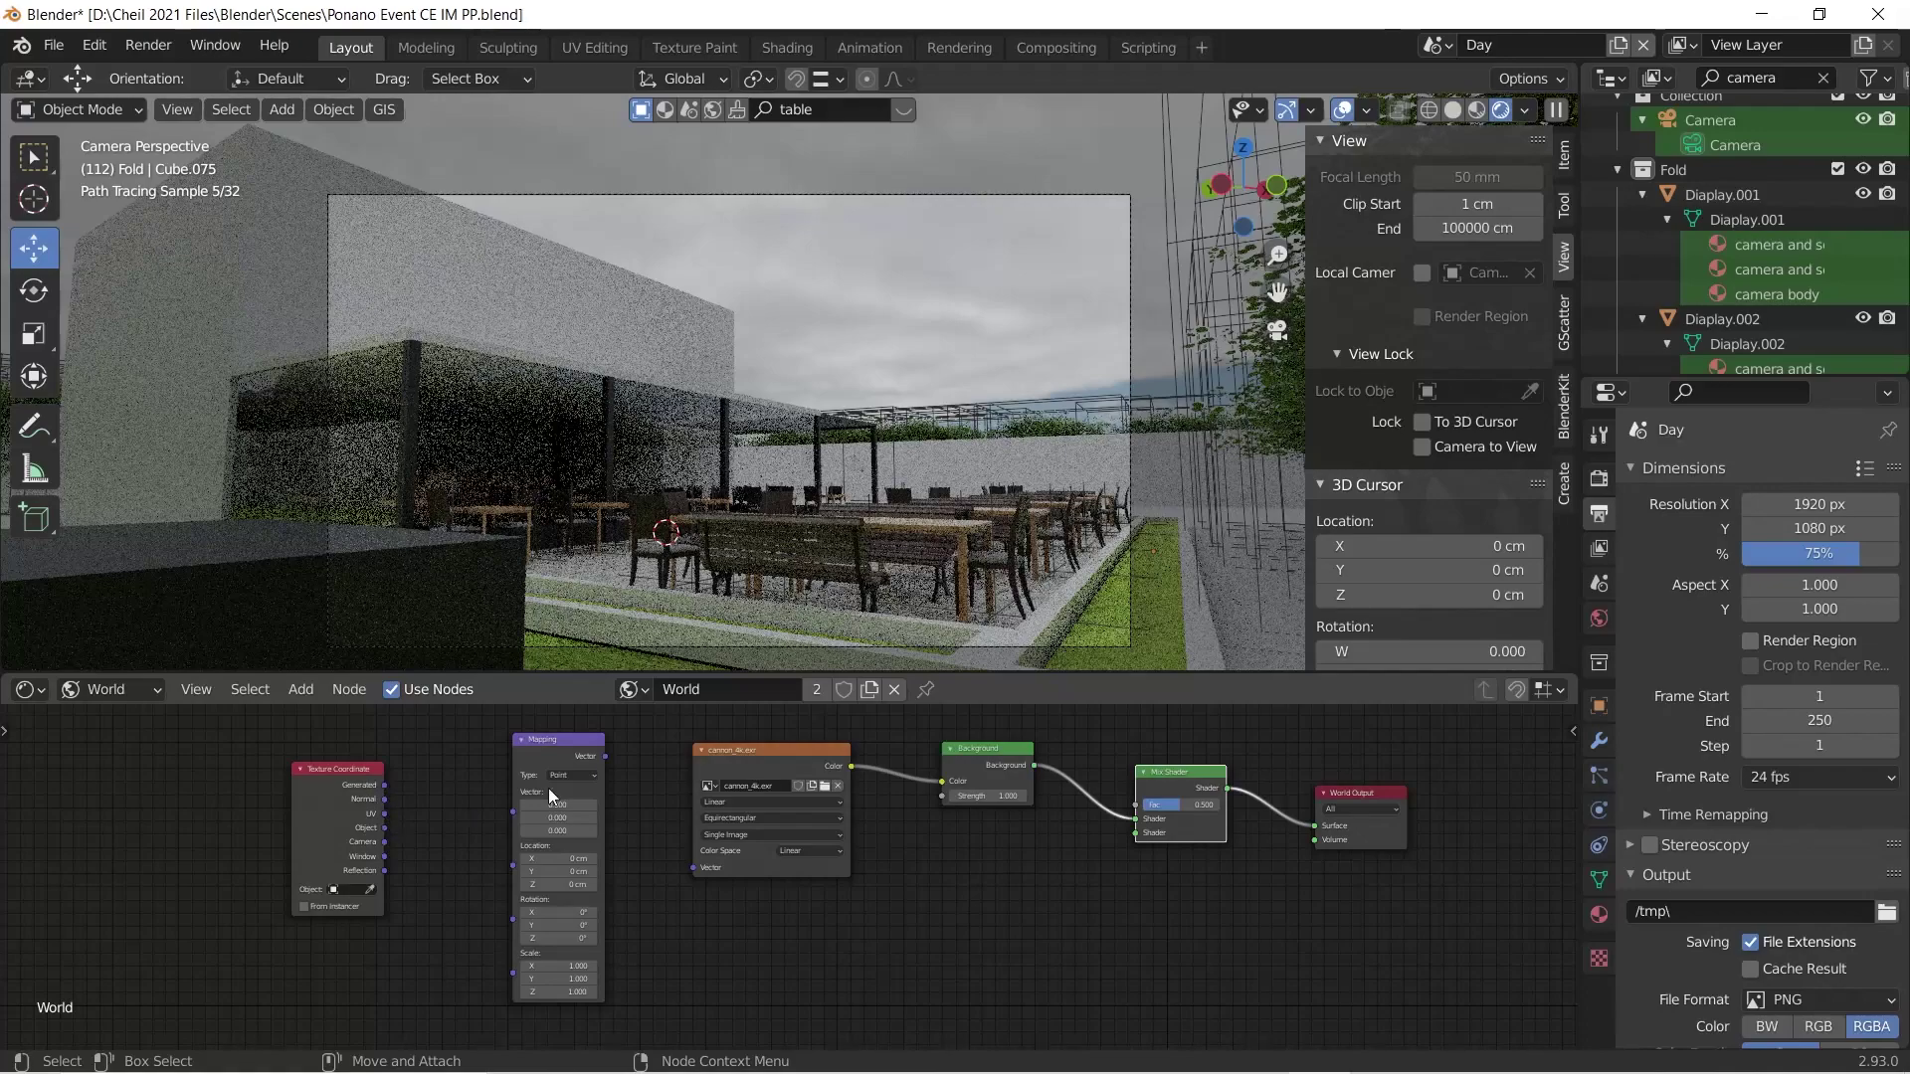
left_click_drag(606, 756, 693, 867)
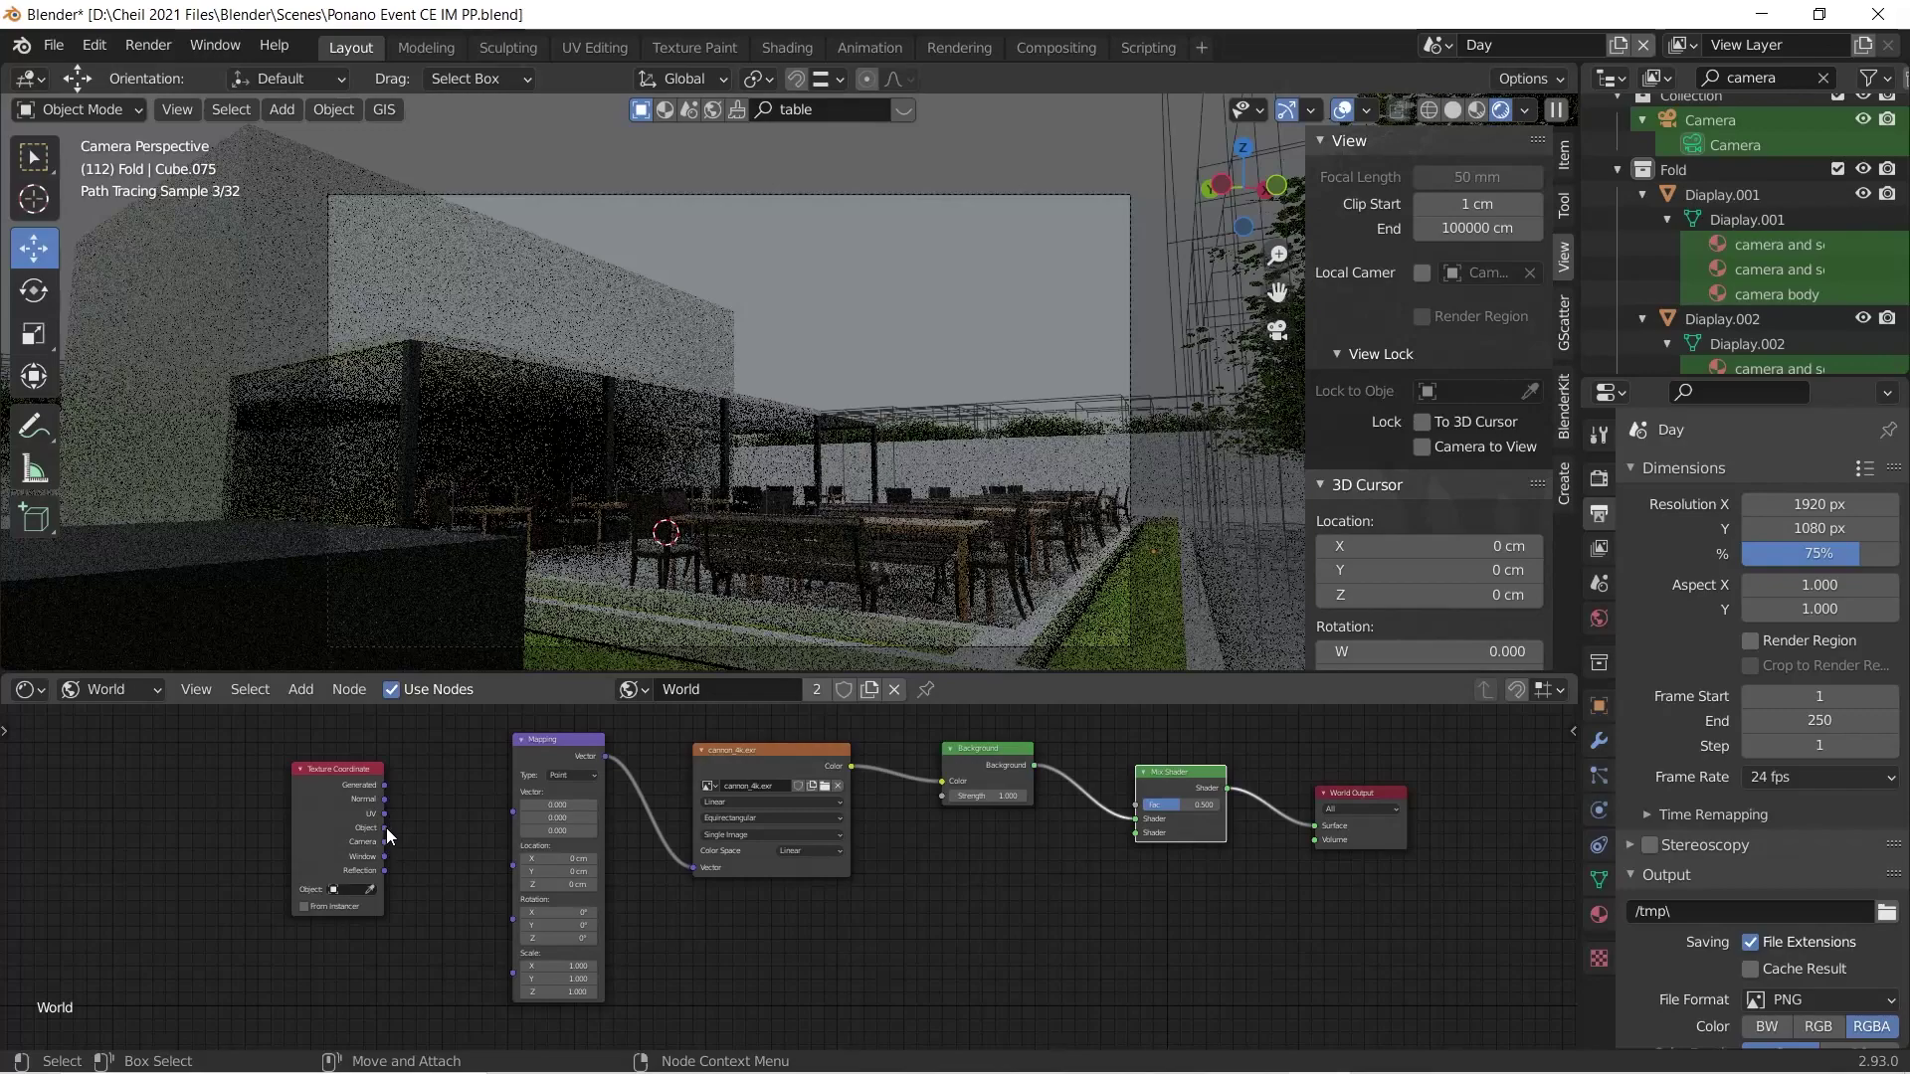
left_click_drag(384, 828, 452, 862)
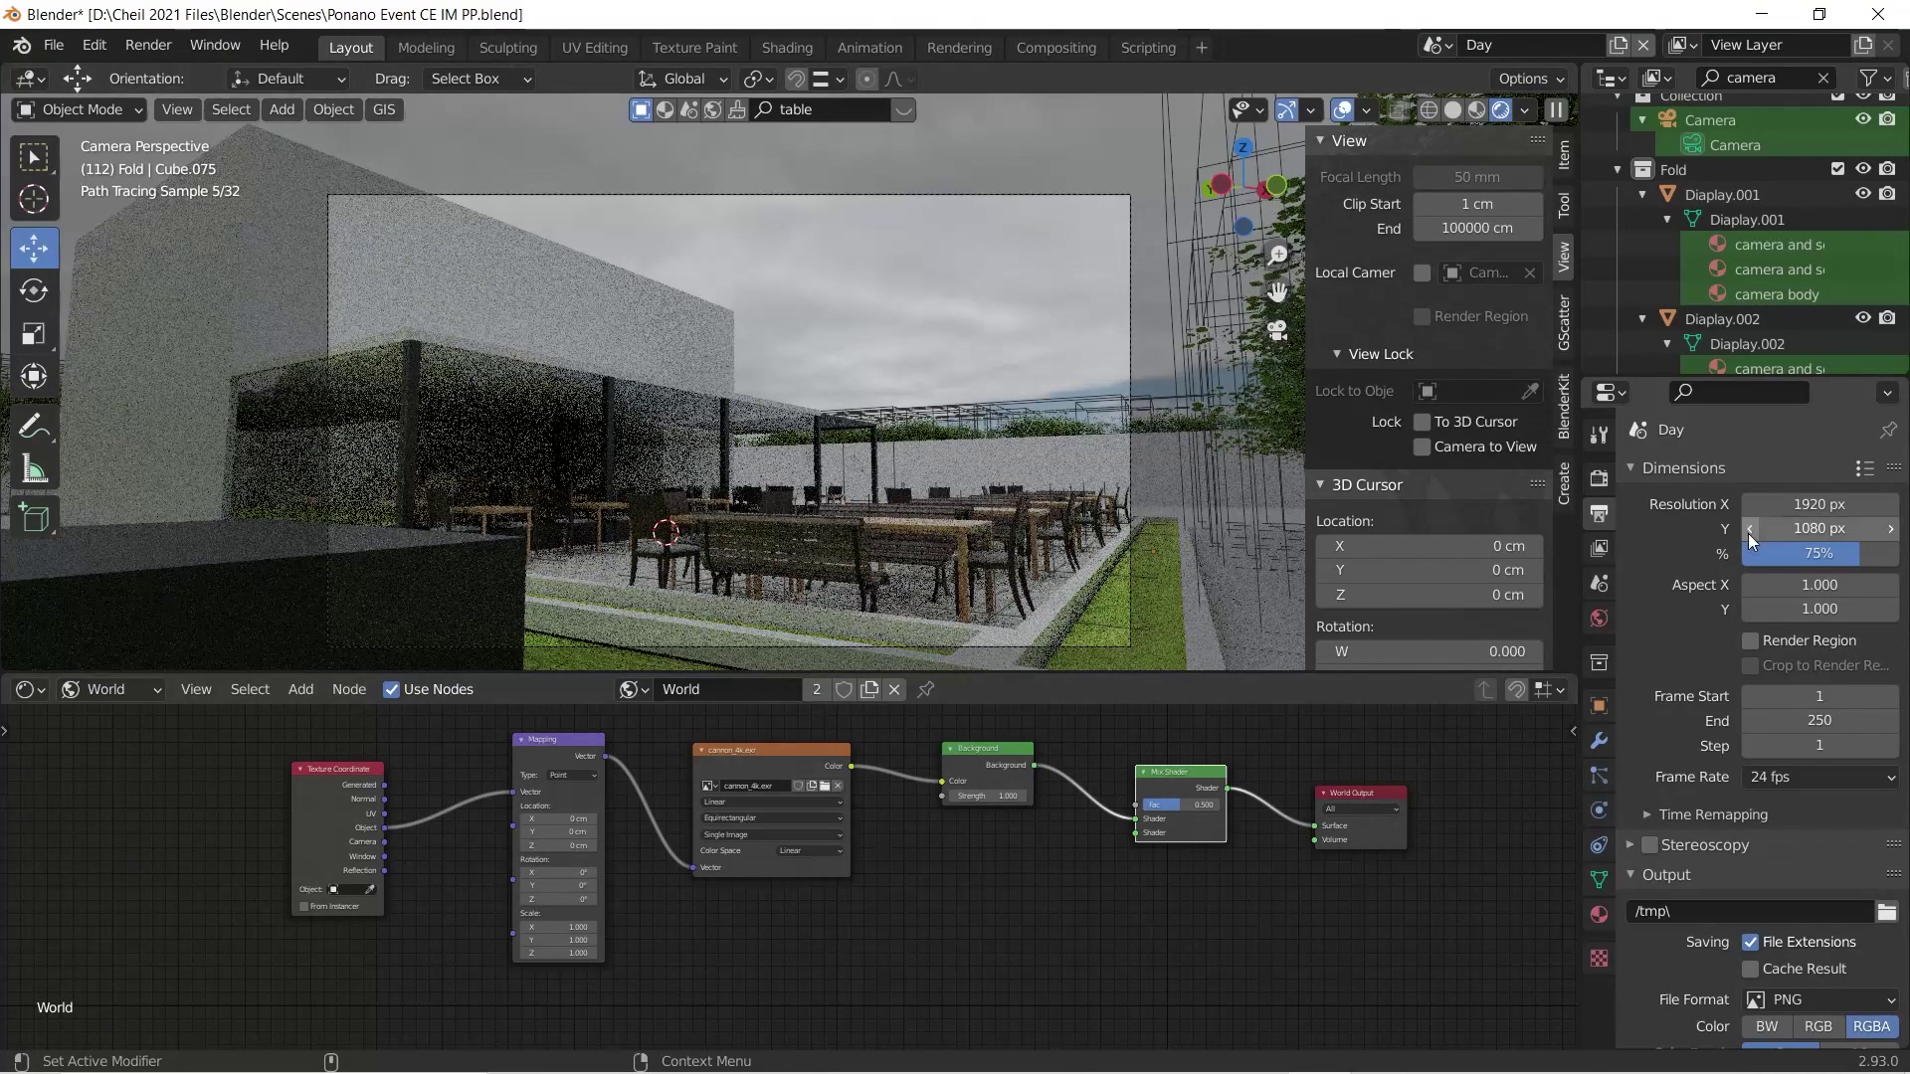
Step: Set the render engine to Eevee in Render Properties
left_click(1596, 486)
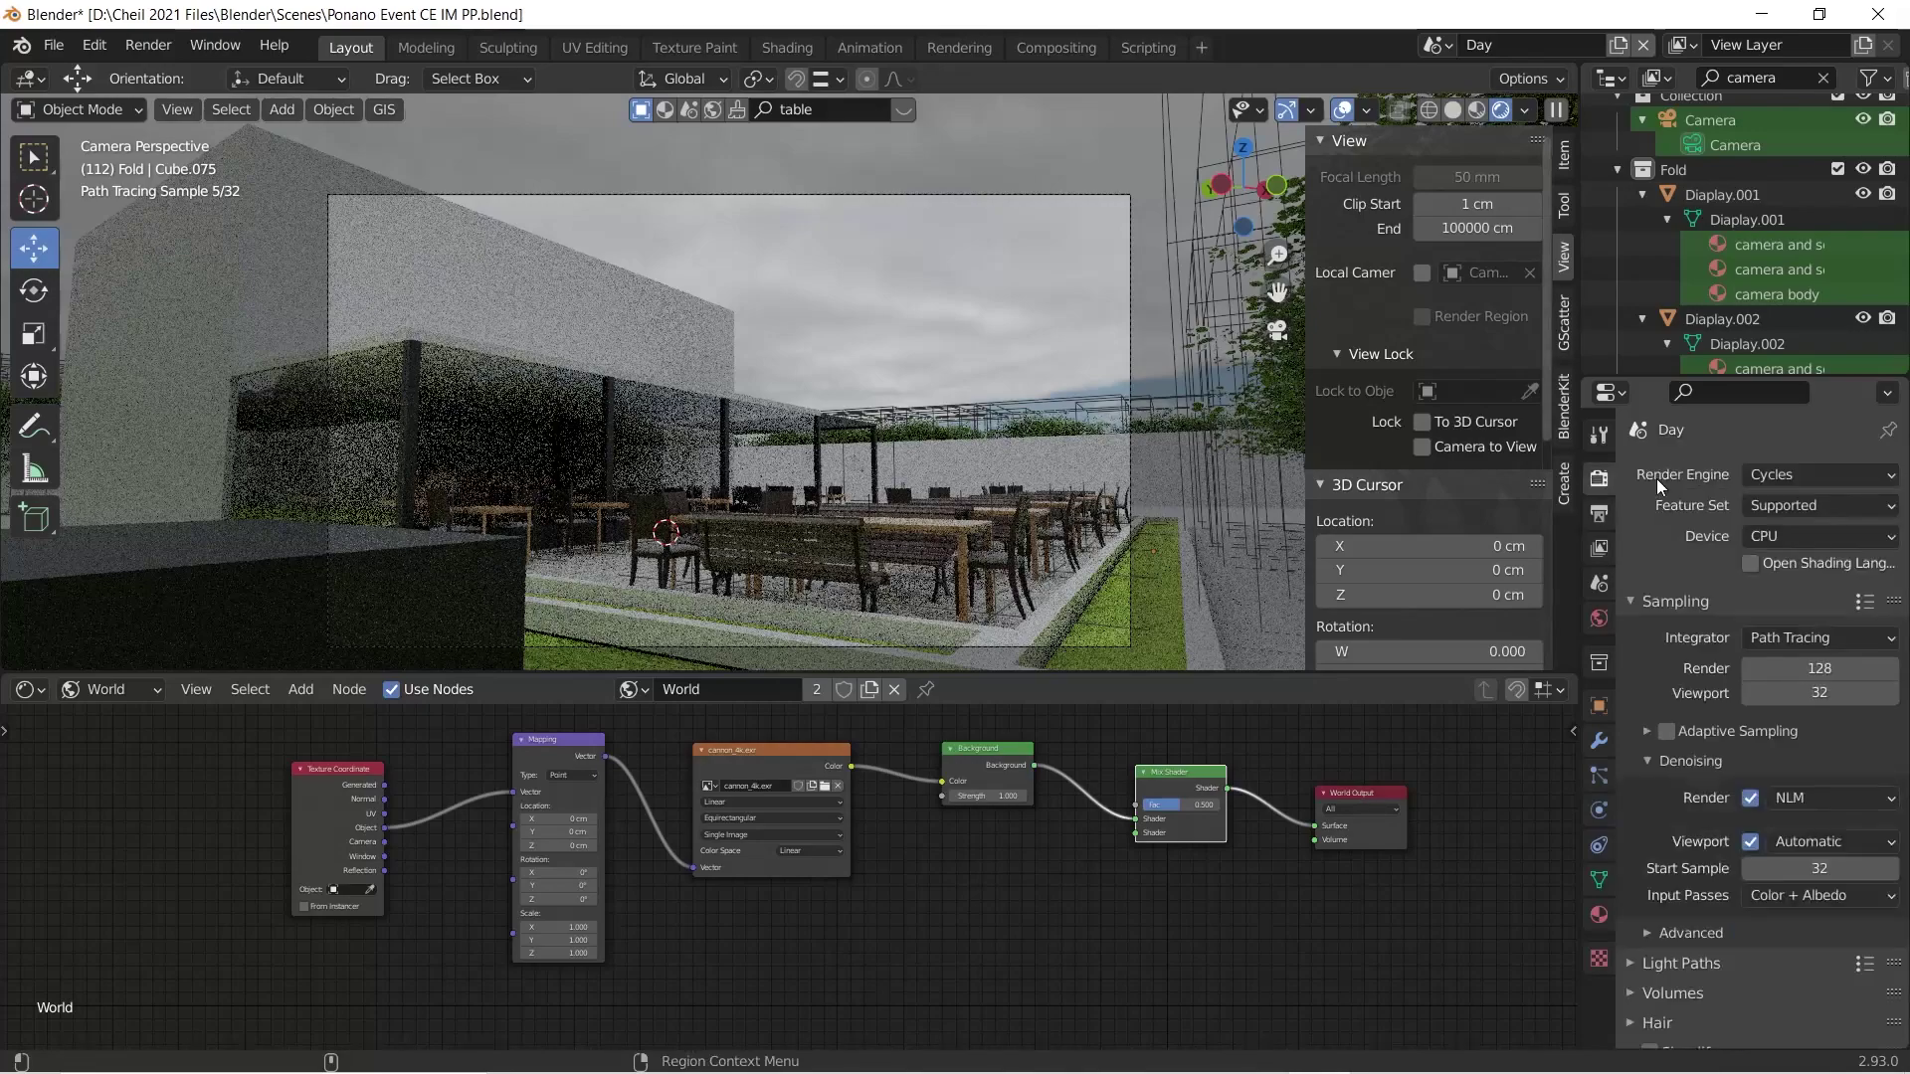
left_click(1818, 477)
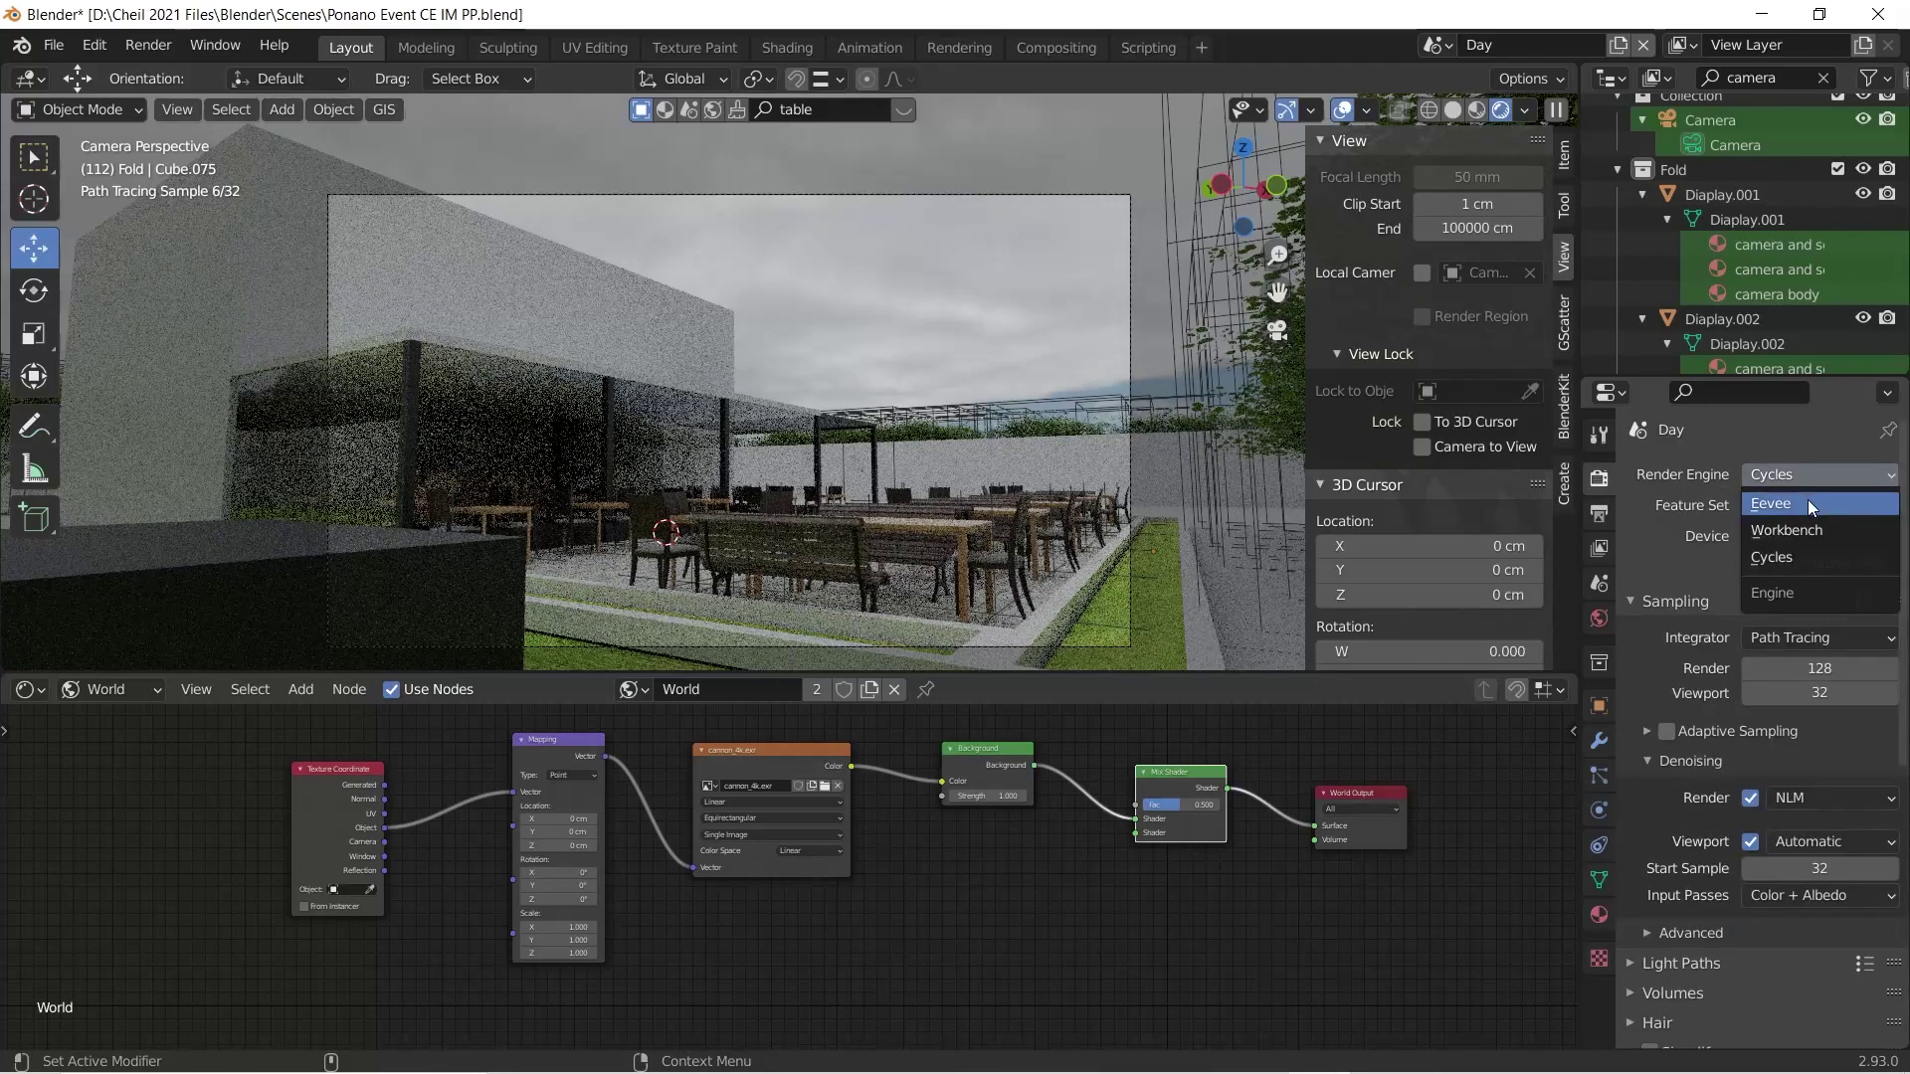
key("Return")
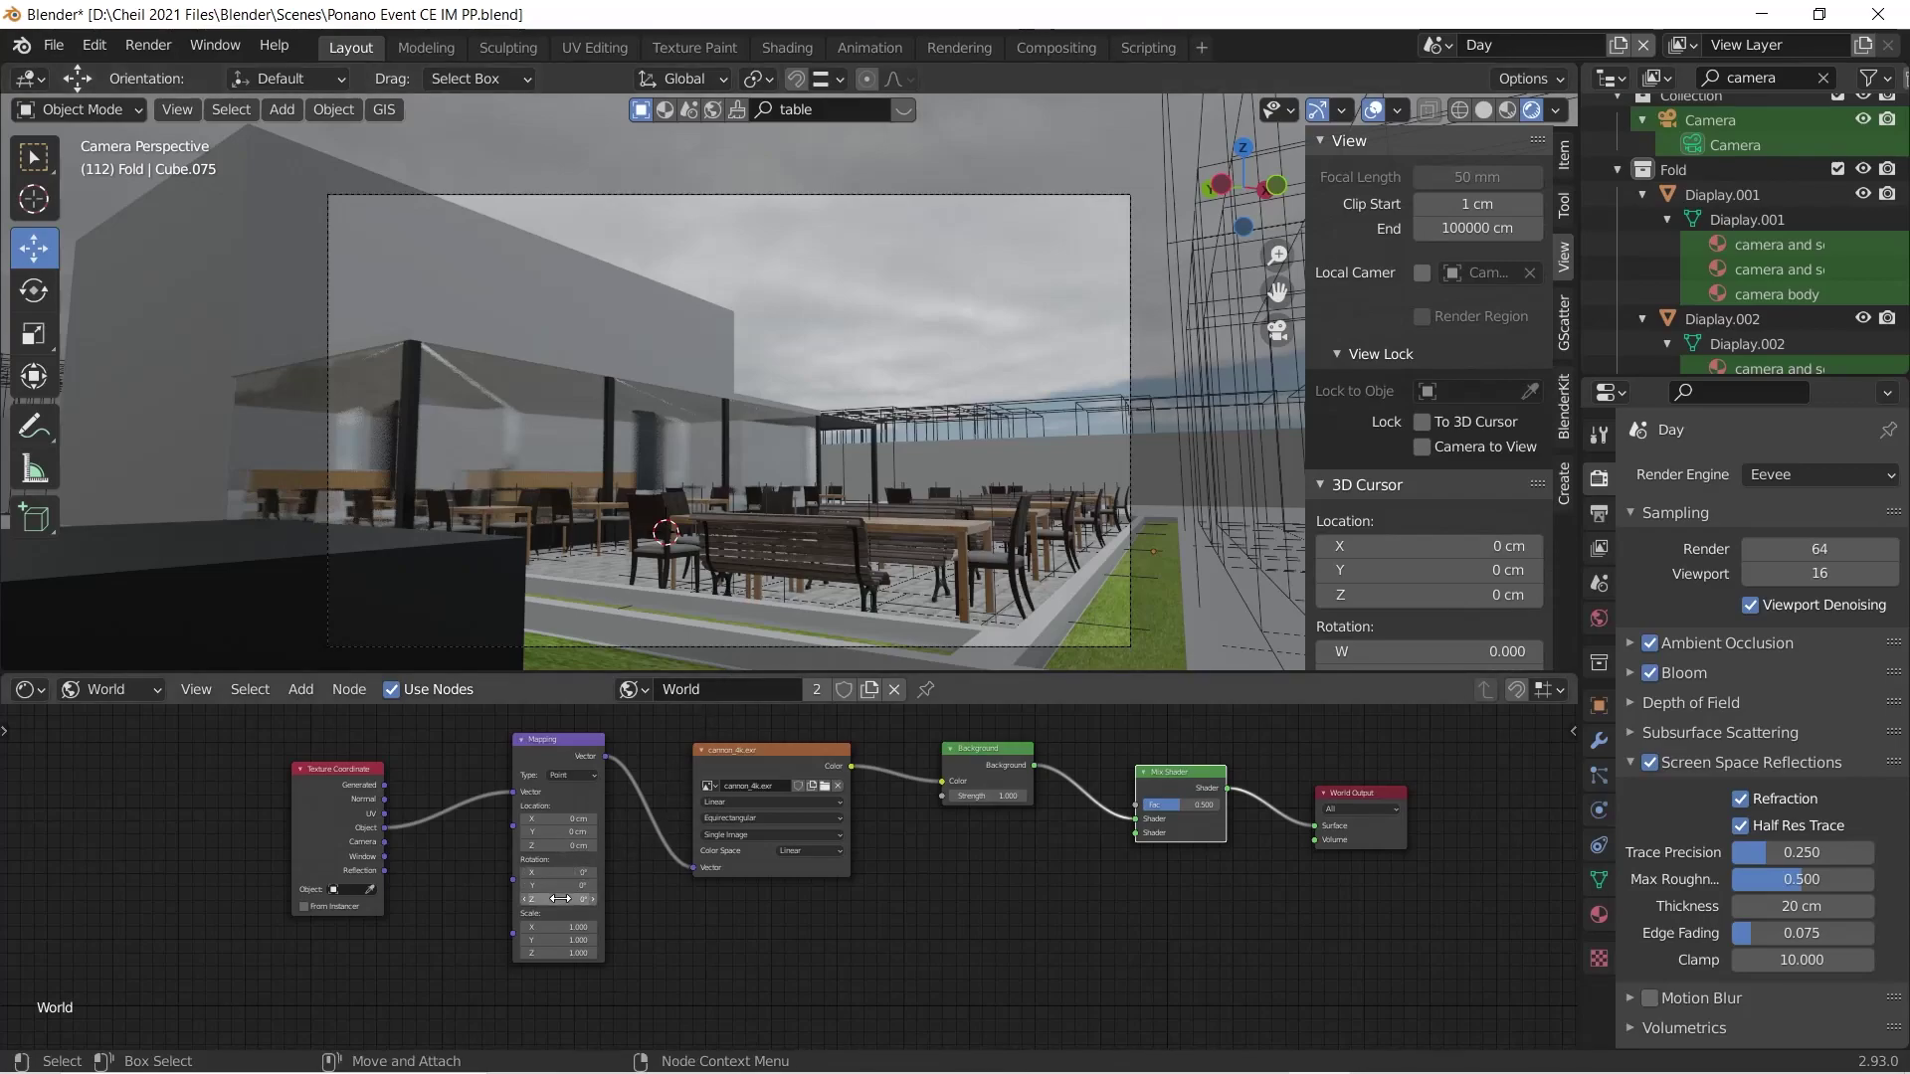
Step: Drag the Mapping Rotation Z value back and forth to test HDRI orientations
left_click_drag(557, 900, 833, 899)
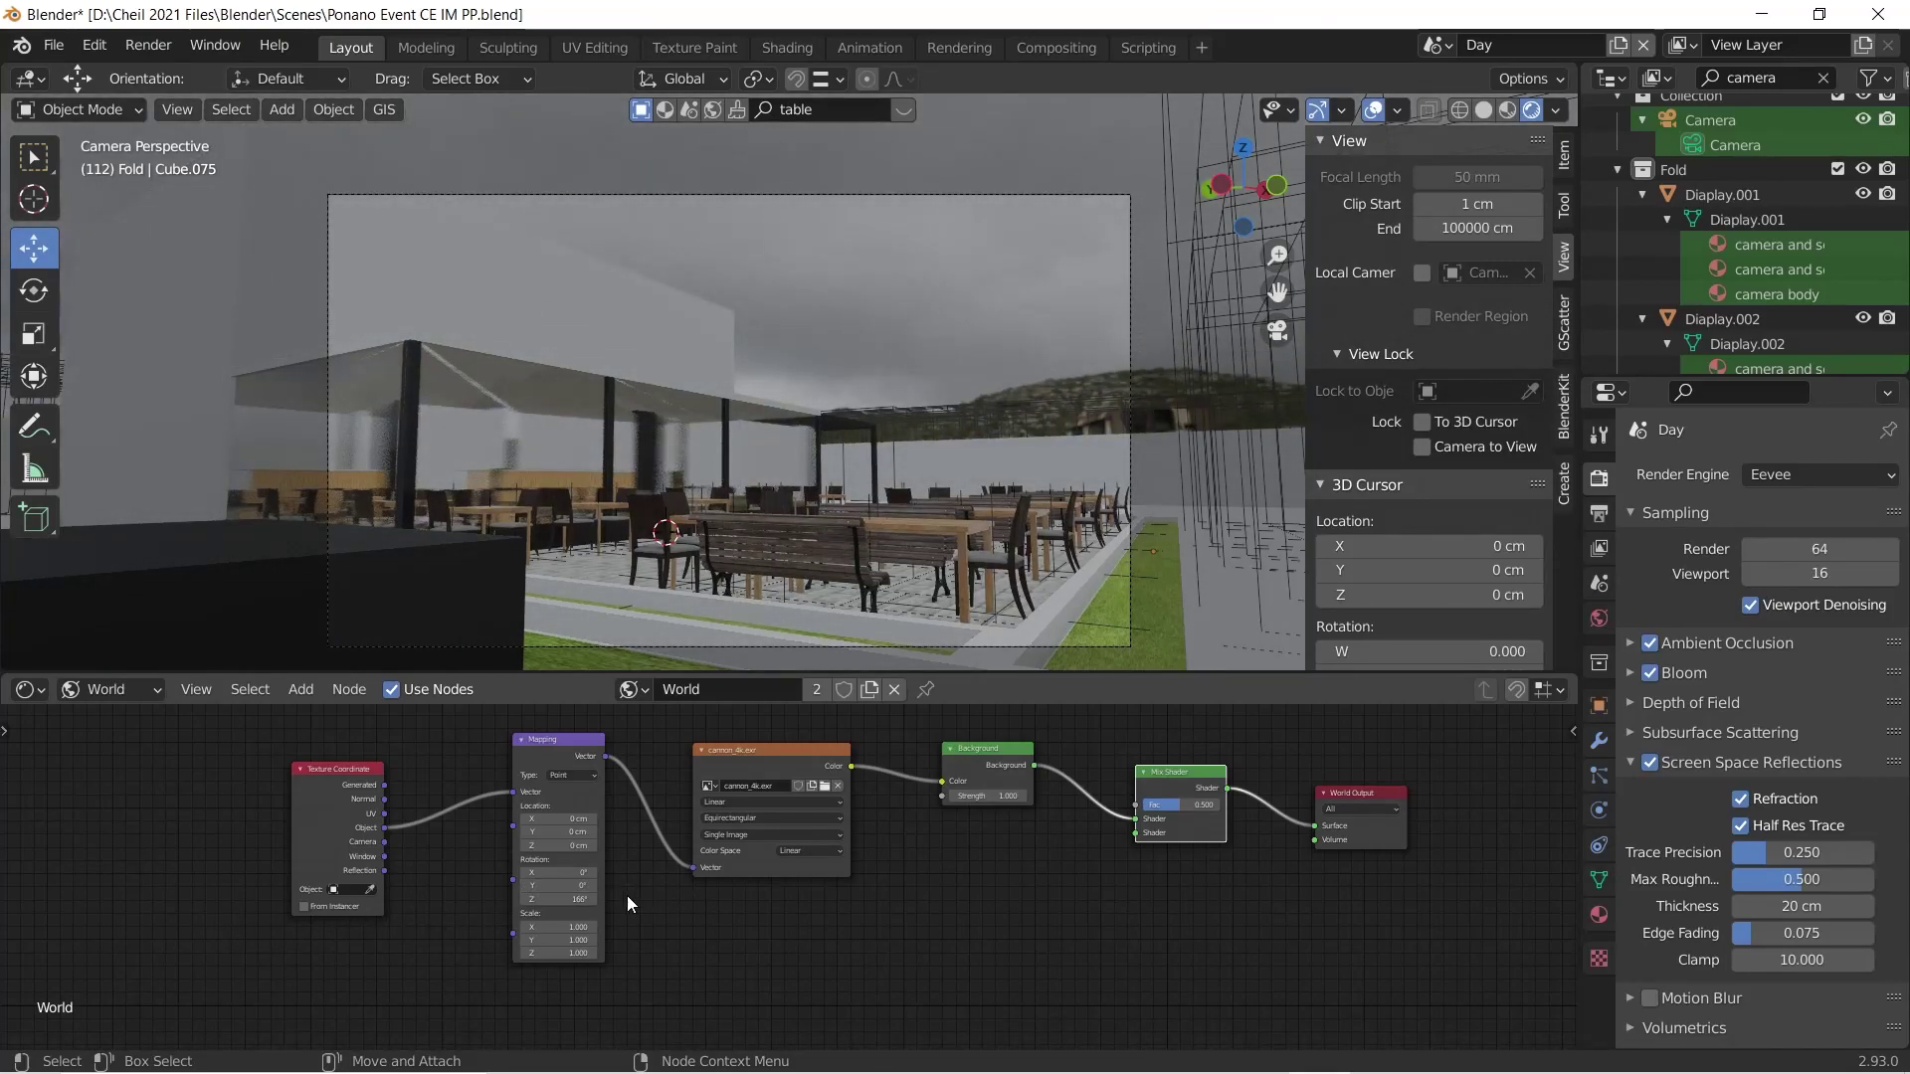
left_click_drag(572, 899, 872, 900)
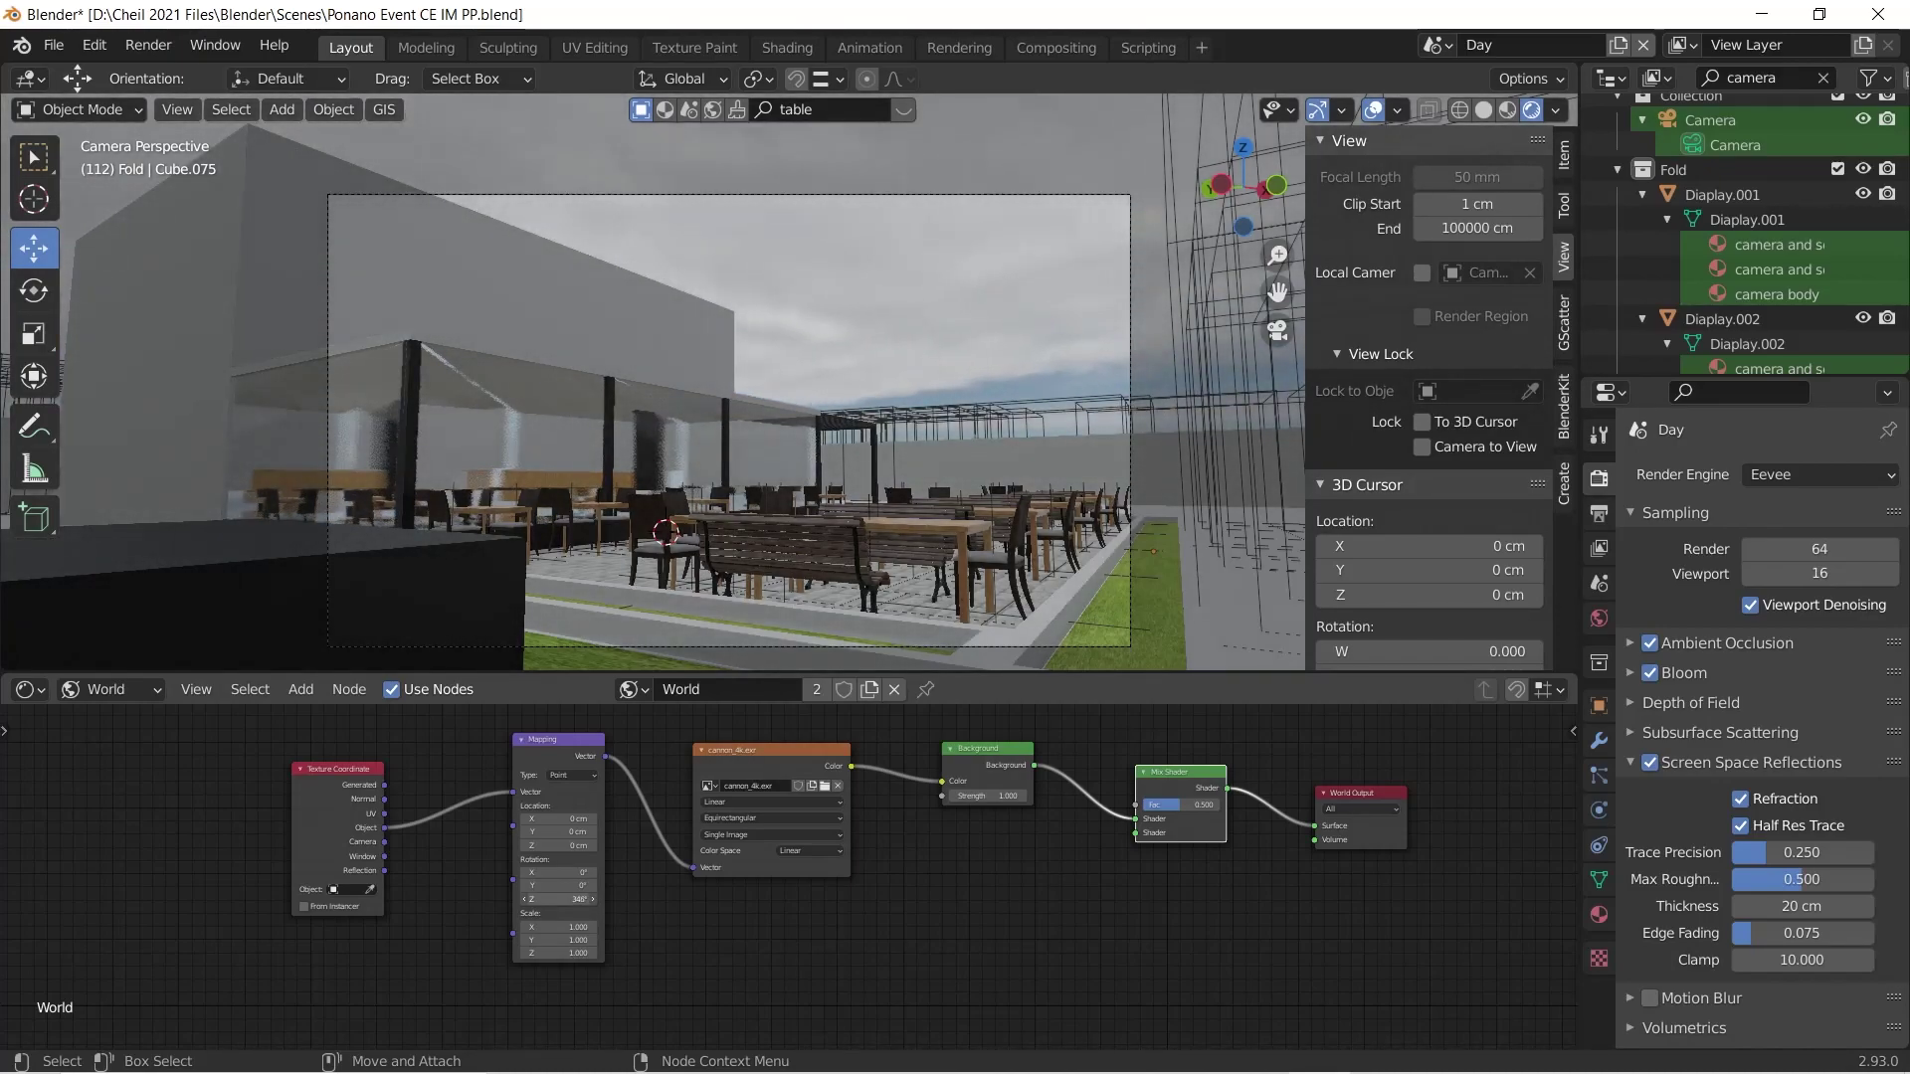
left_click_drag(557, 902, 373, 901)
left_click_drag(557, 899, 712, 899)
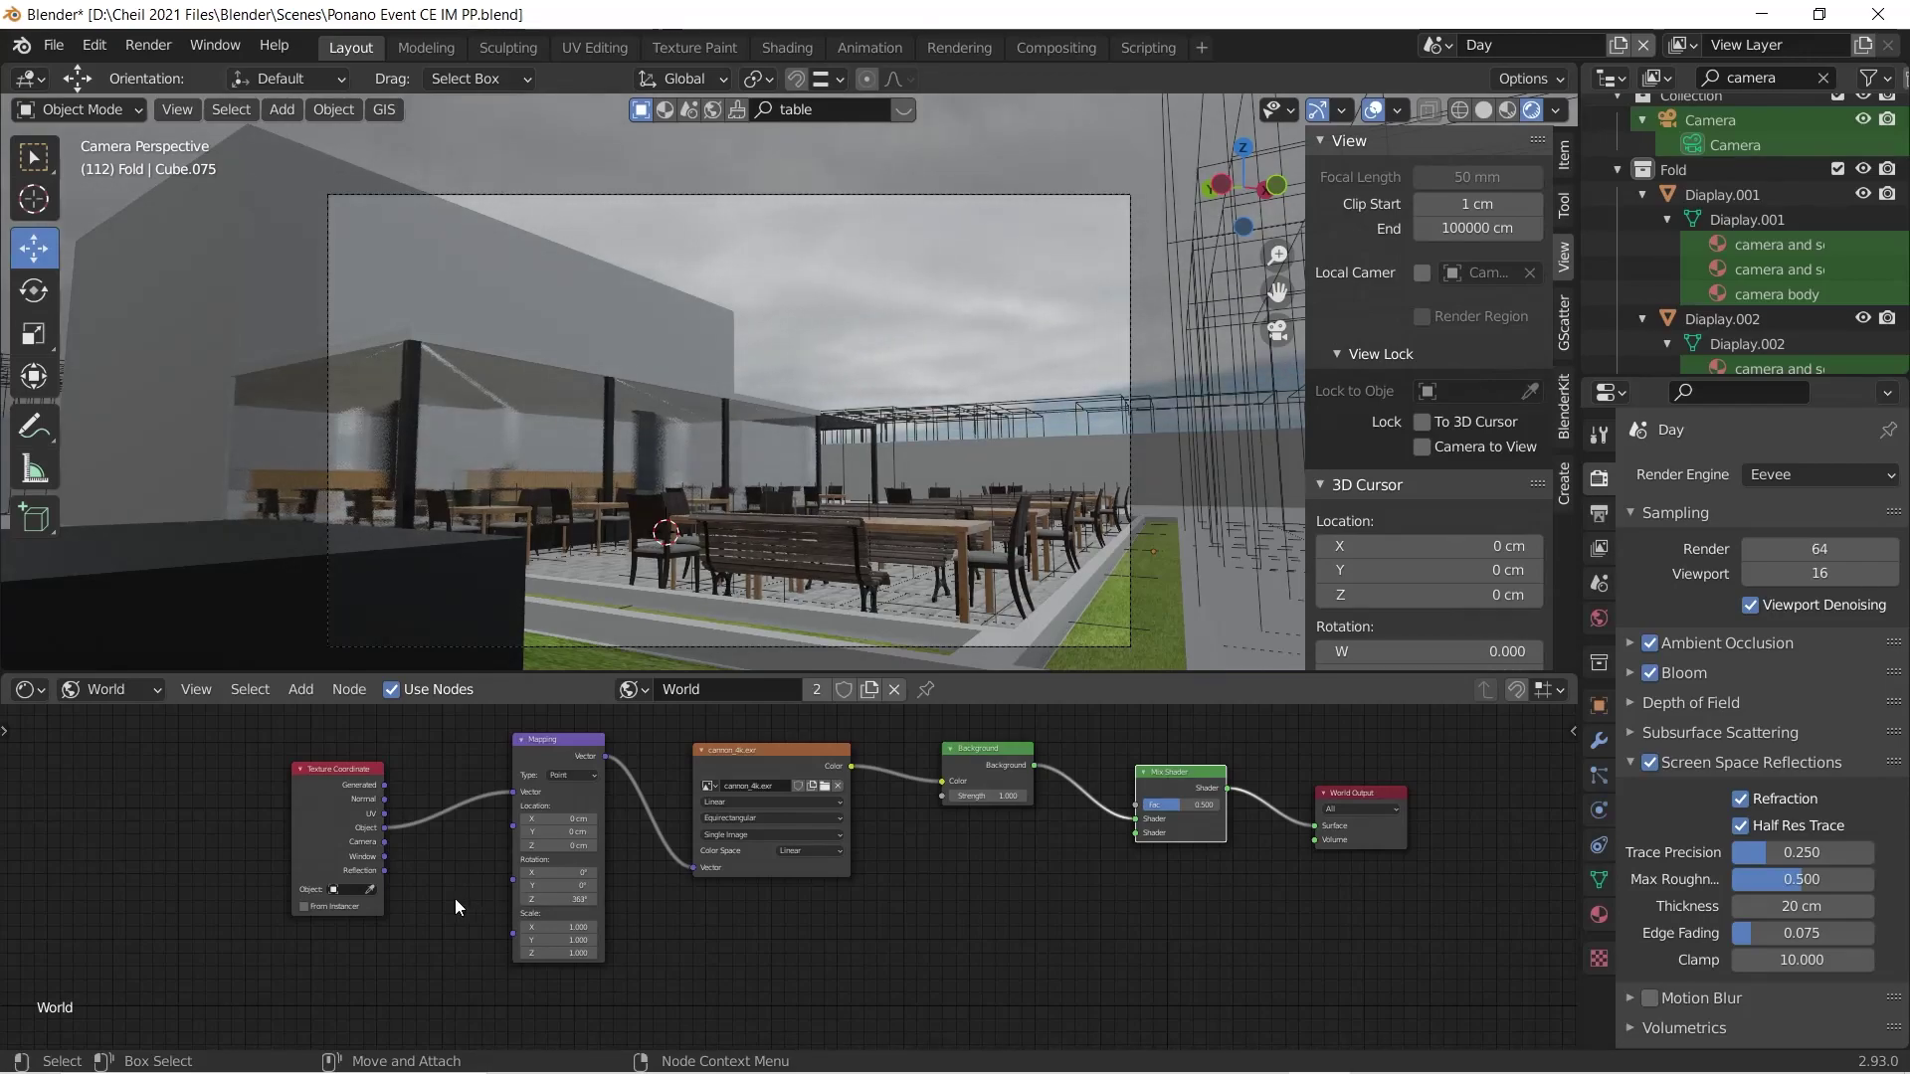
Step: Reset the Mapping node's Z rotation to 0
left_click(584, 899)
type("0")
key("Return")
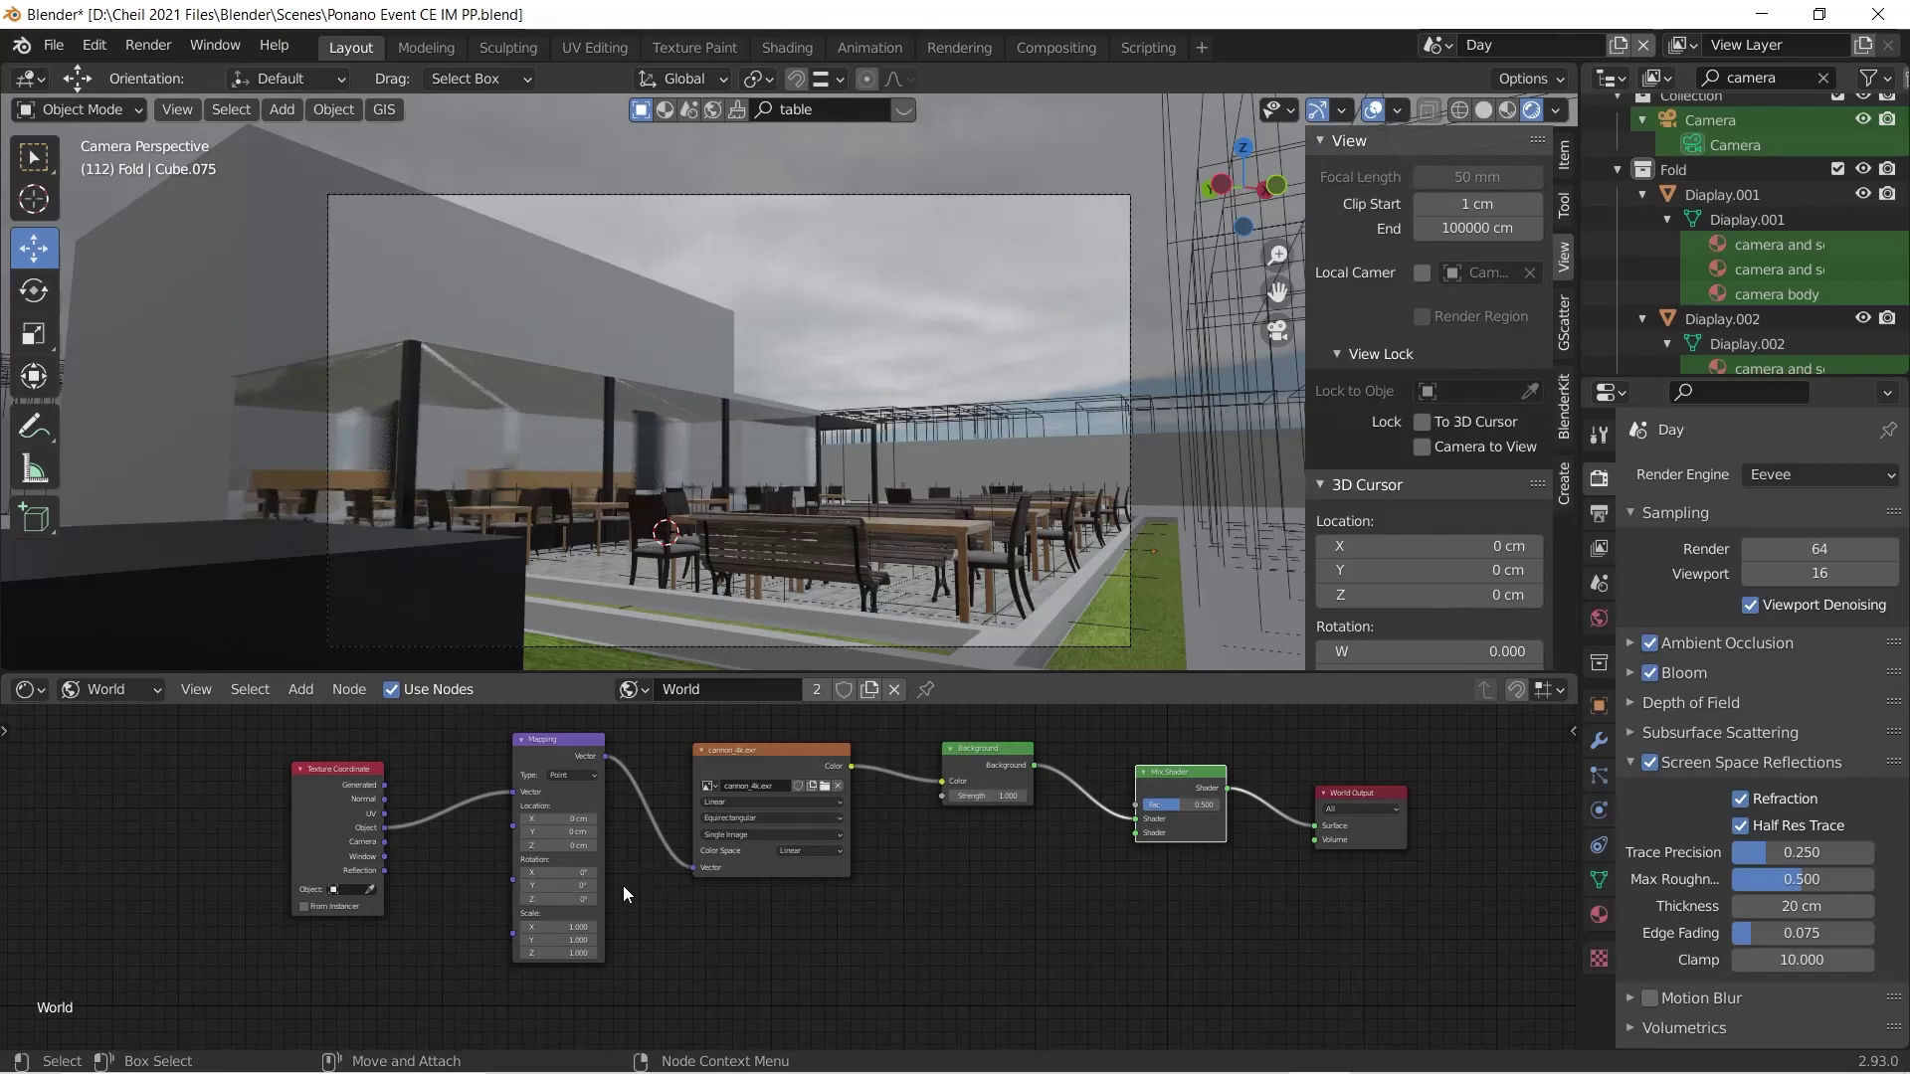
Step: Load oberer_kuhberg_2k.exr as the world image and rotate it about 42 degrees on Z
left_click(825, 787)
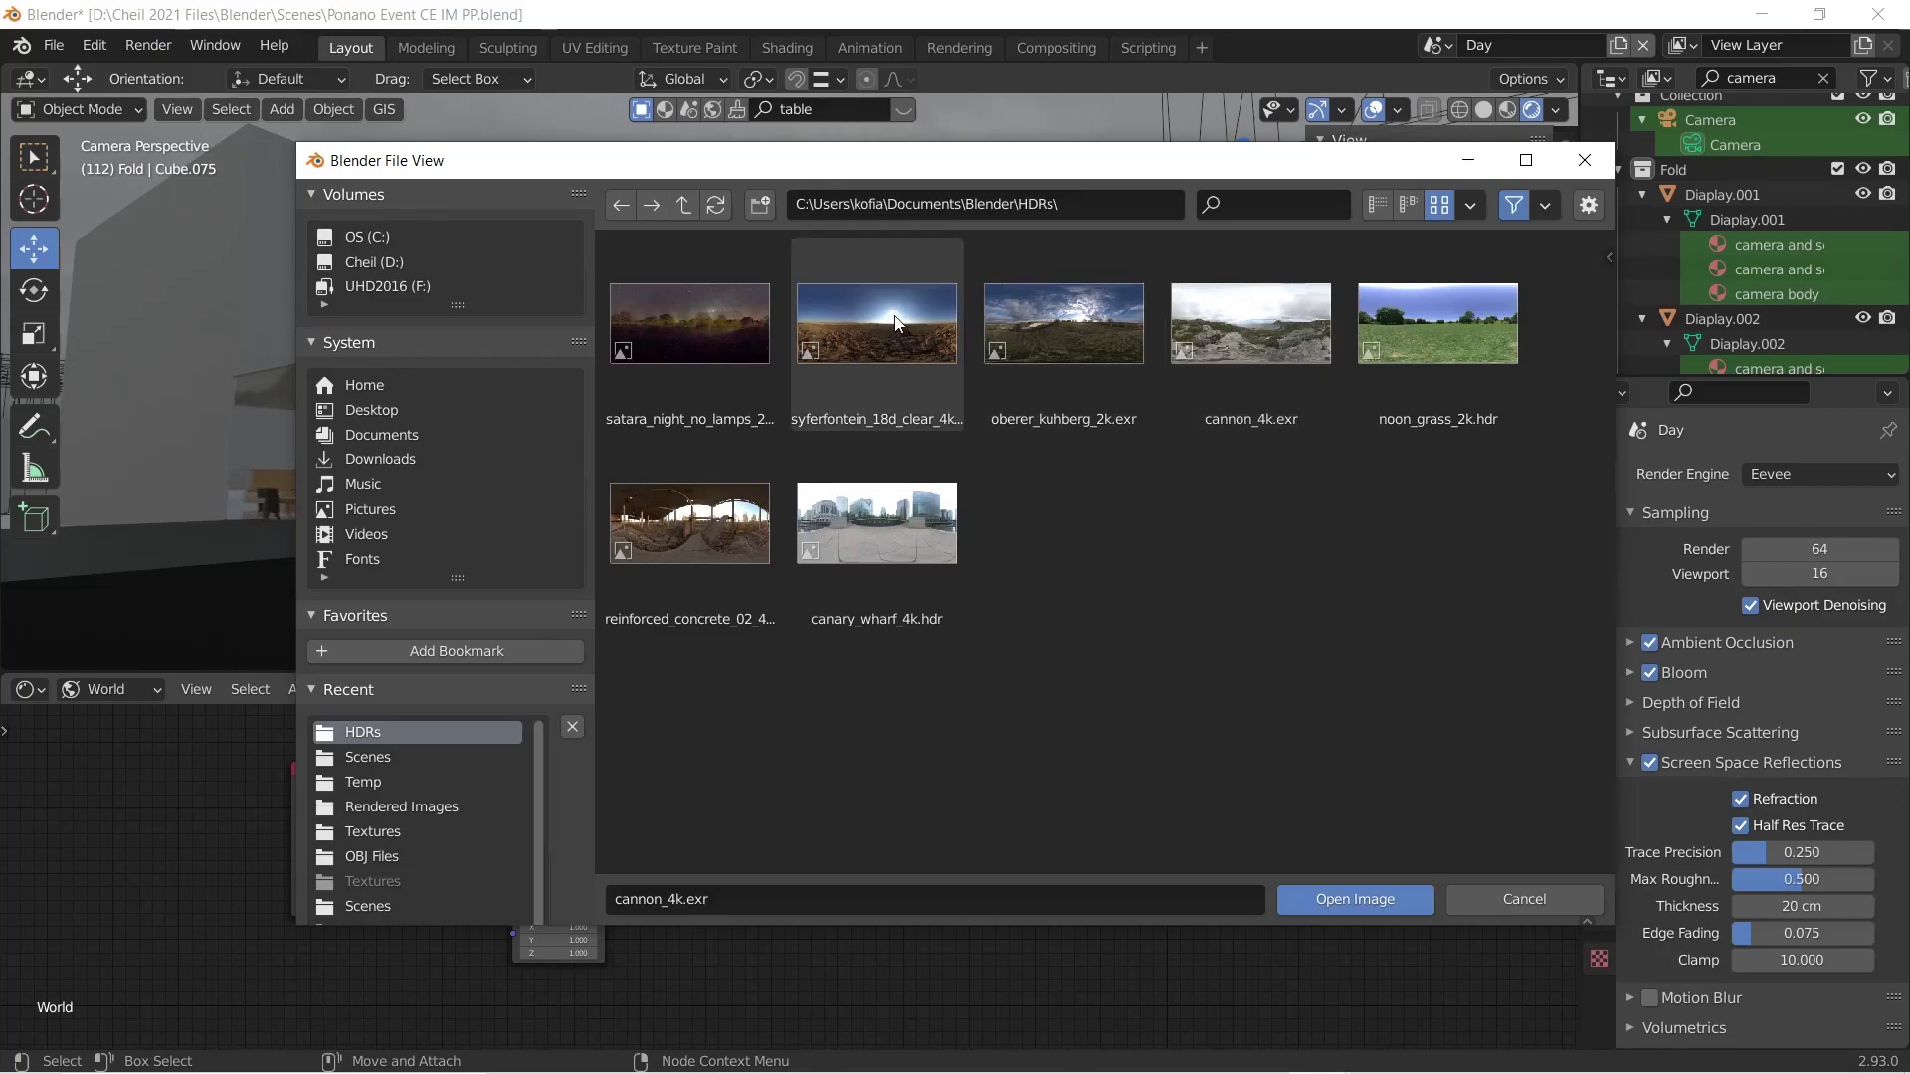
double_click(1060, 322)
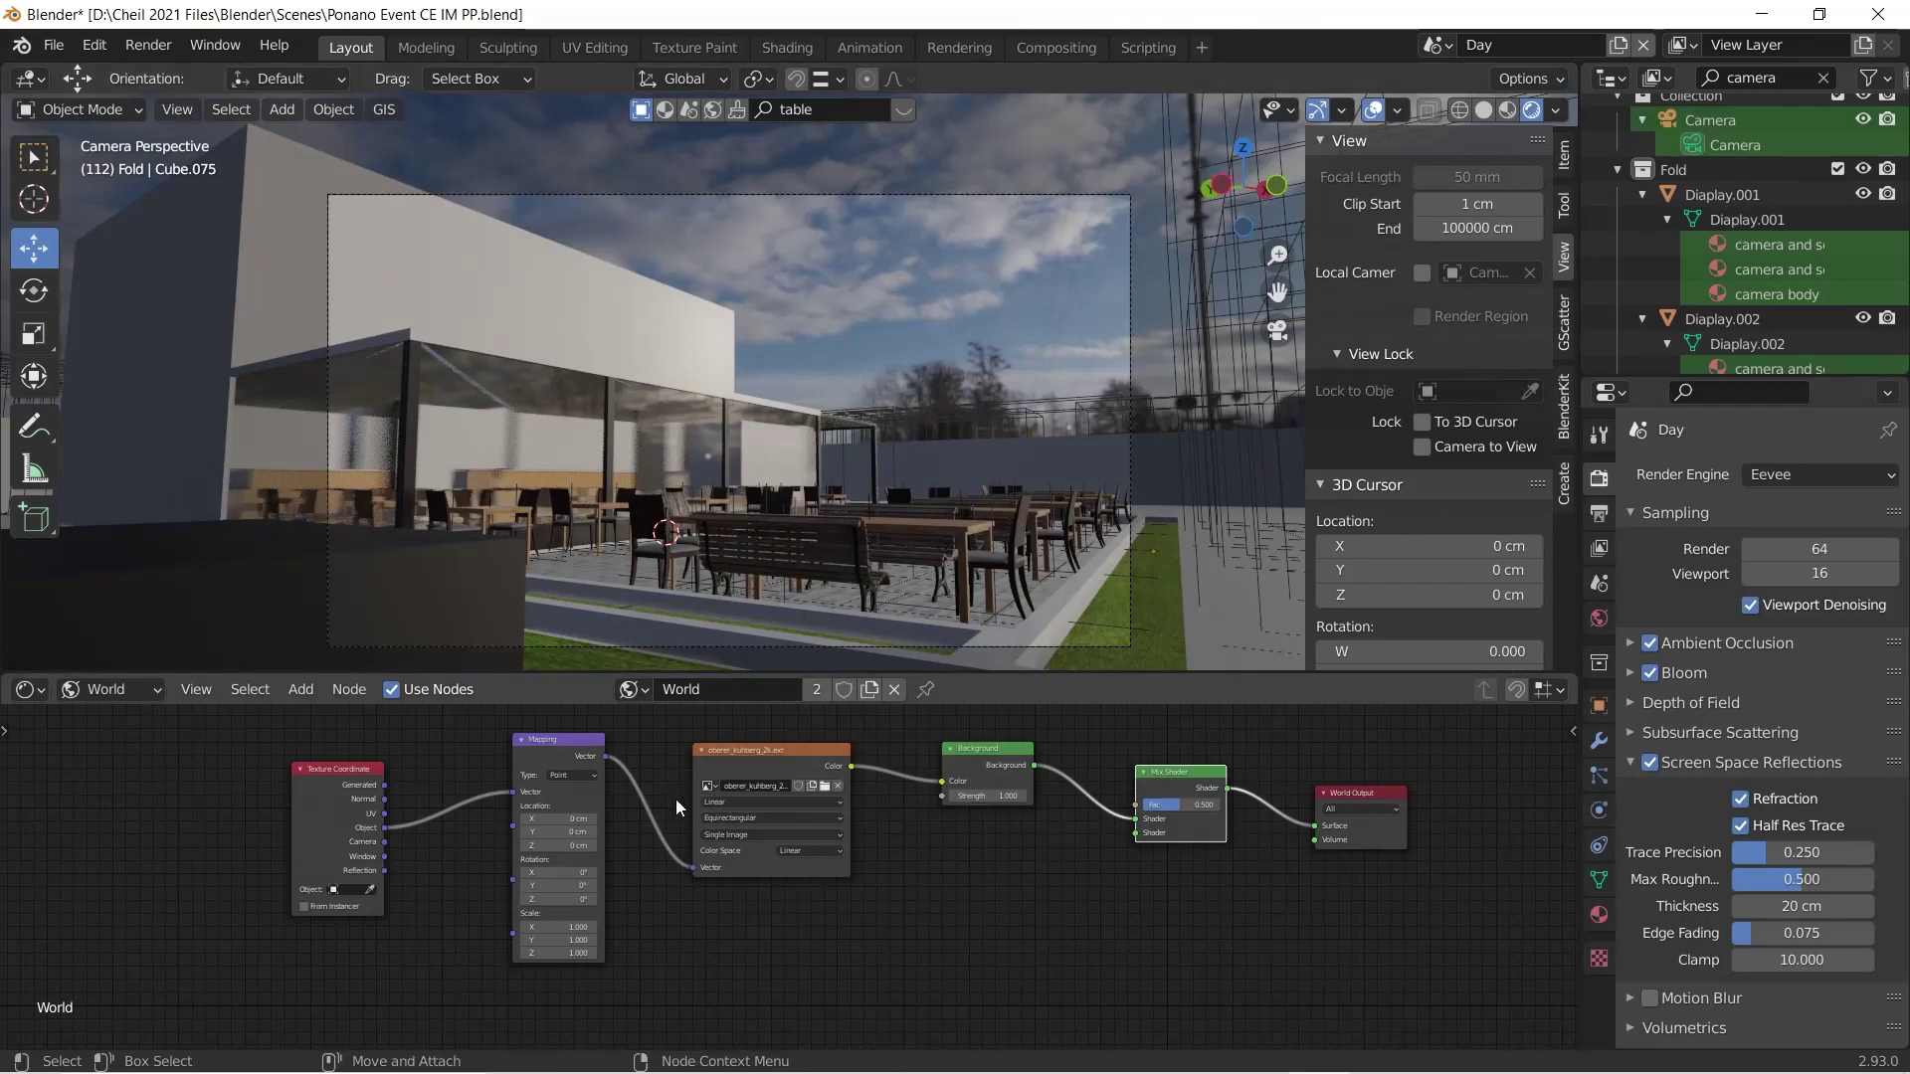
left_click_drag(557, 899, 1058, 900)
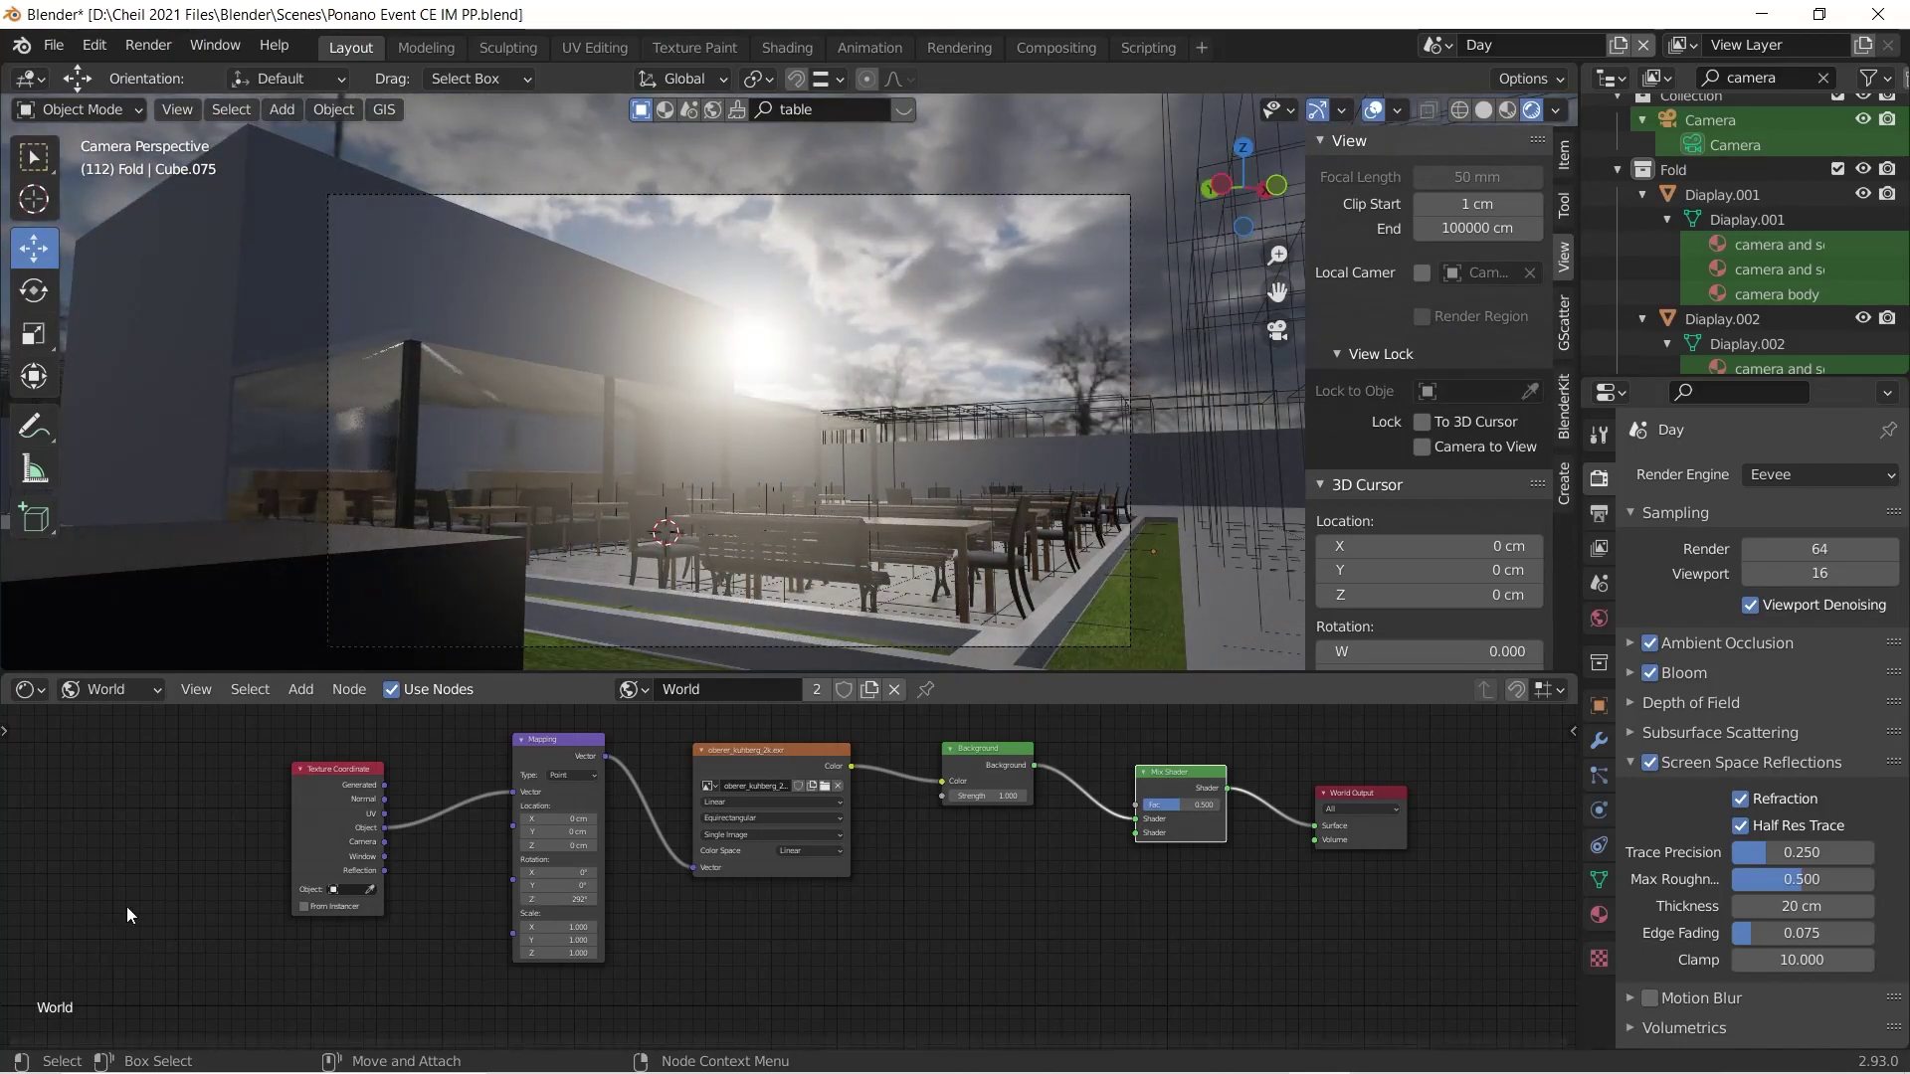
Step: Choose Cycles from the Render Engine dropdown in Render Properties
left_click(1891, 476)
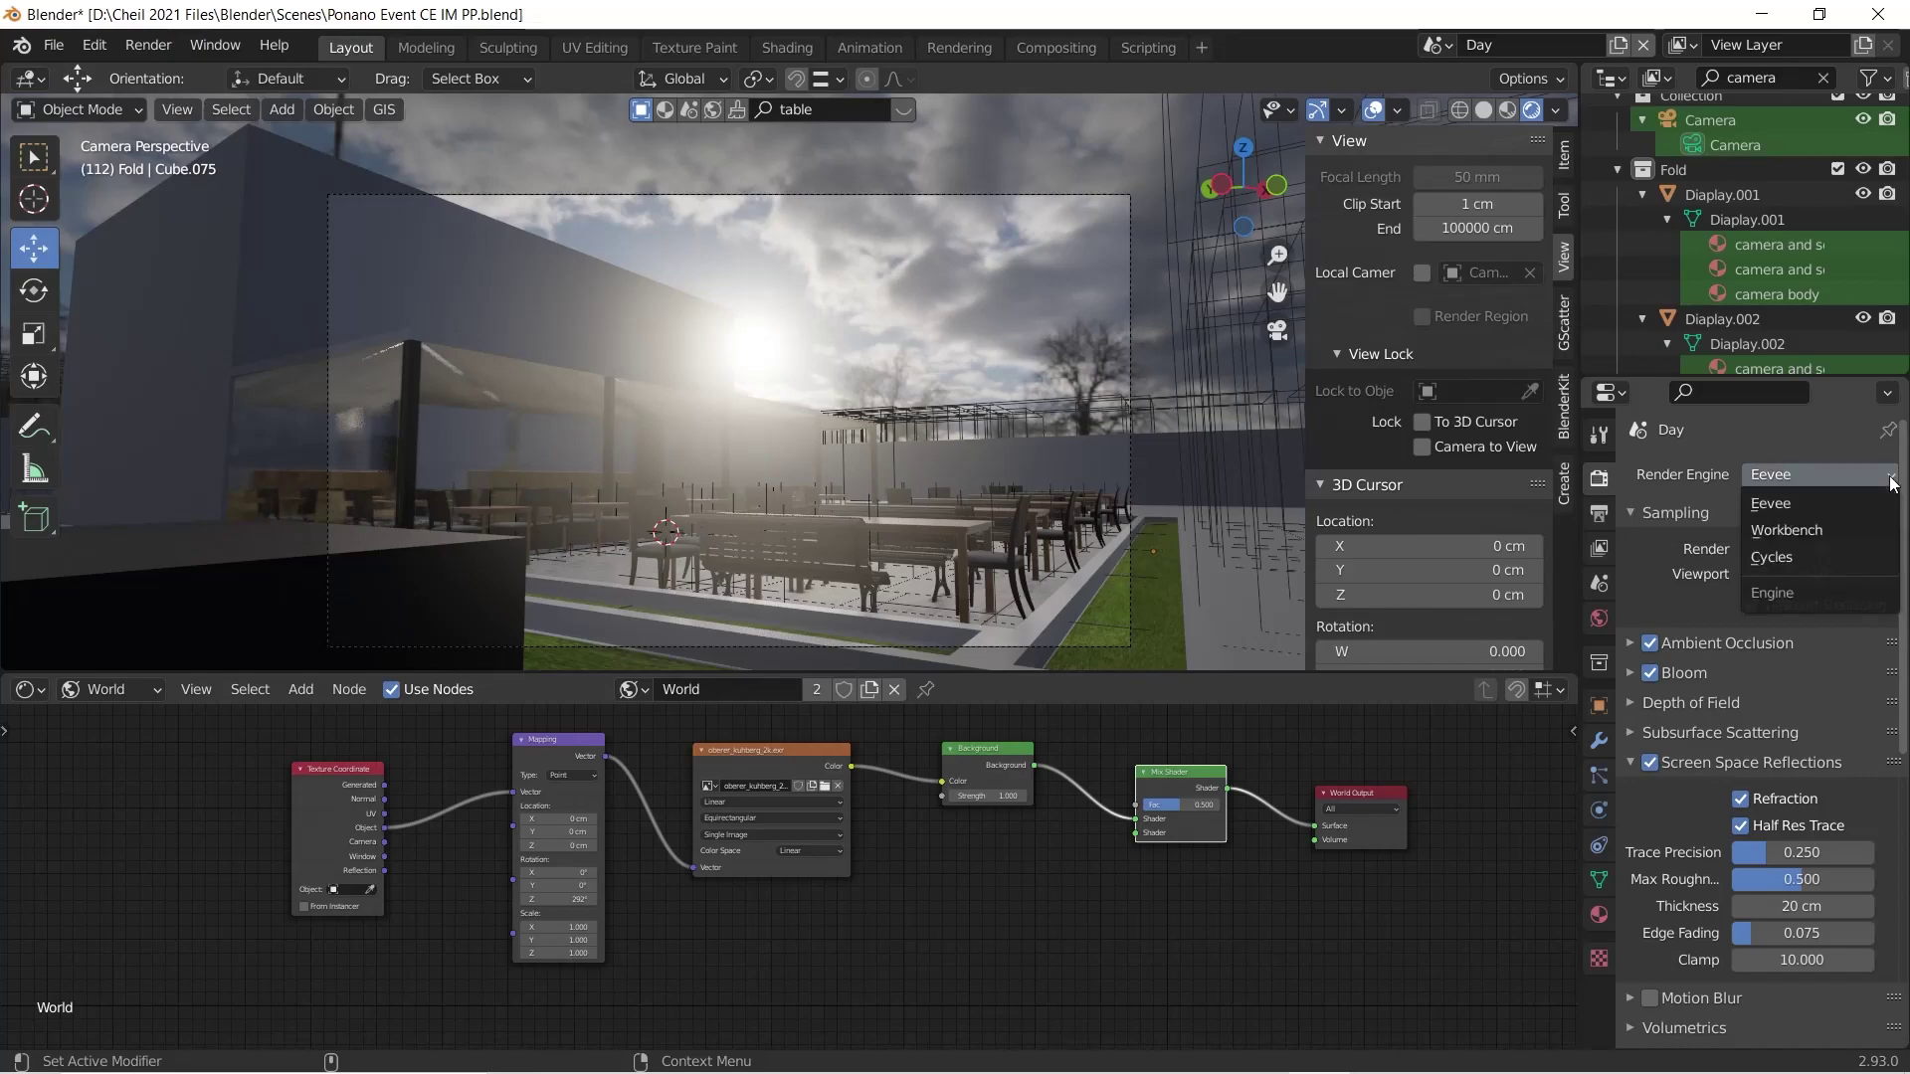
left_click(1791, 557)
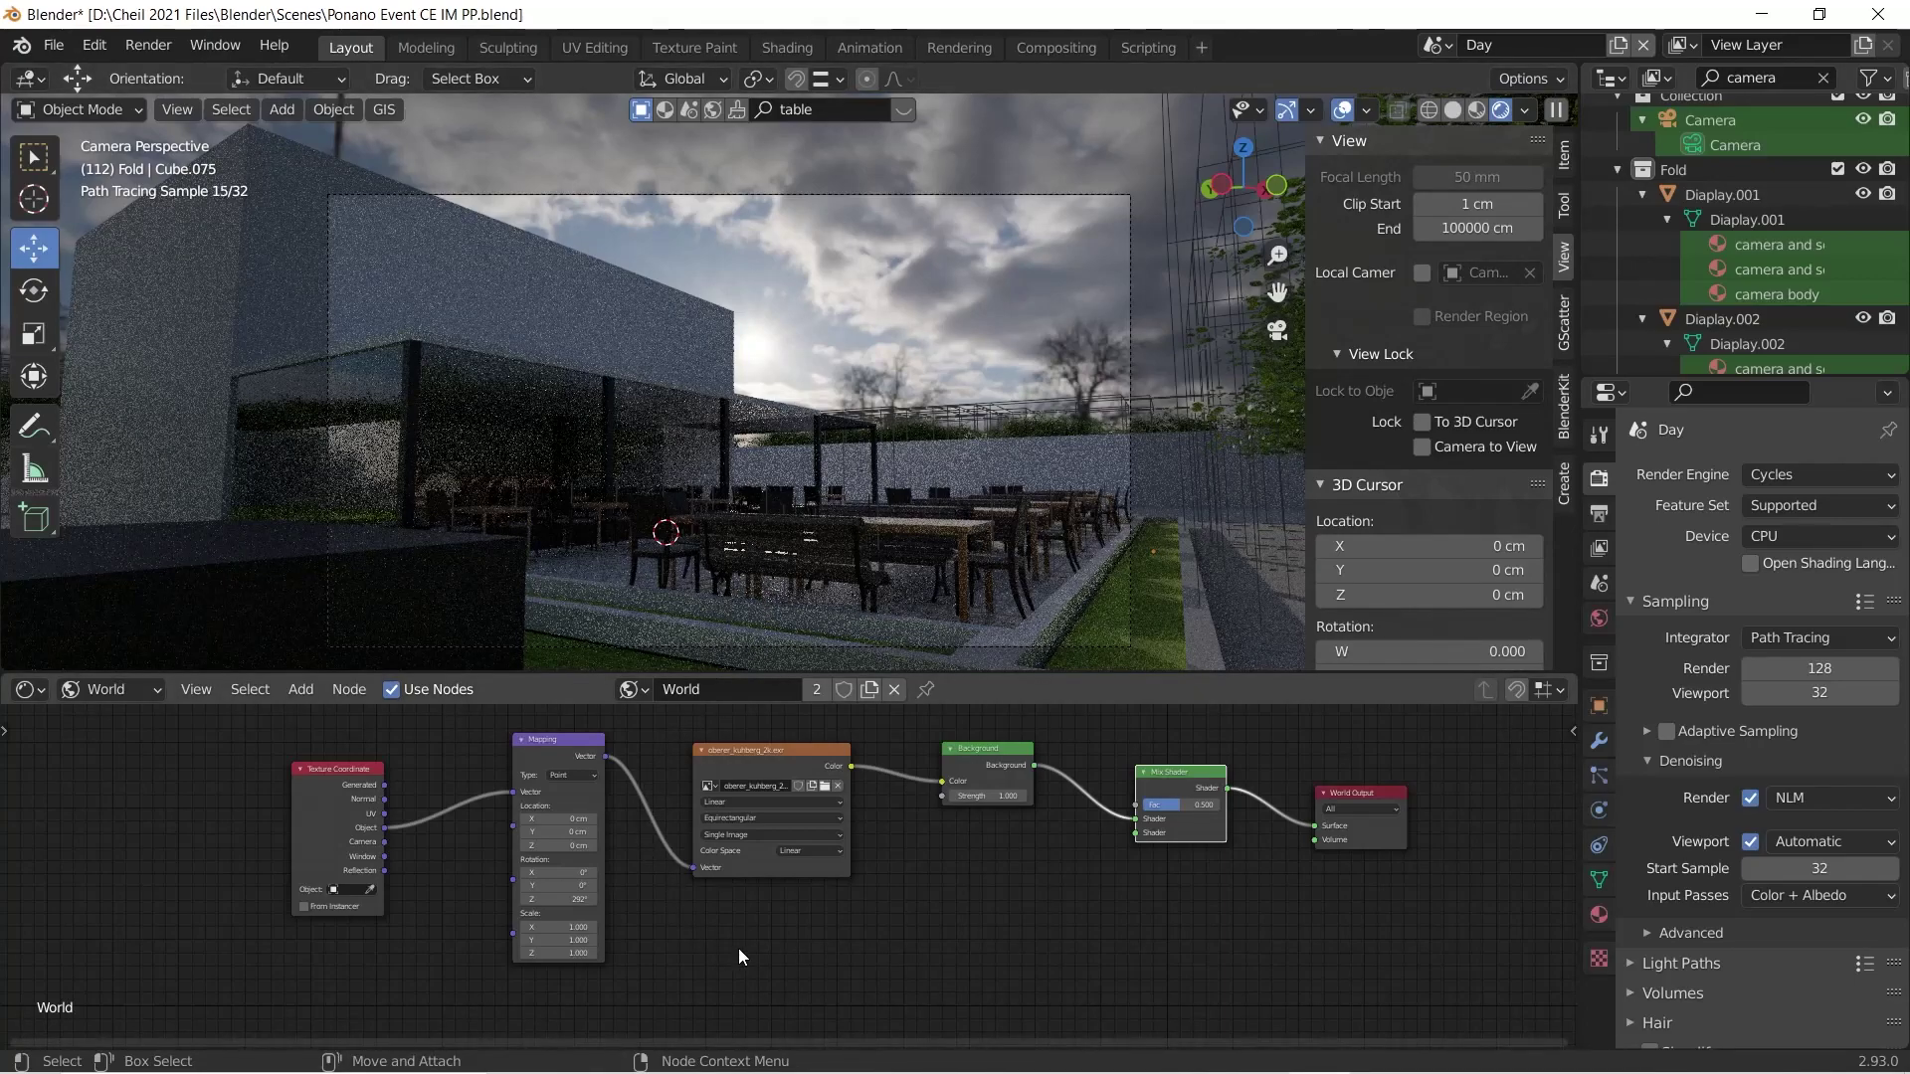
Step: Add a Sky Texture node and place it just below the Environment Texture node
key("shift+a")
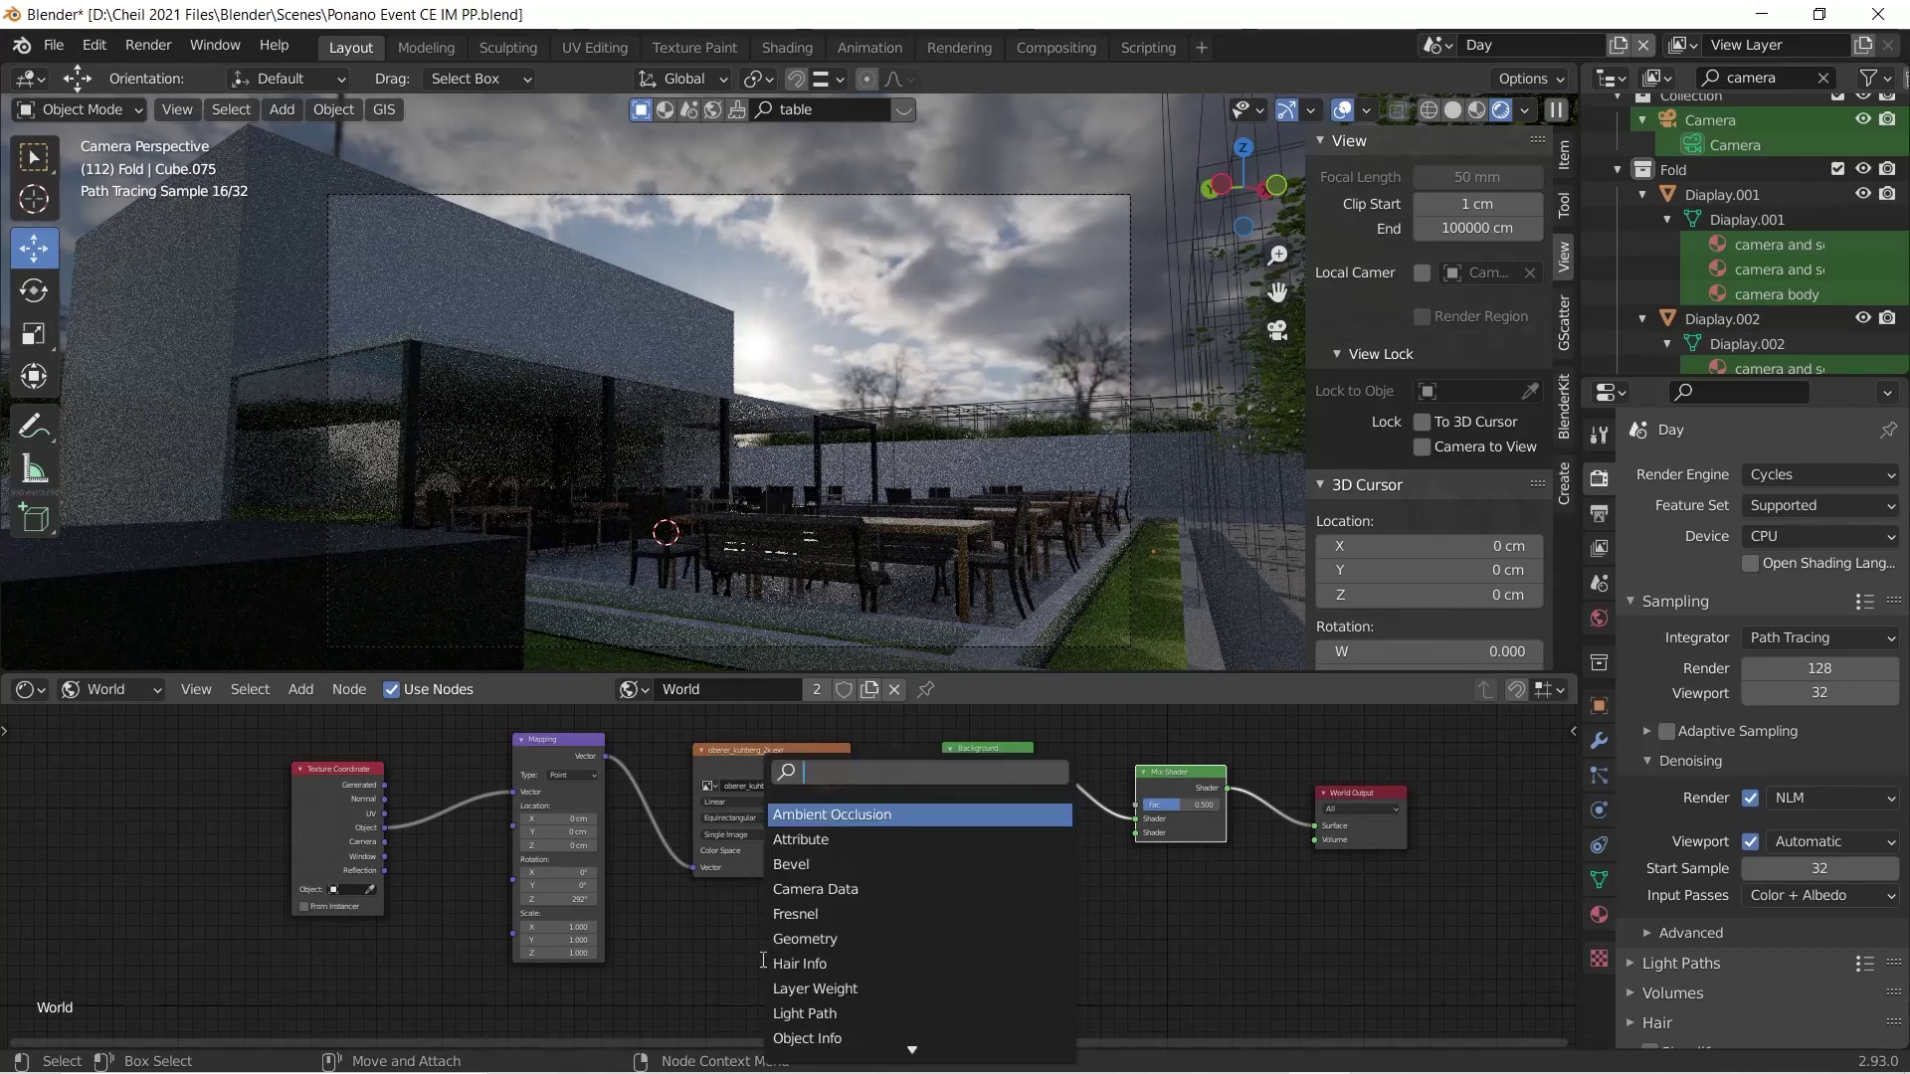
type("sky")
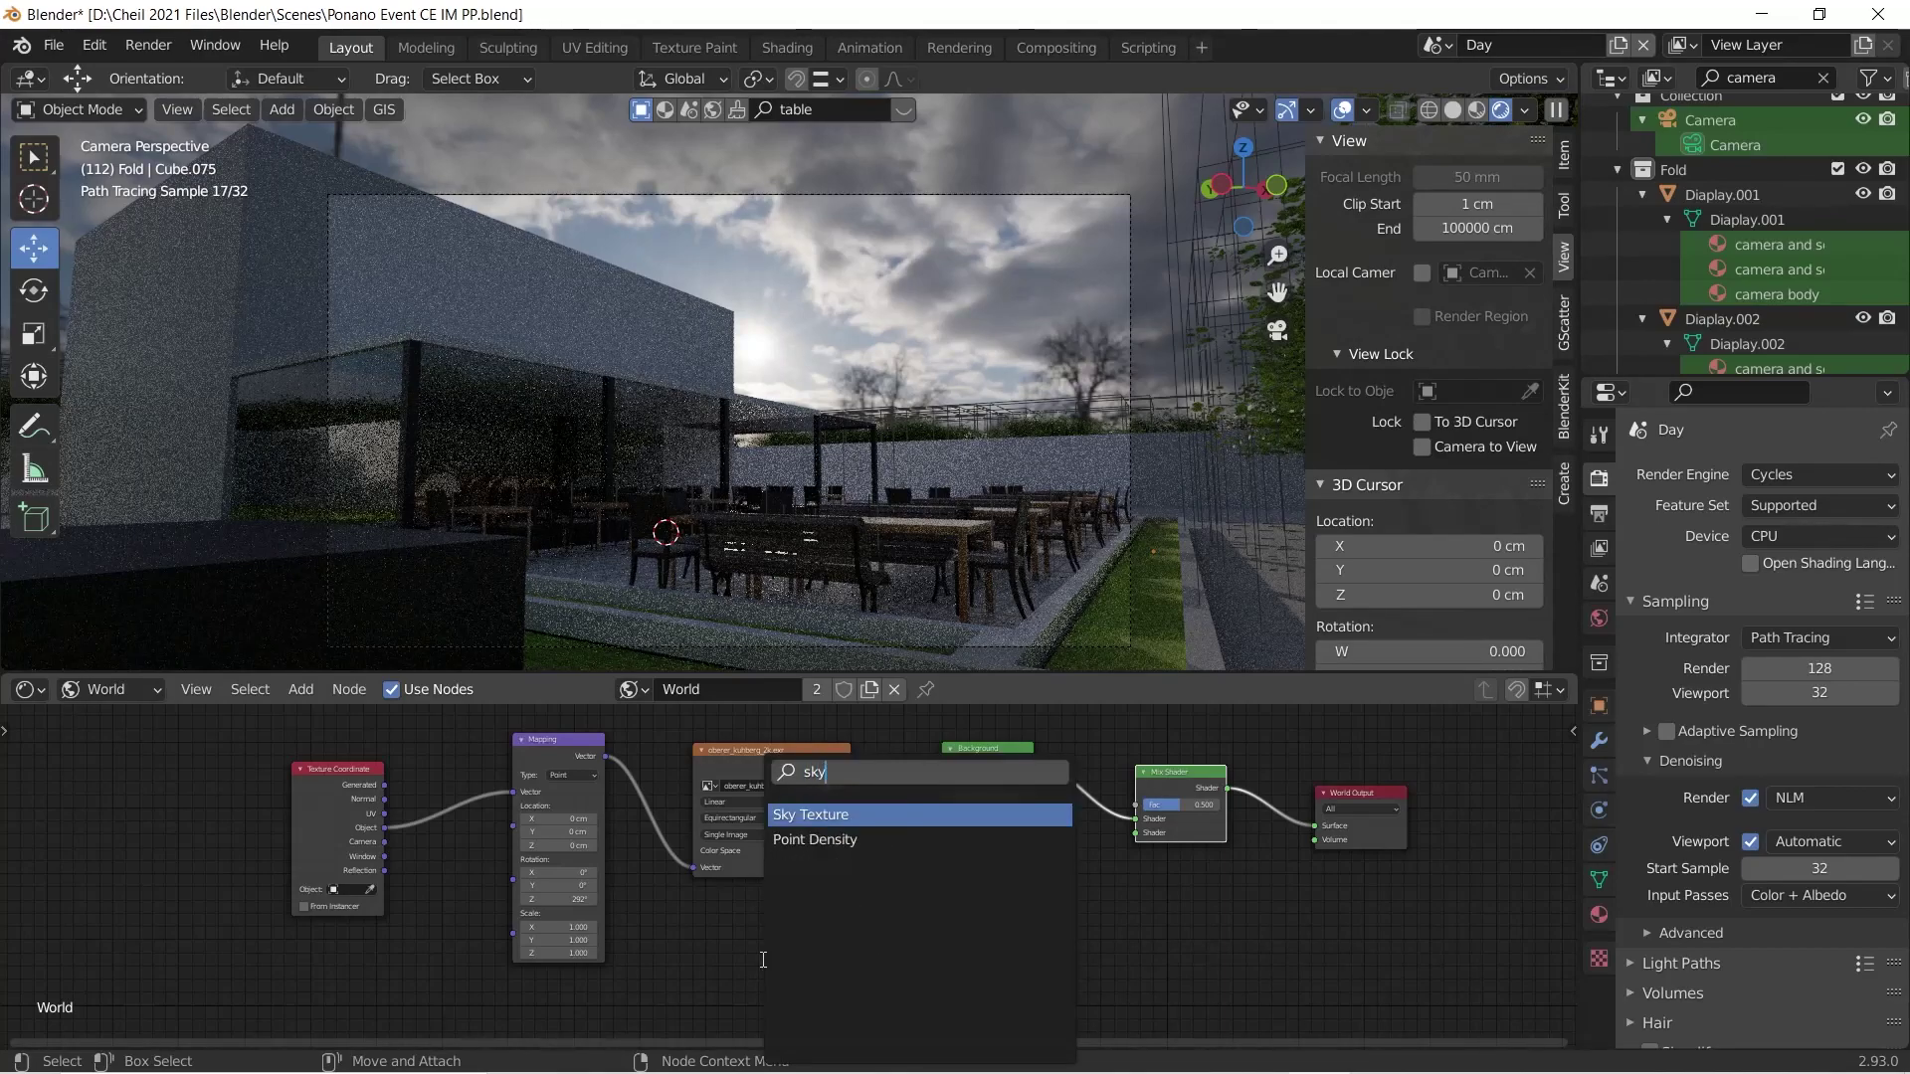
left_click(869, 819)
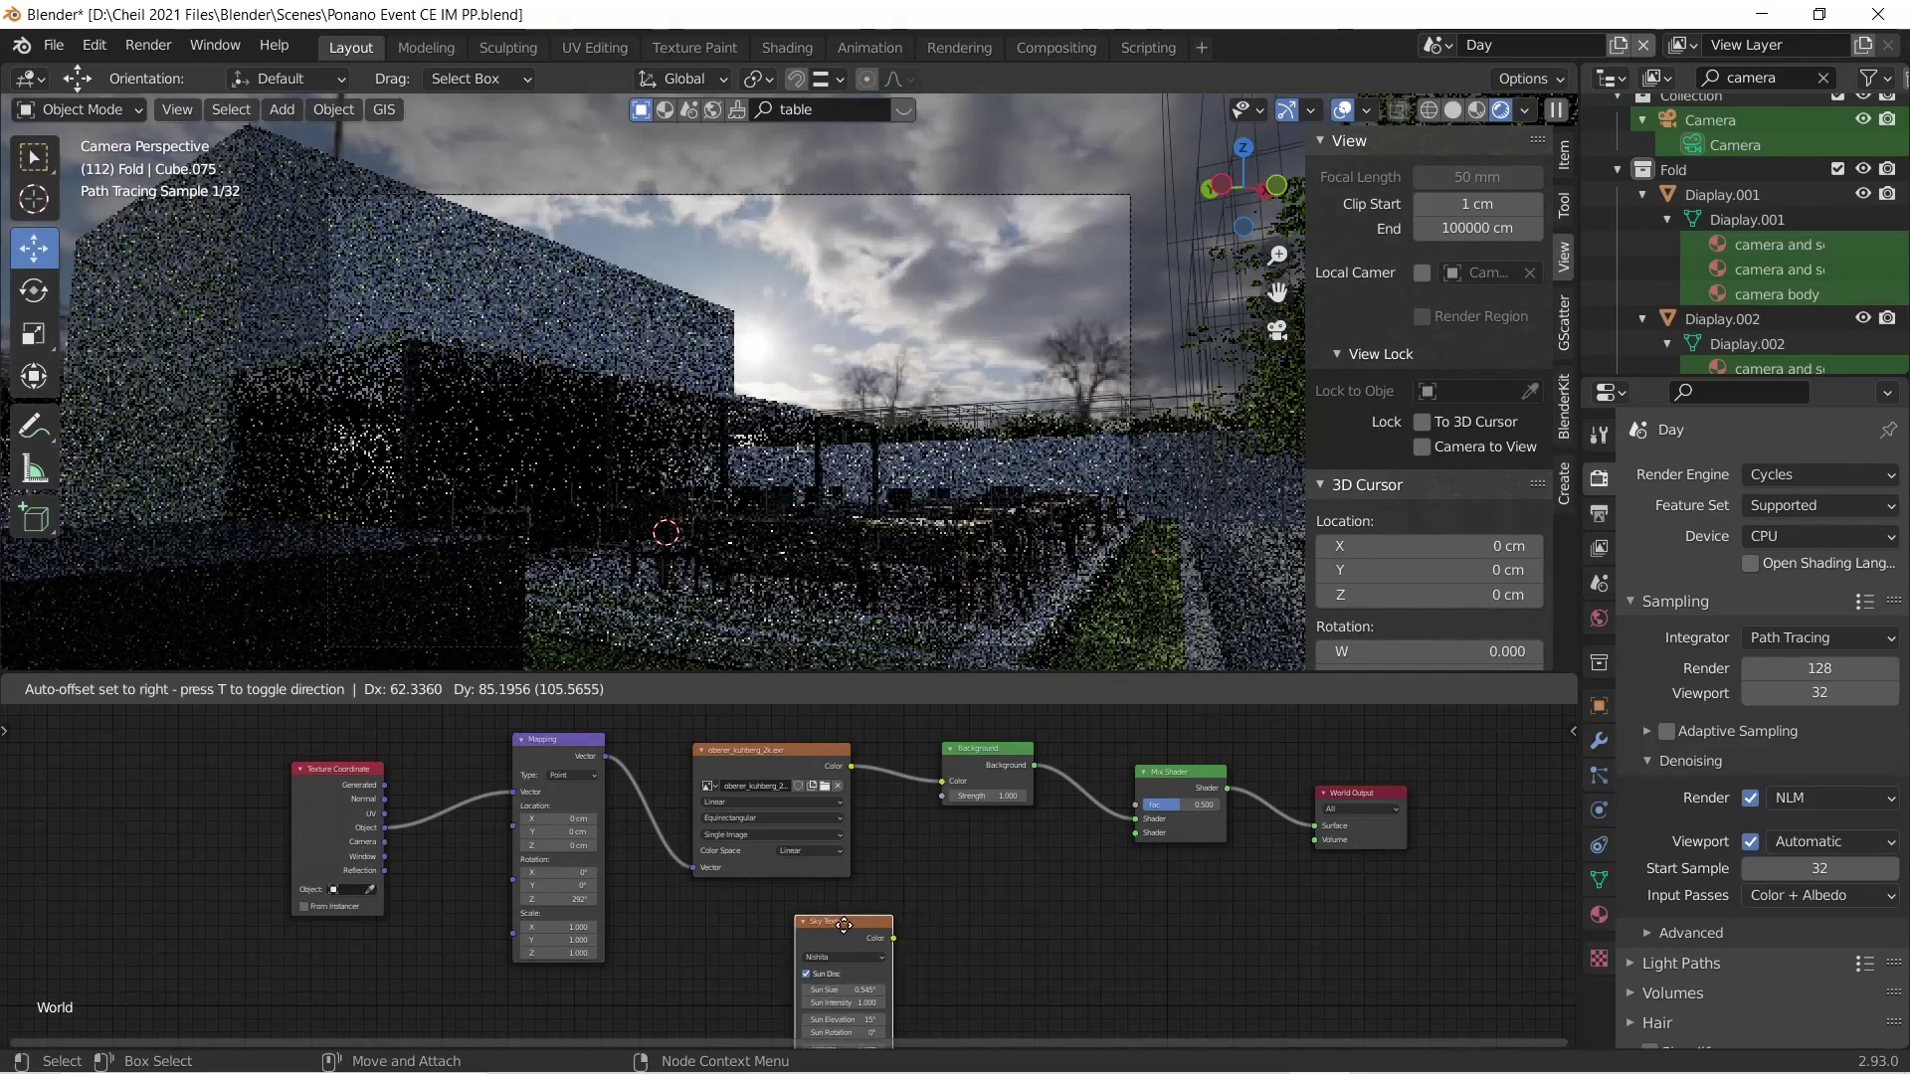
left_click(898, 920)
mouse_move(897, 920)
middle_mouse_down()
mouse_move(891, 865)
mouse_move(885, 913)
middle_mouse_up()
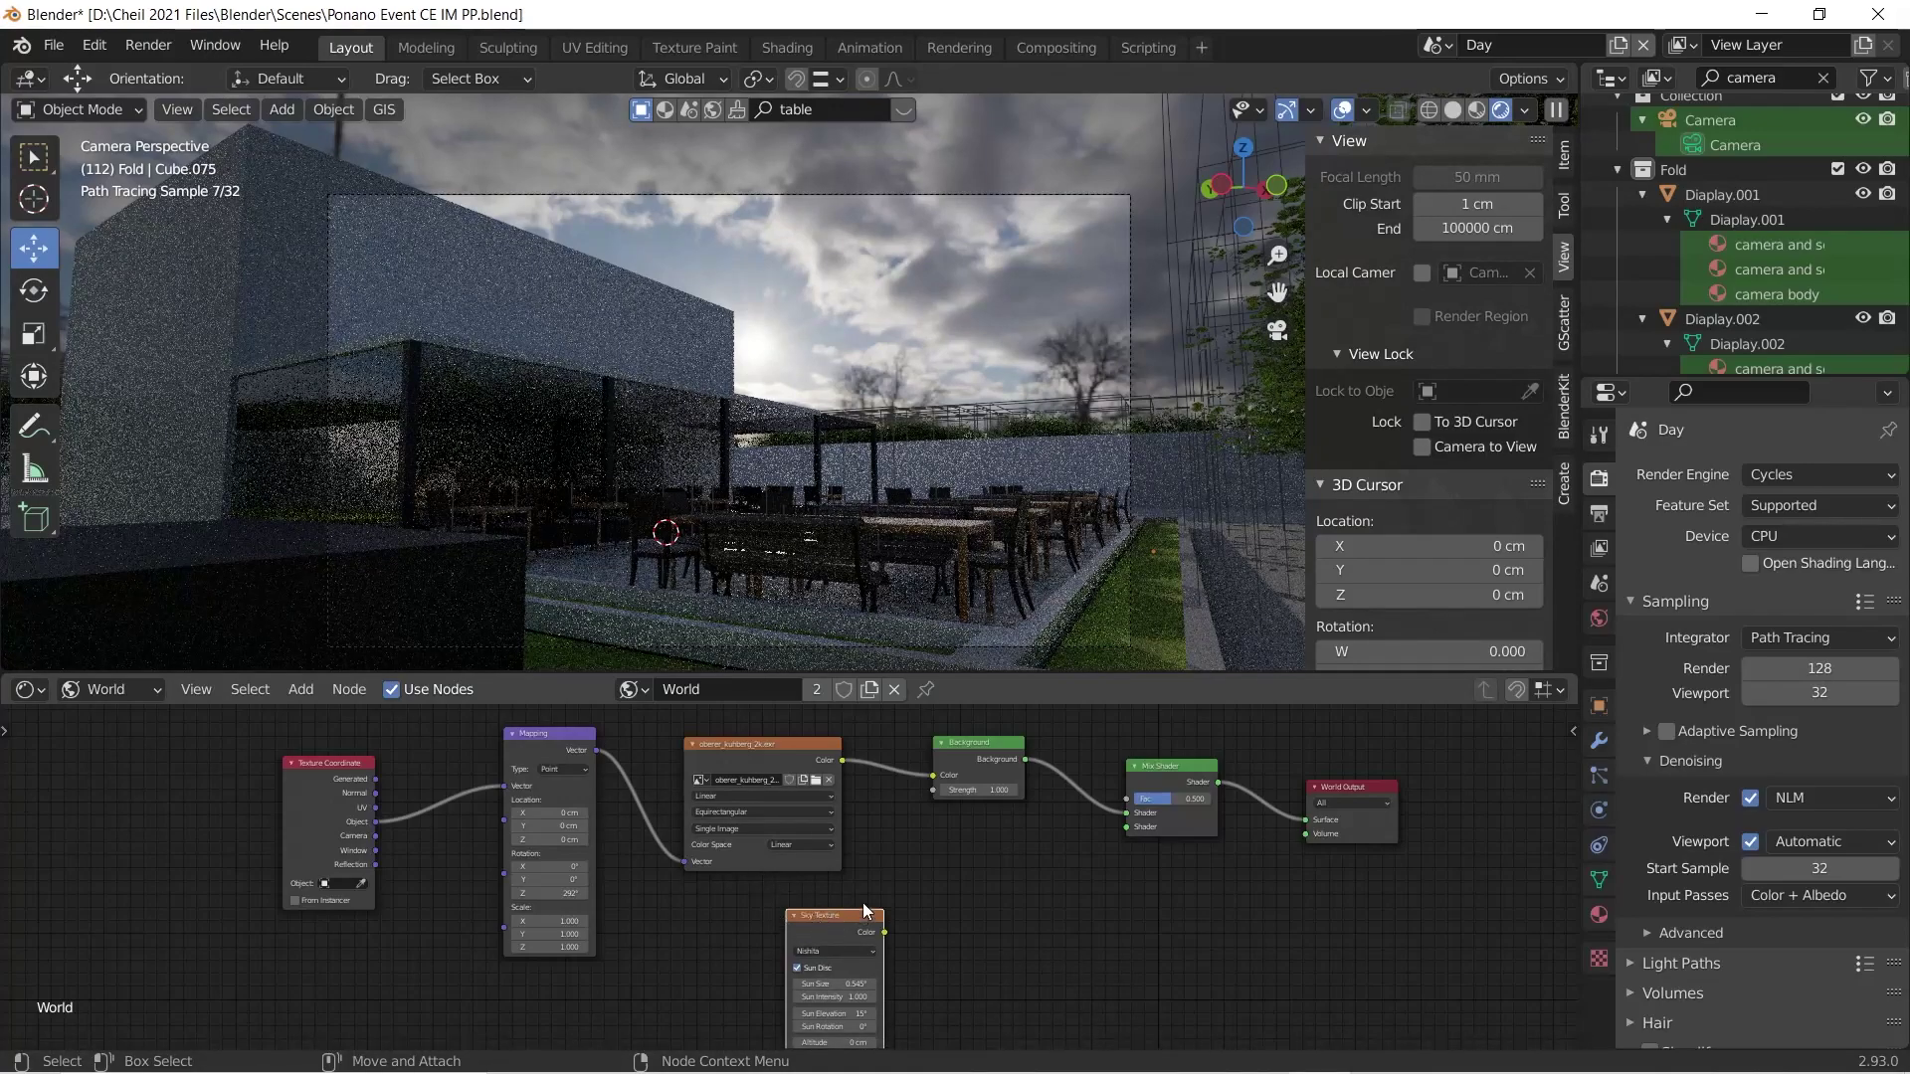
mouse_move(838, 909)
left_mouse_down()
mouse_move(796, 904)
mouse_move(872, 886)
left_mouse_up()
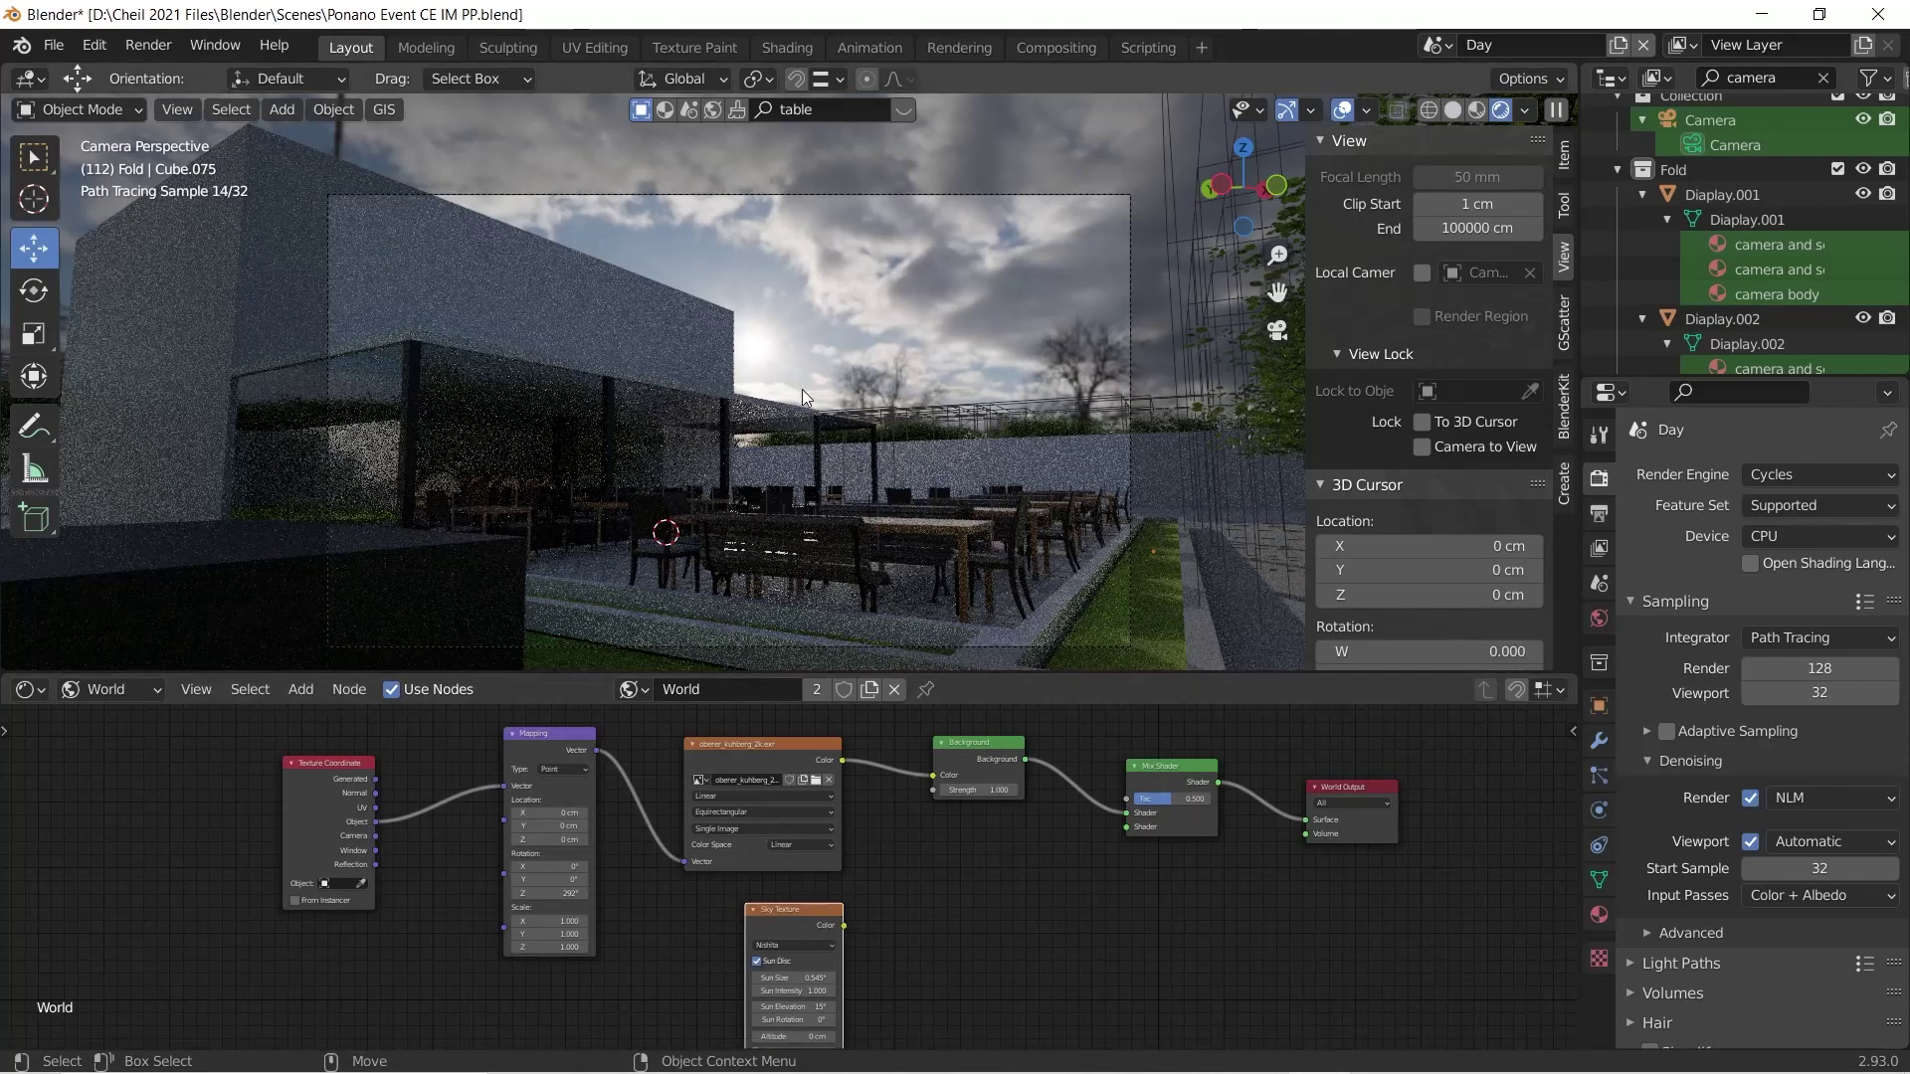
Step: Wire the Sky Texture into the Mix Shader, turn off its sun disc and feed it the Mapping vector
left_click_drag(844, 926, 1019, 894)
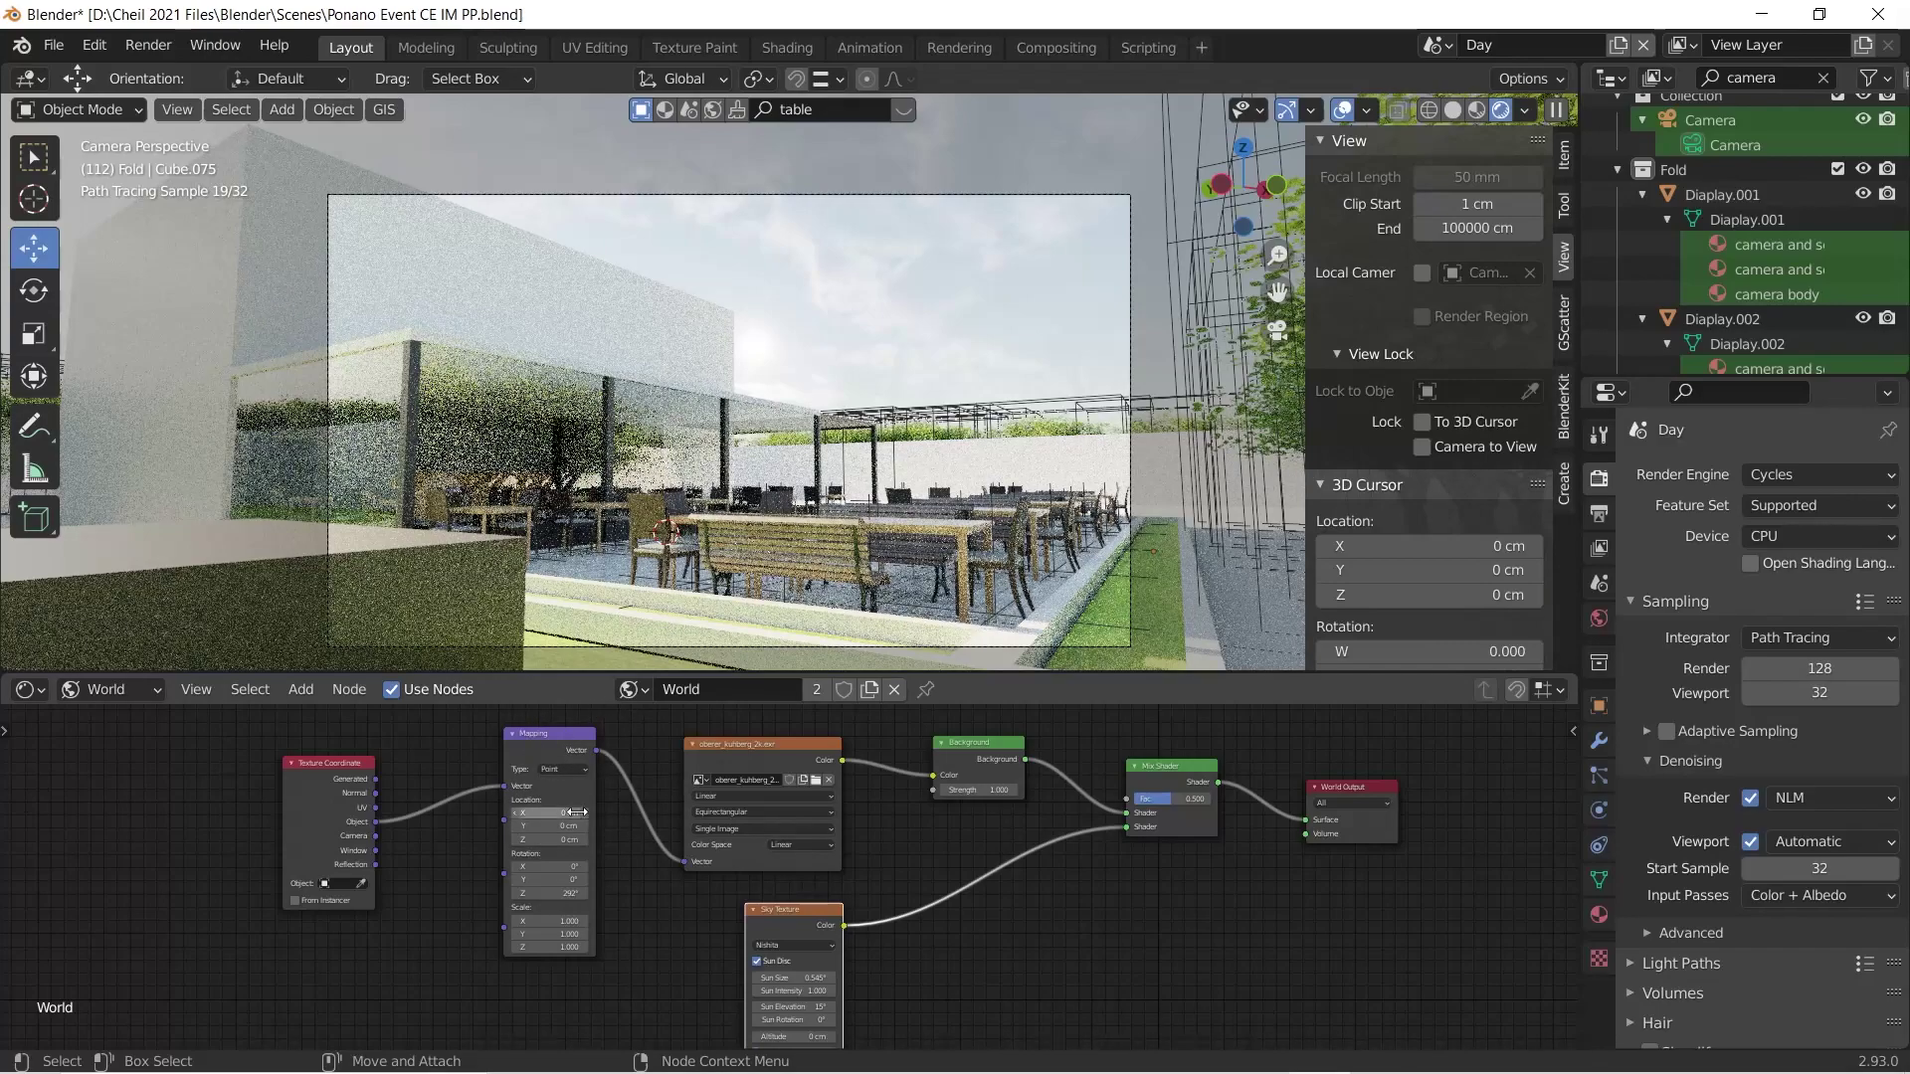
middle_click_drag(869, 929, 874, 884)
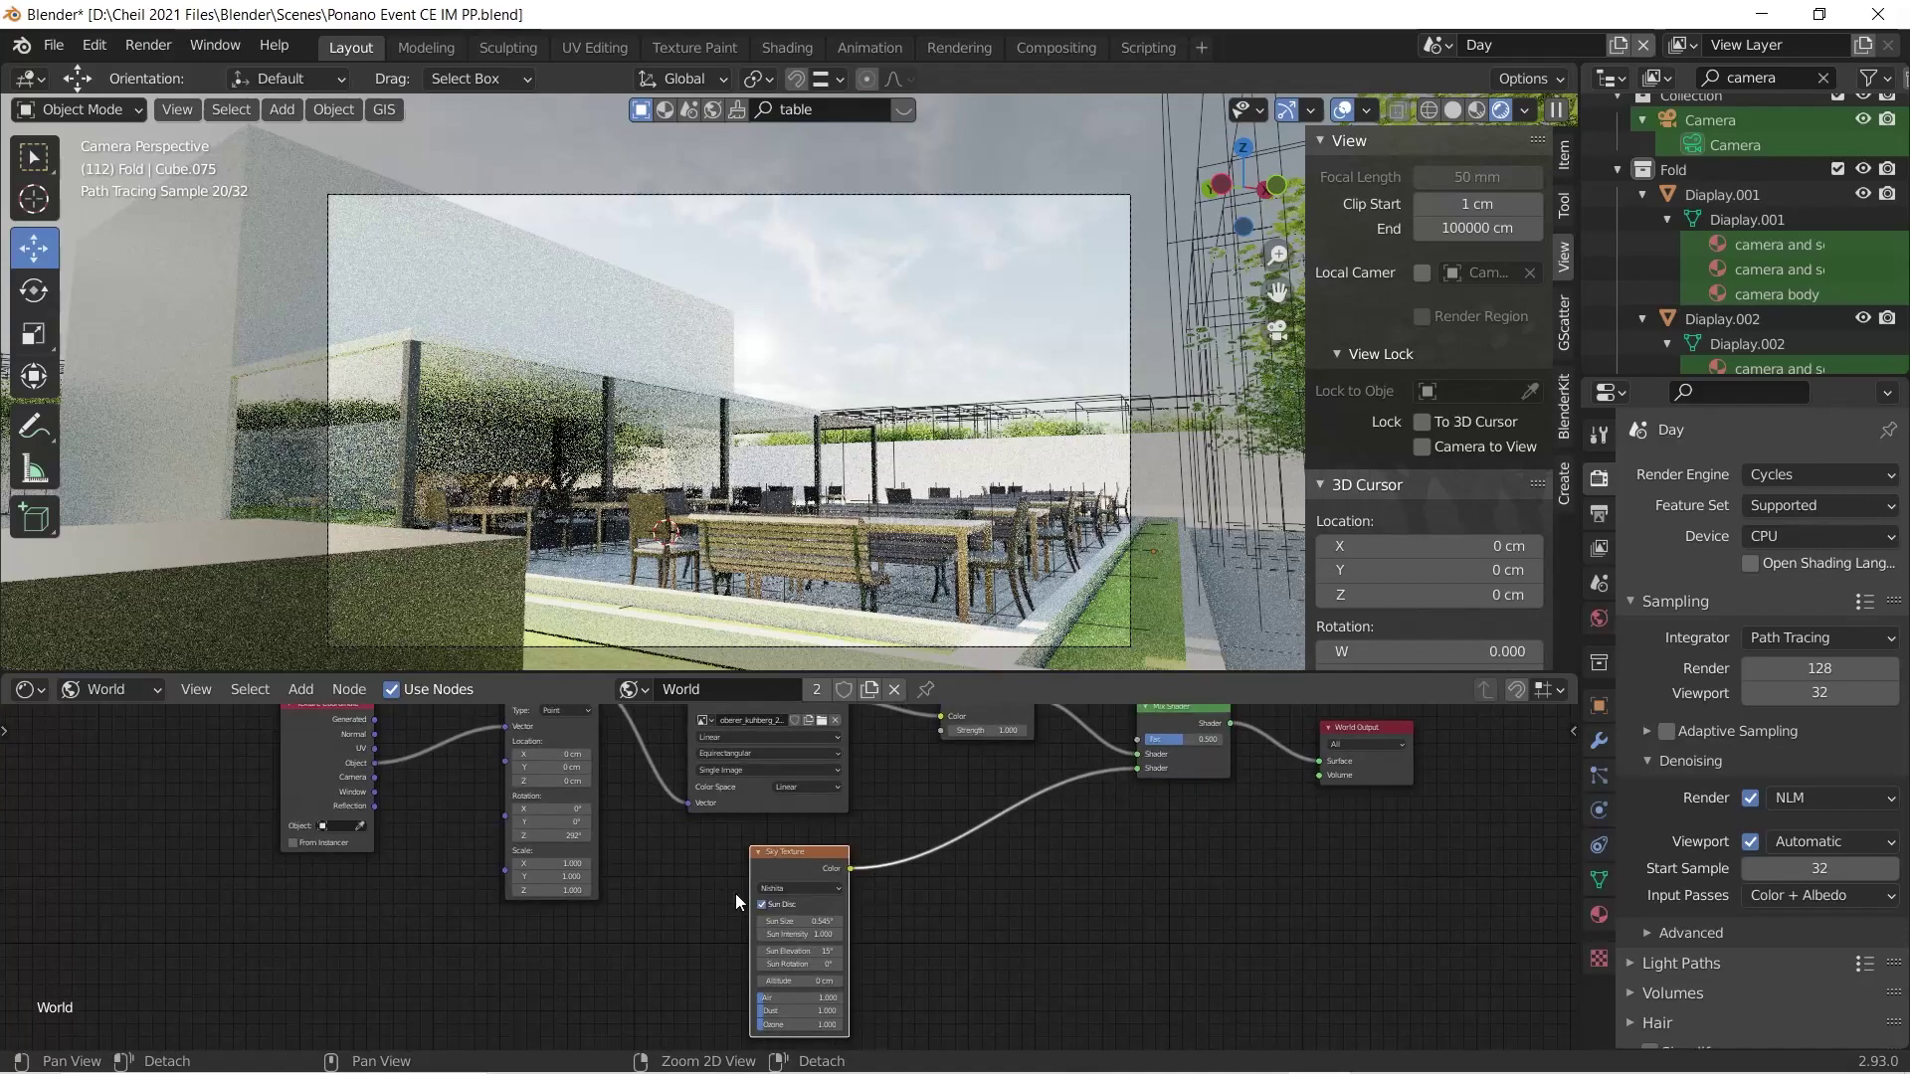
middle_click_drag(713, 870, 712, 901)
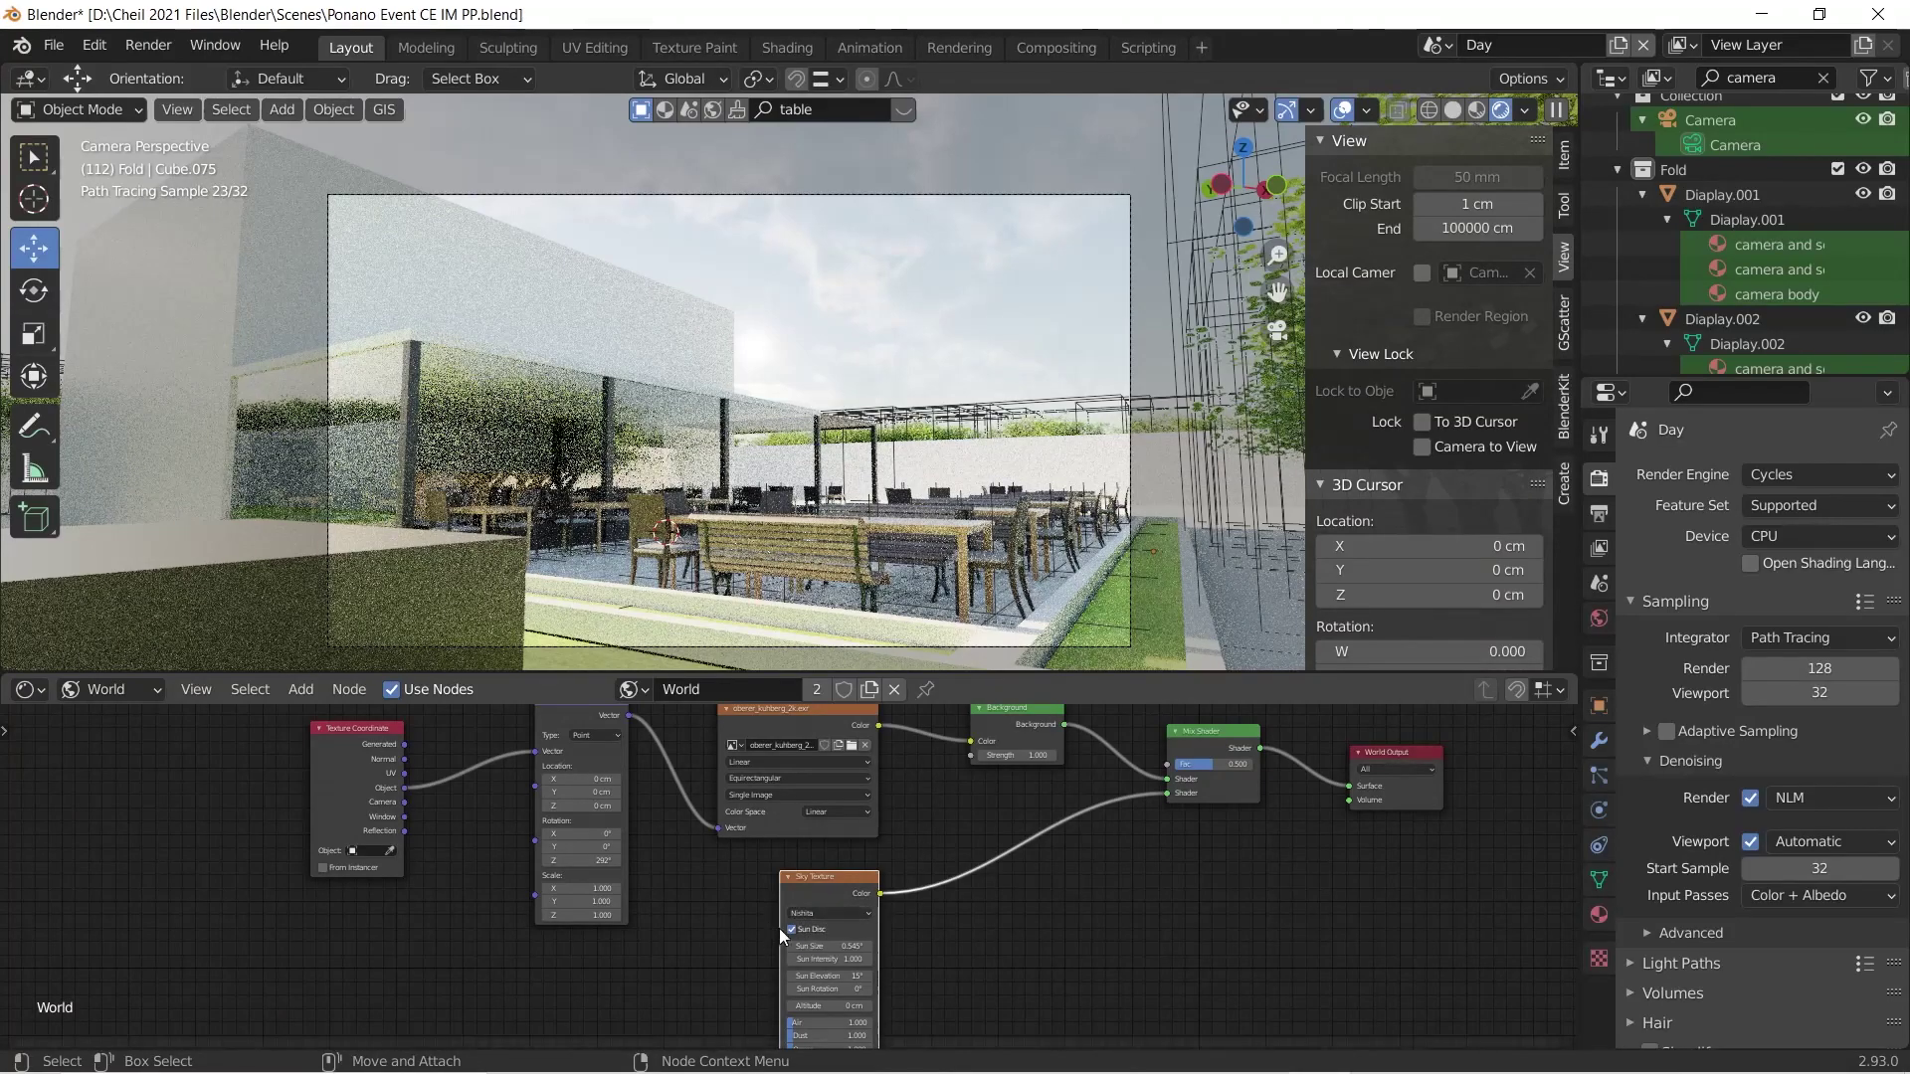
left_click(792, 929)
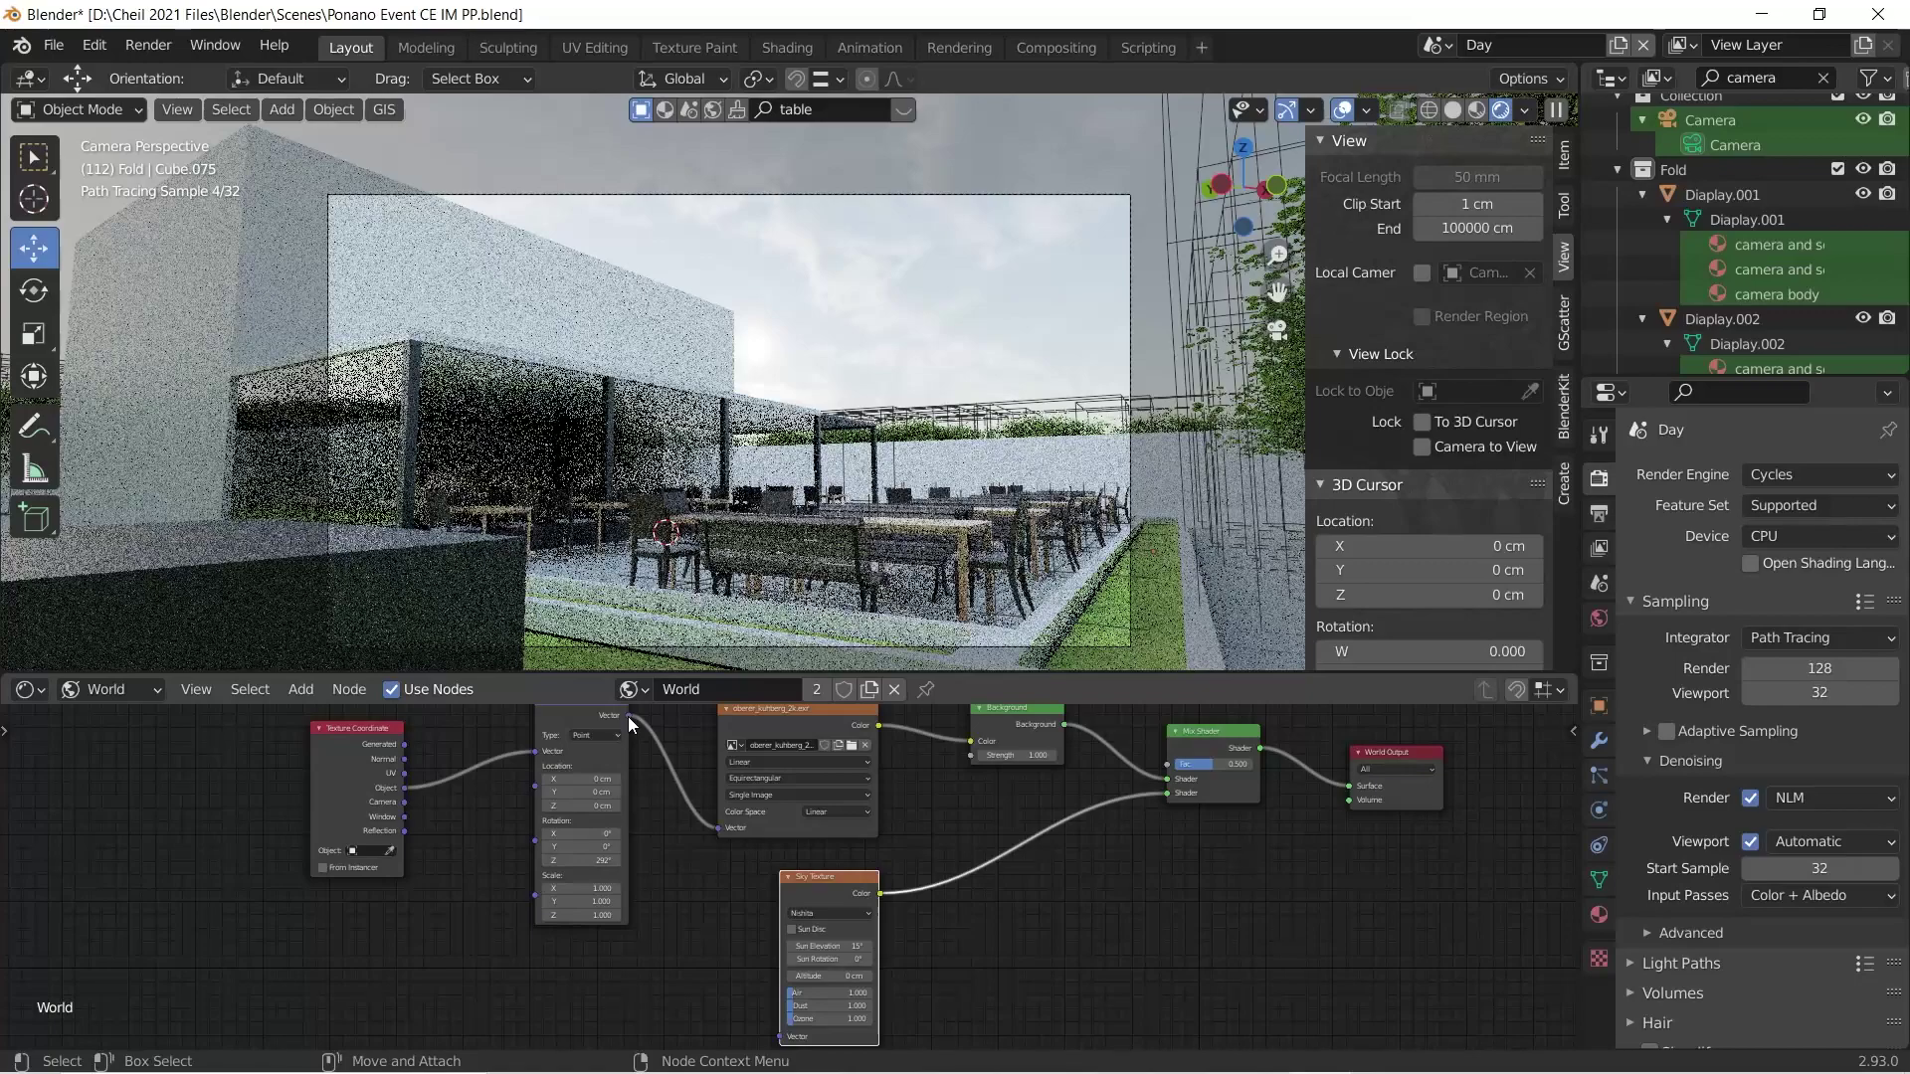
left_click_drag(629, 717, 779, 1036)
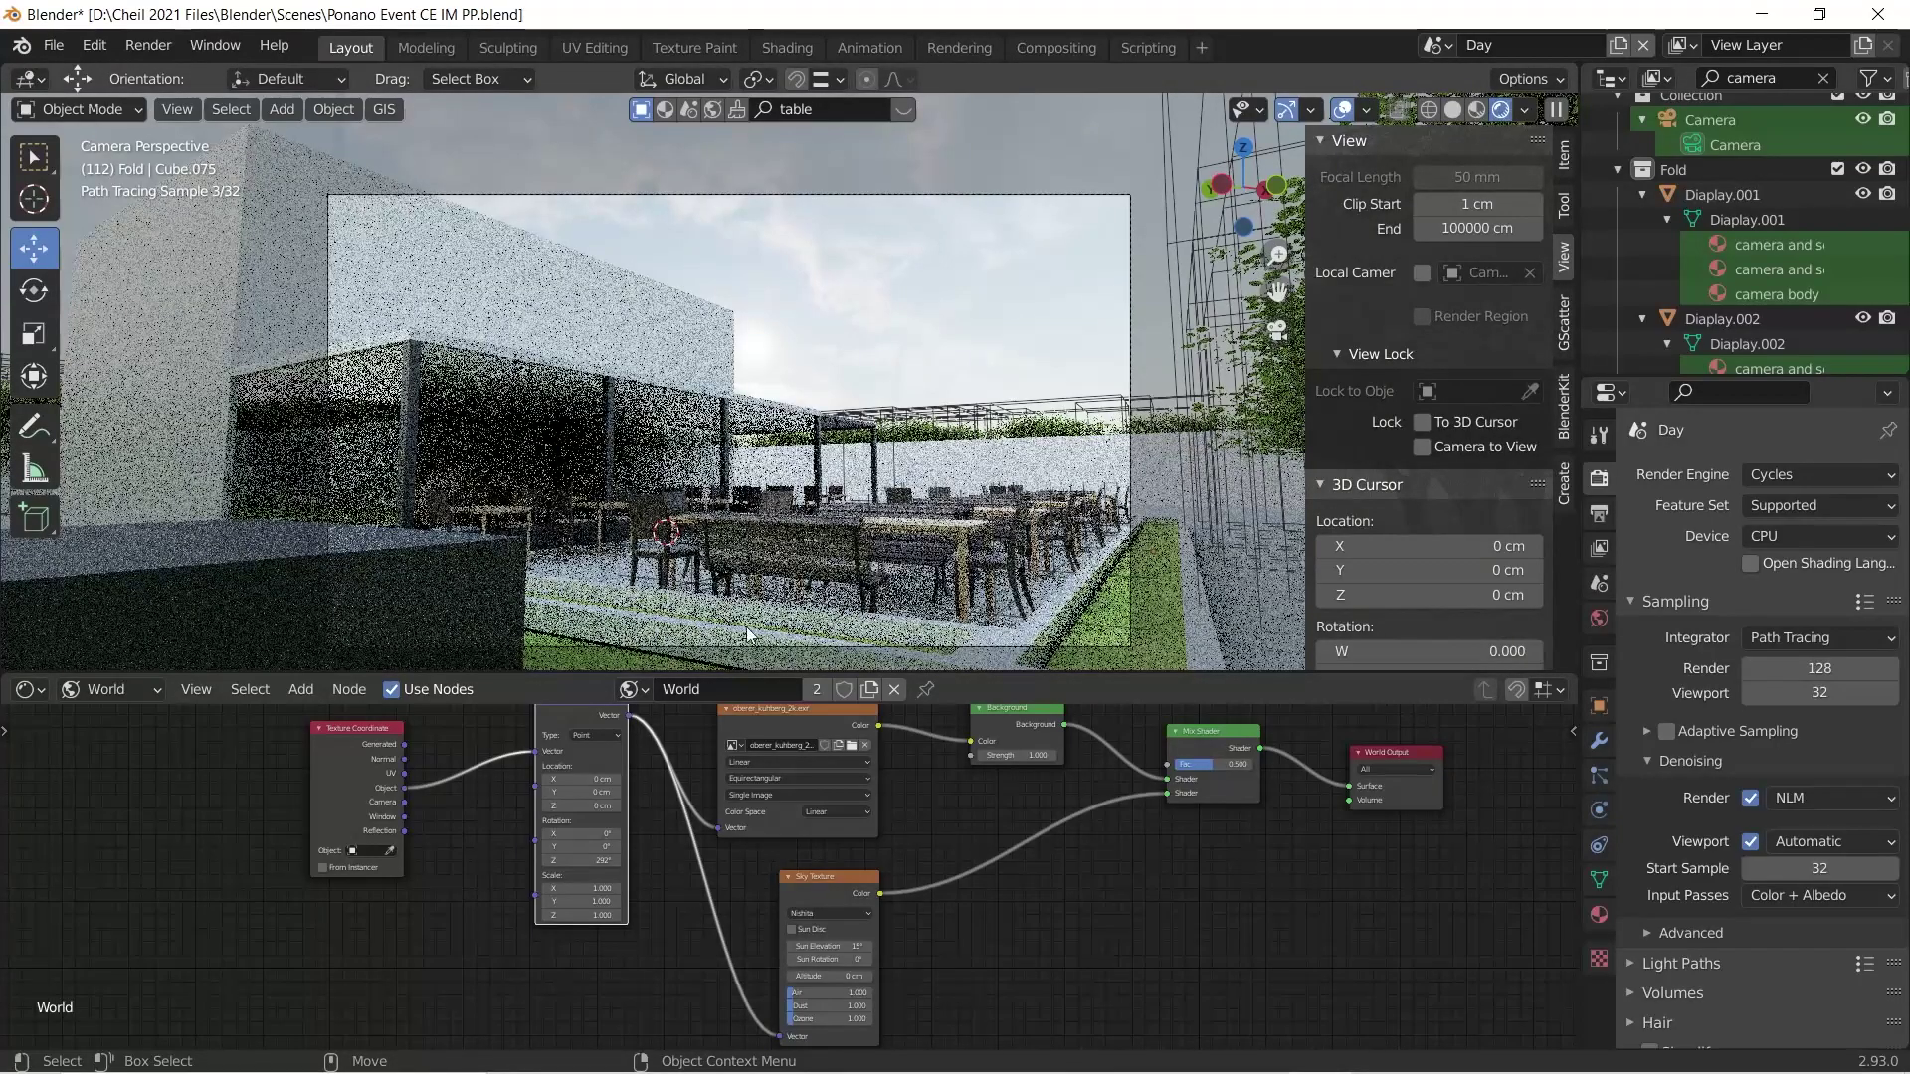
left_click(826, 911)
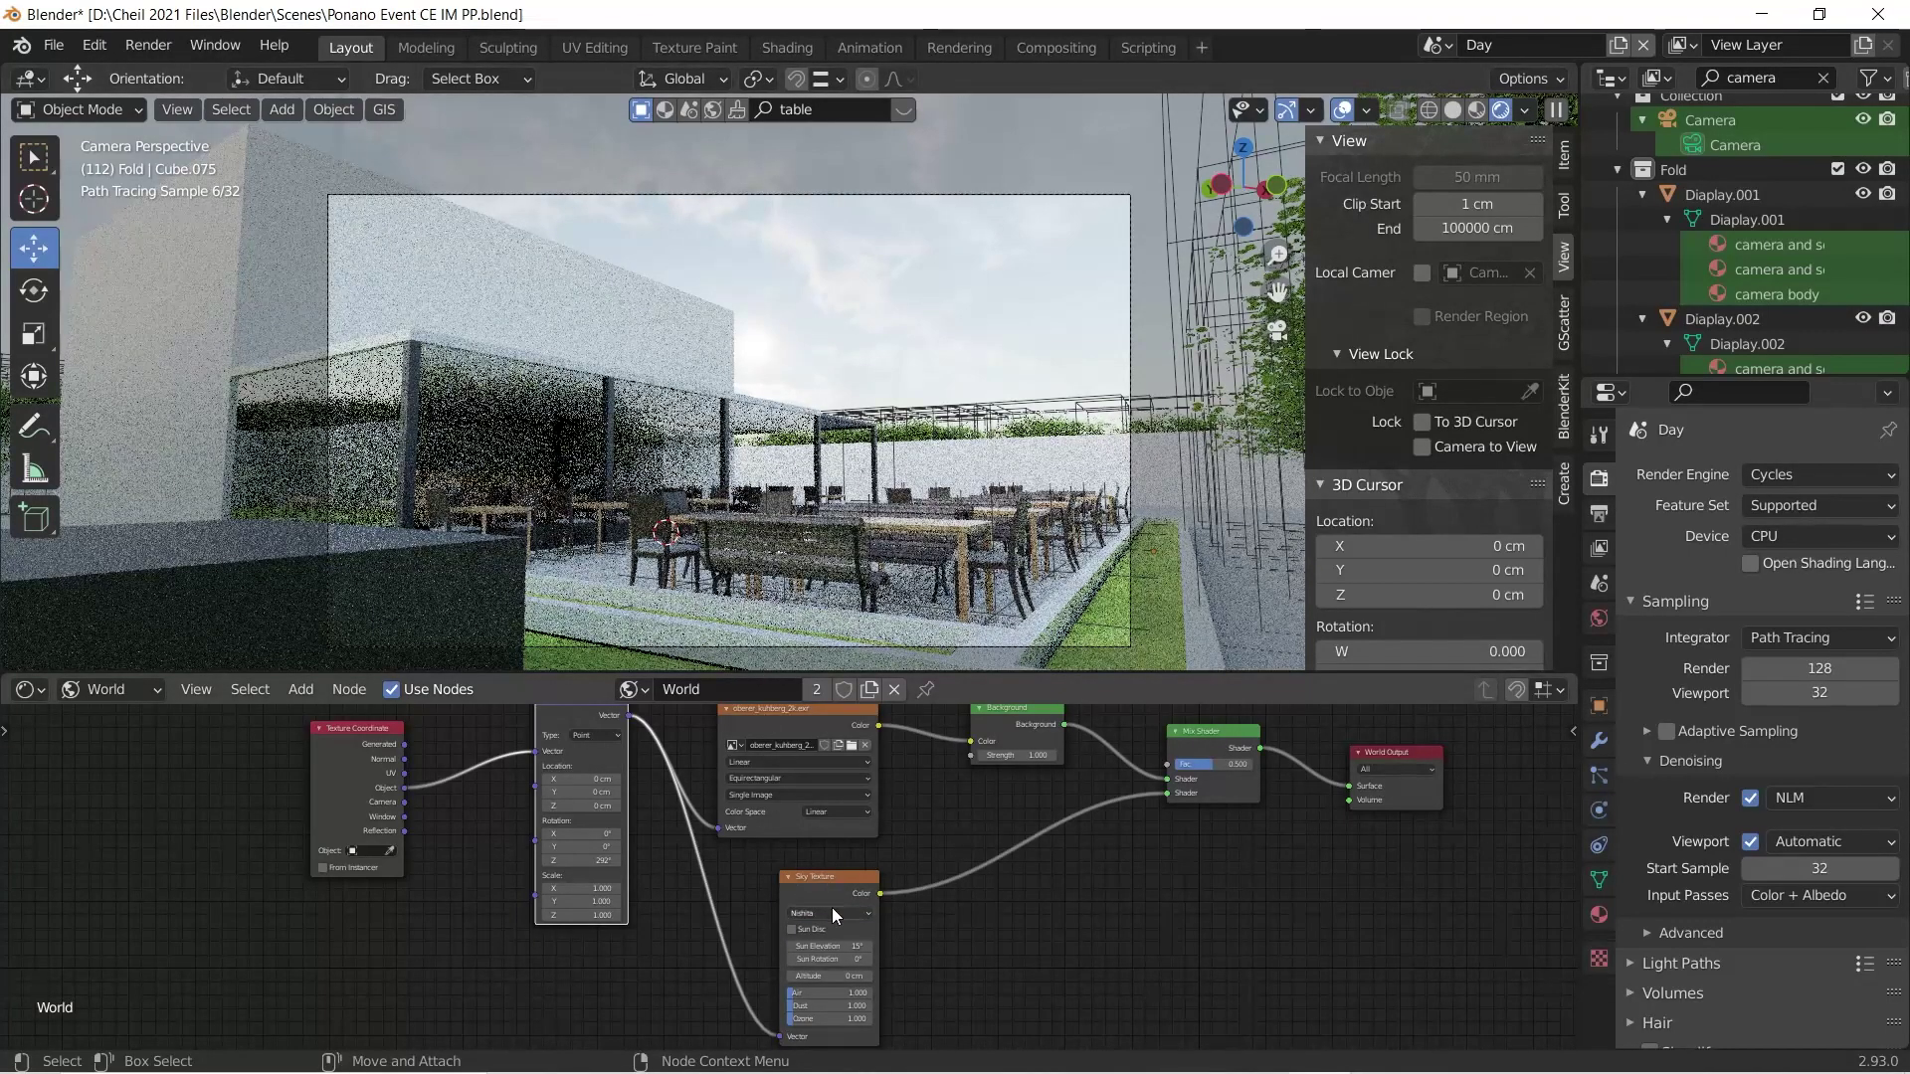
Step: Detach the sky link from the Mix Shader and route it into the Background node
left_click_drag(1168, 795, 969, 756)
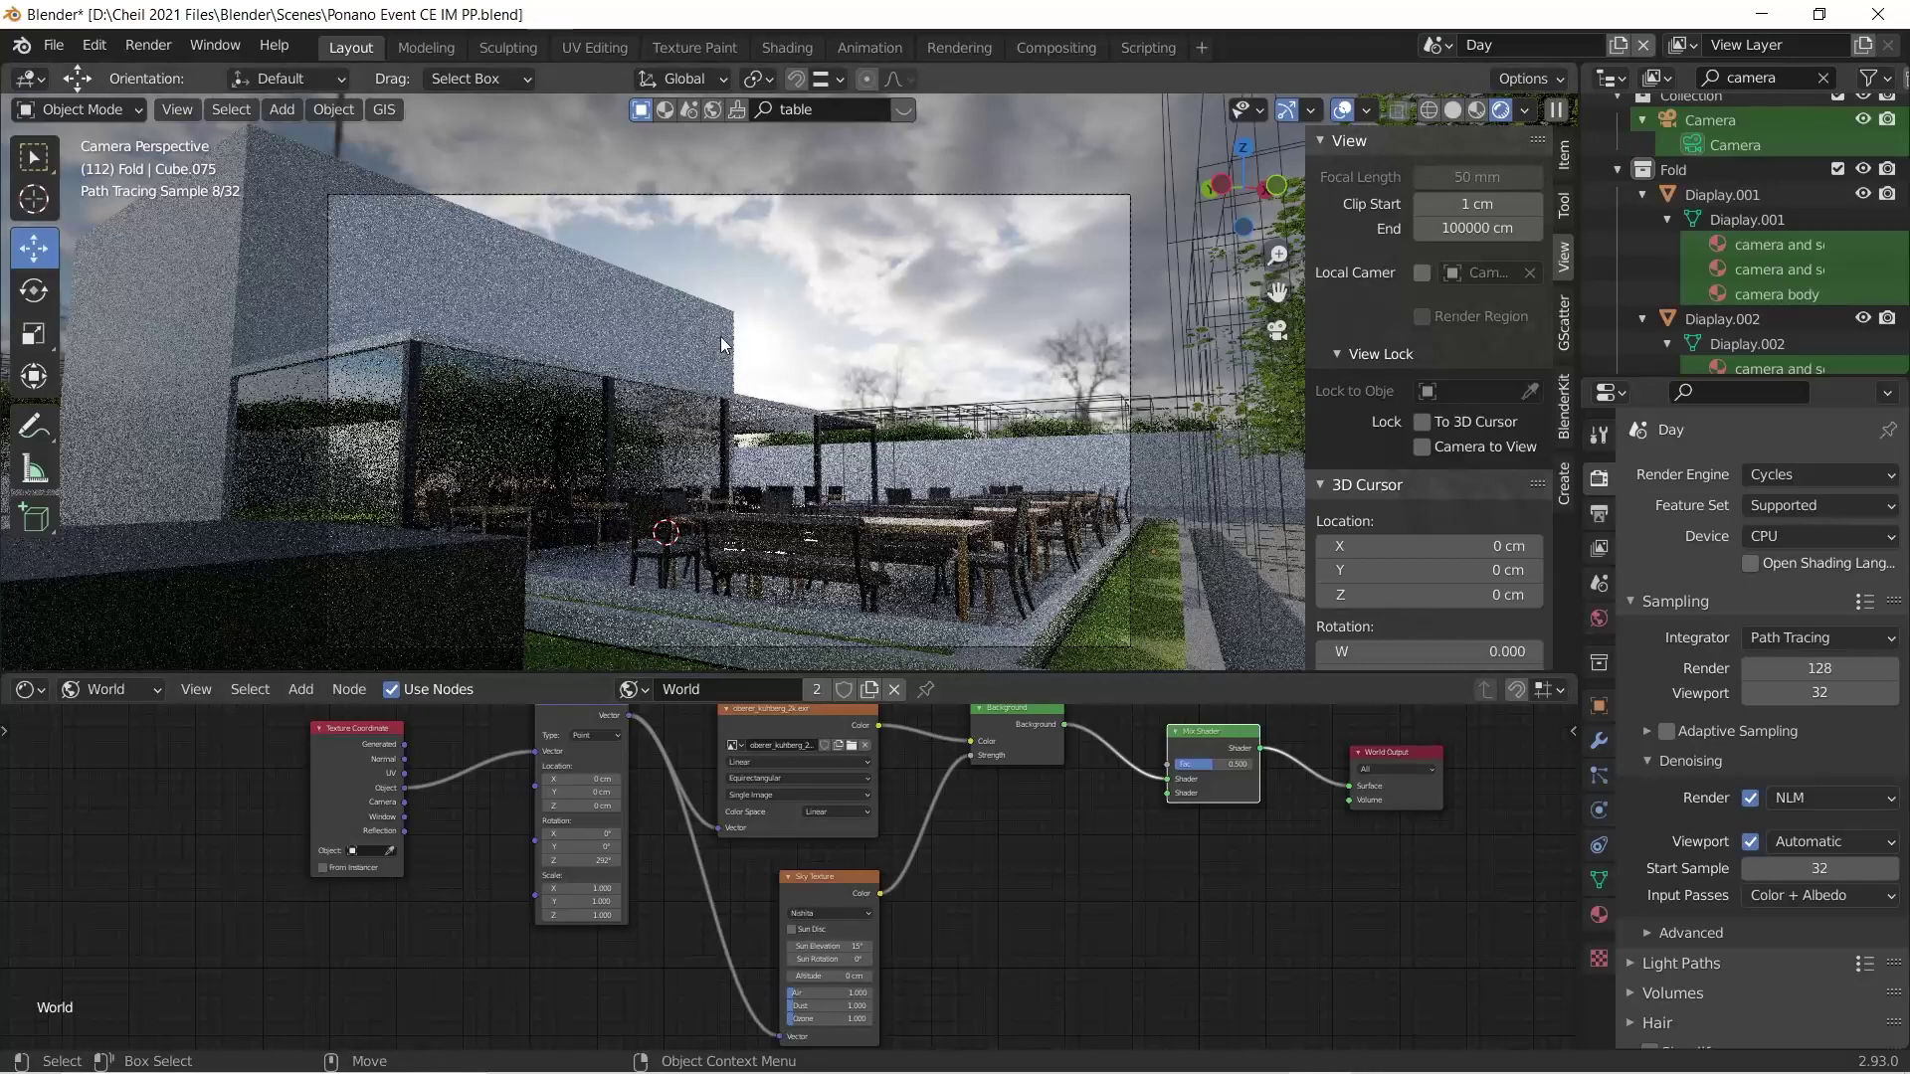
left_click_drag(971, 756, 922, 822)
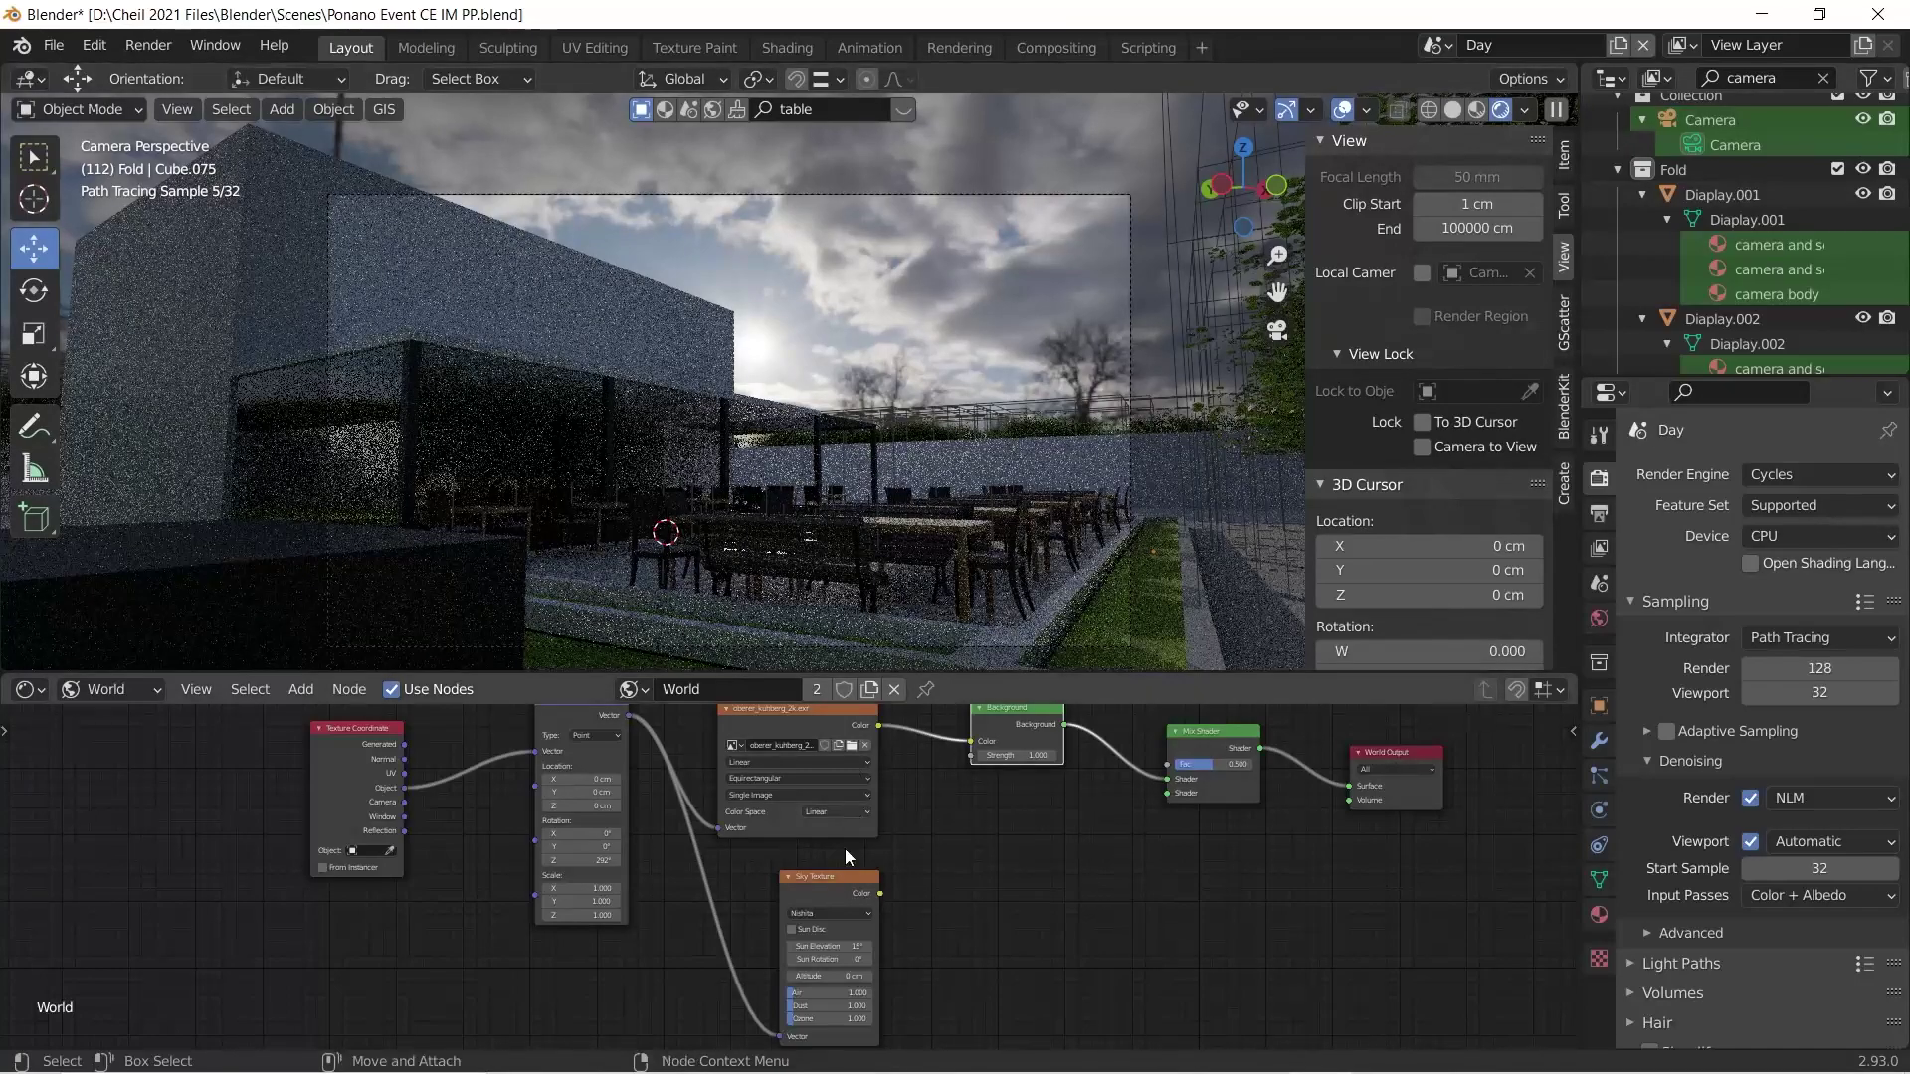
left_click_drag(879, 893, 970, 755)
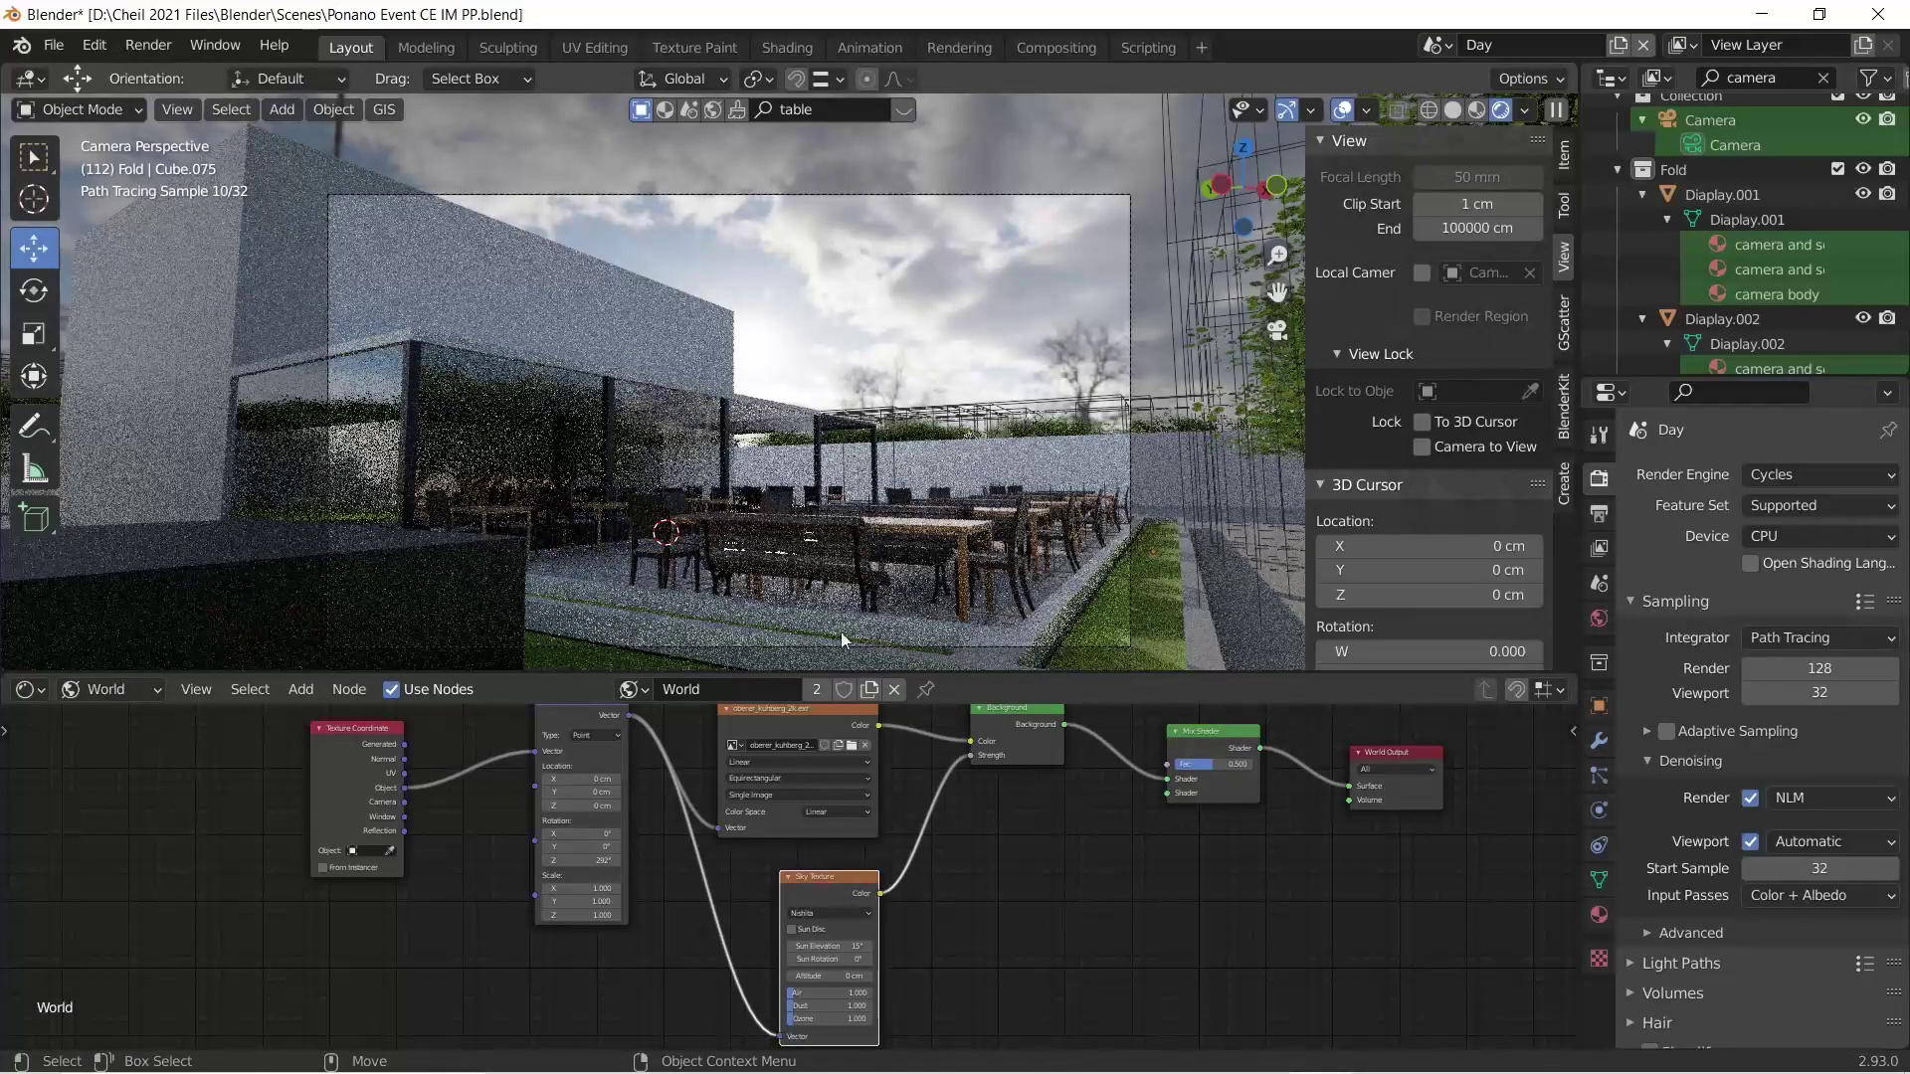
Step: Replace the world HDRI with the satara_night_no_lamps_2k.exr night image
left_click(851, 743)
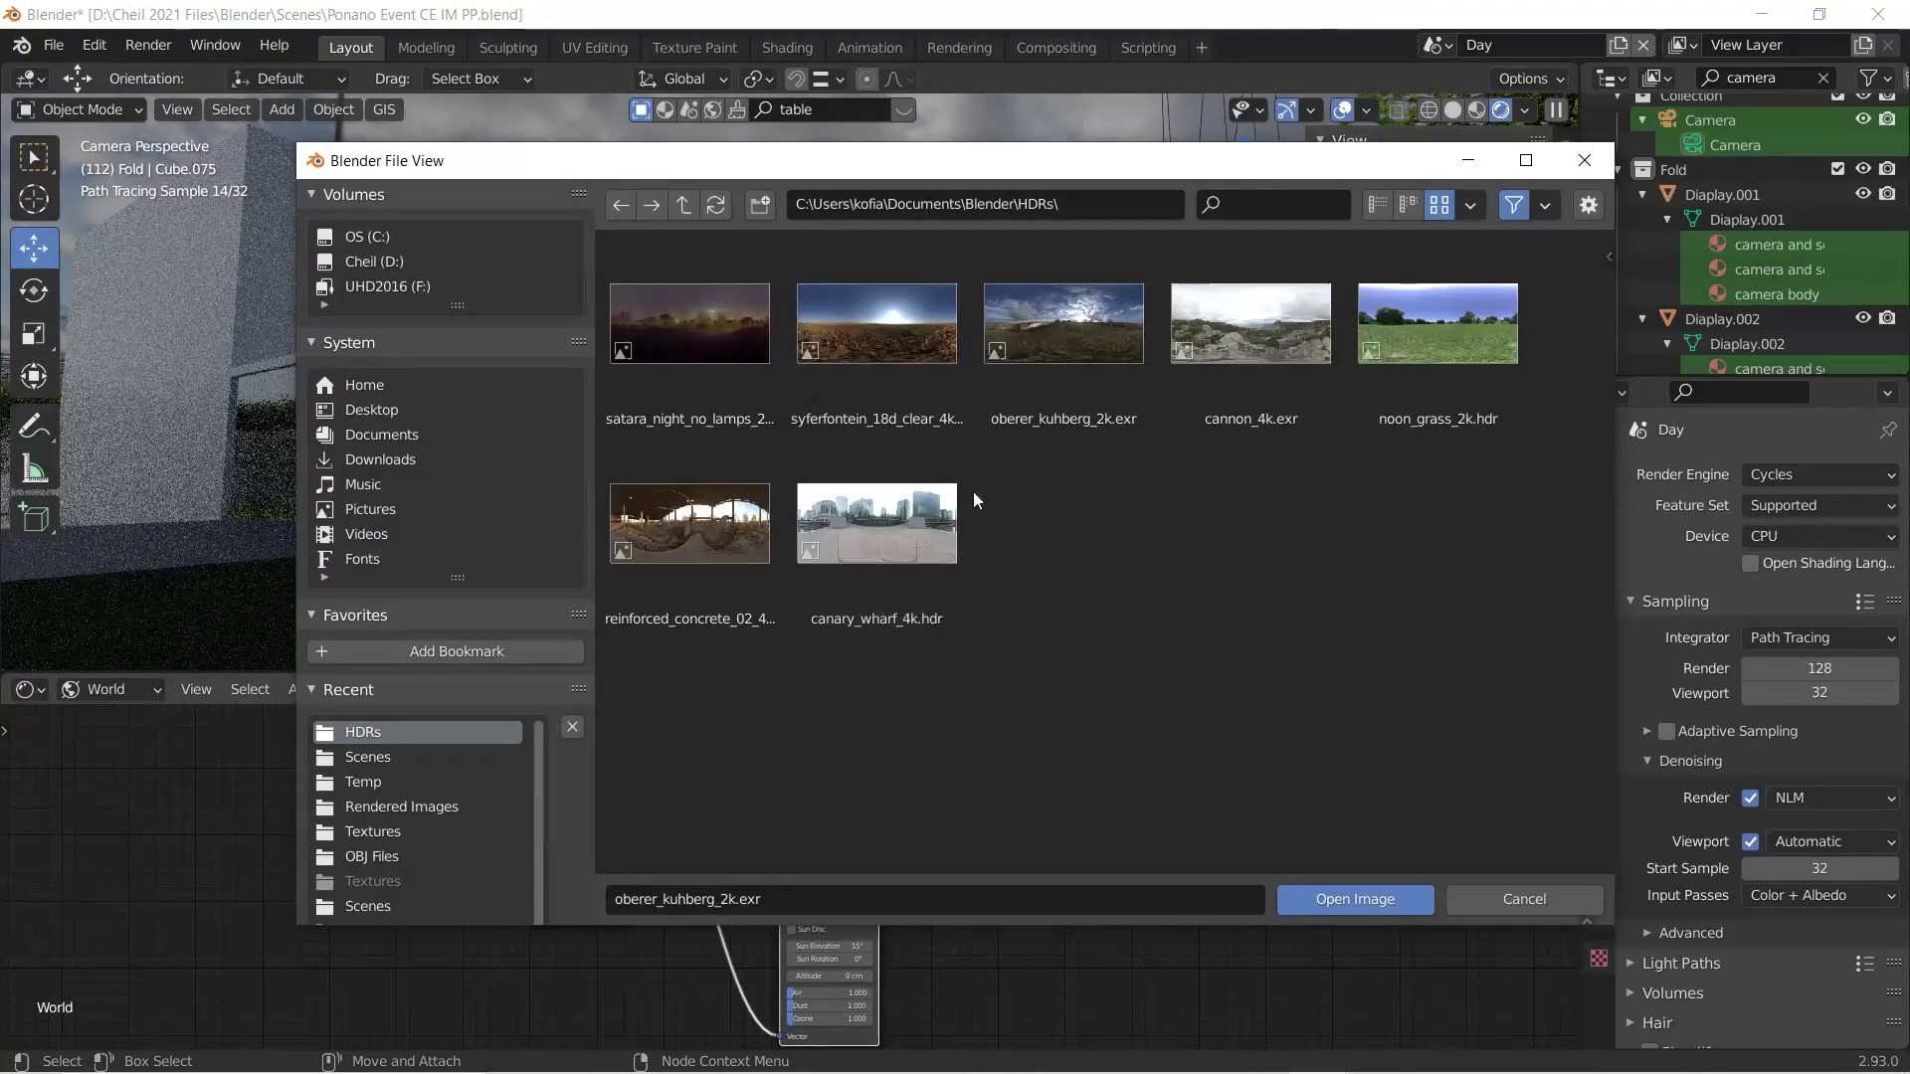
left_click(707, 350)
key("Escape")
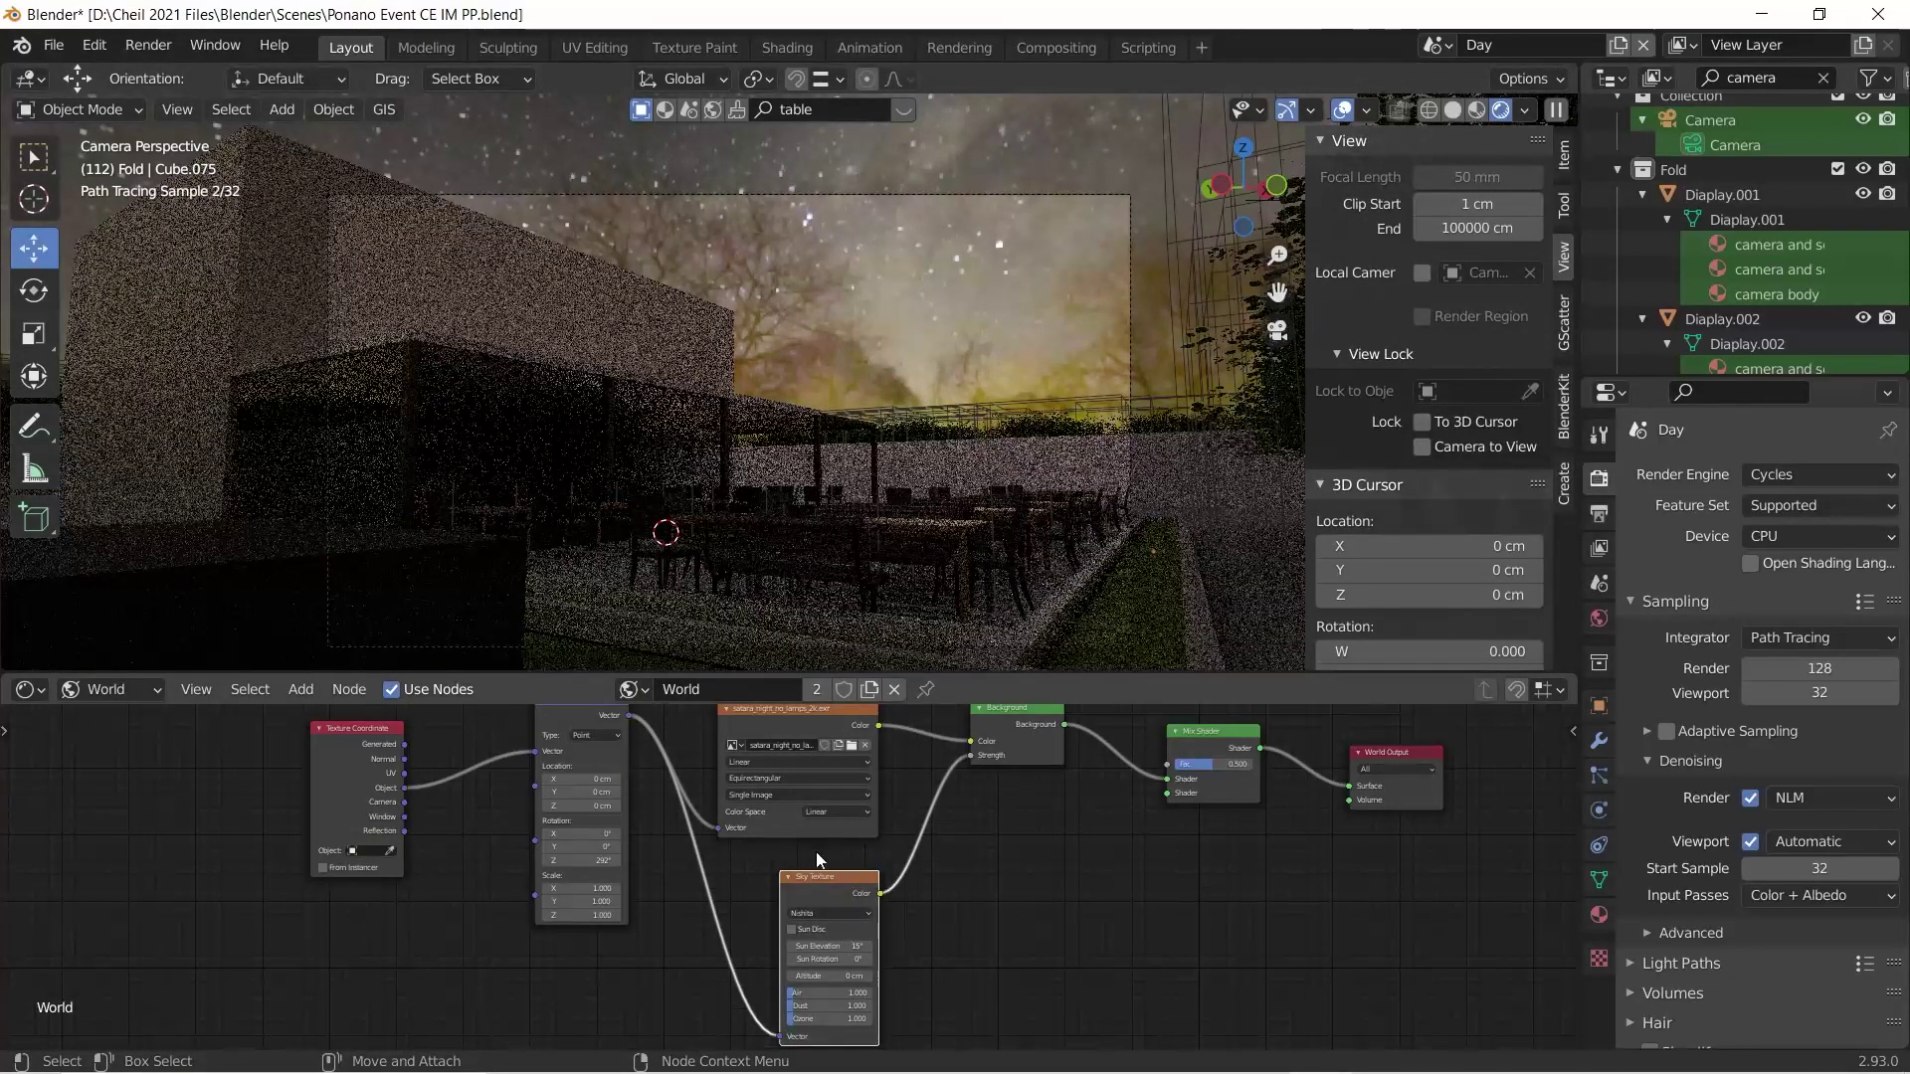
Step: Set the Sky Texture model to Hosek / Wilkie
left_click(840, 914)
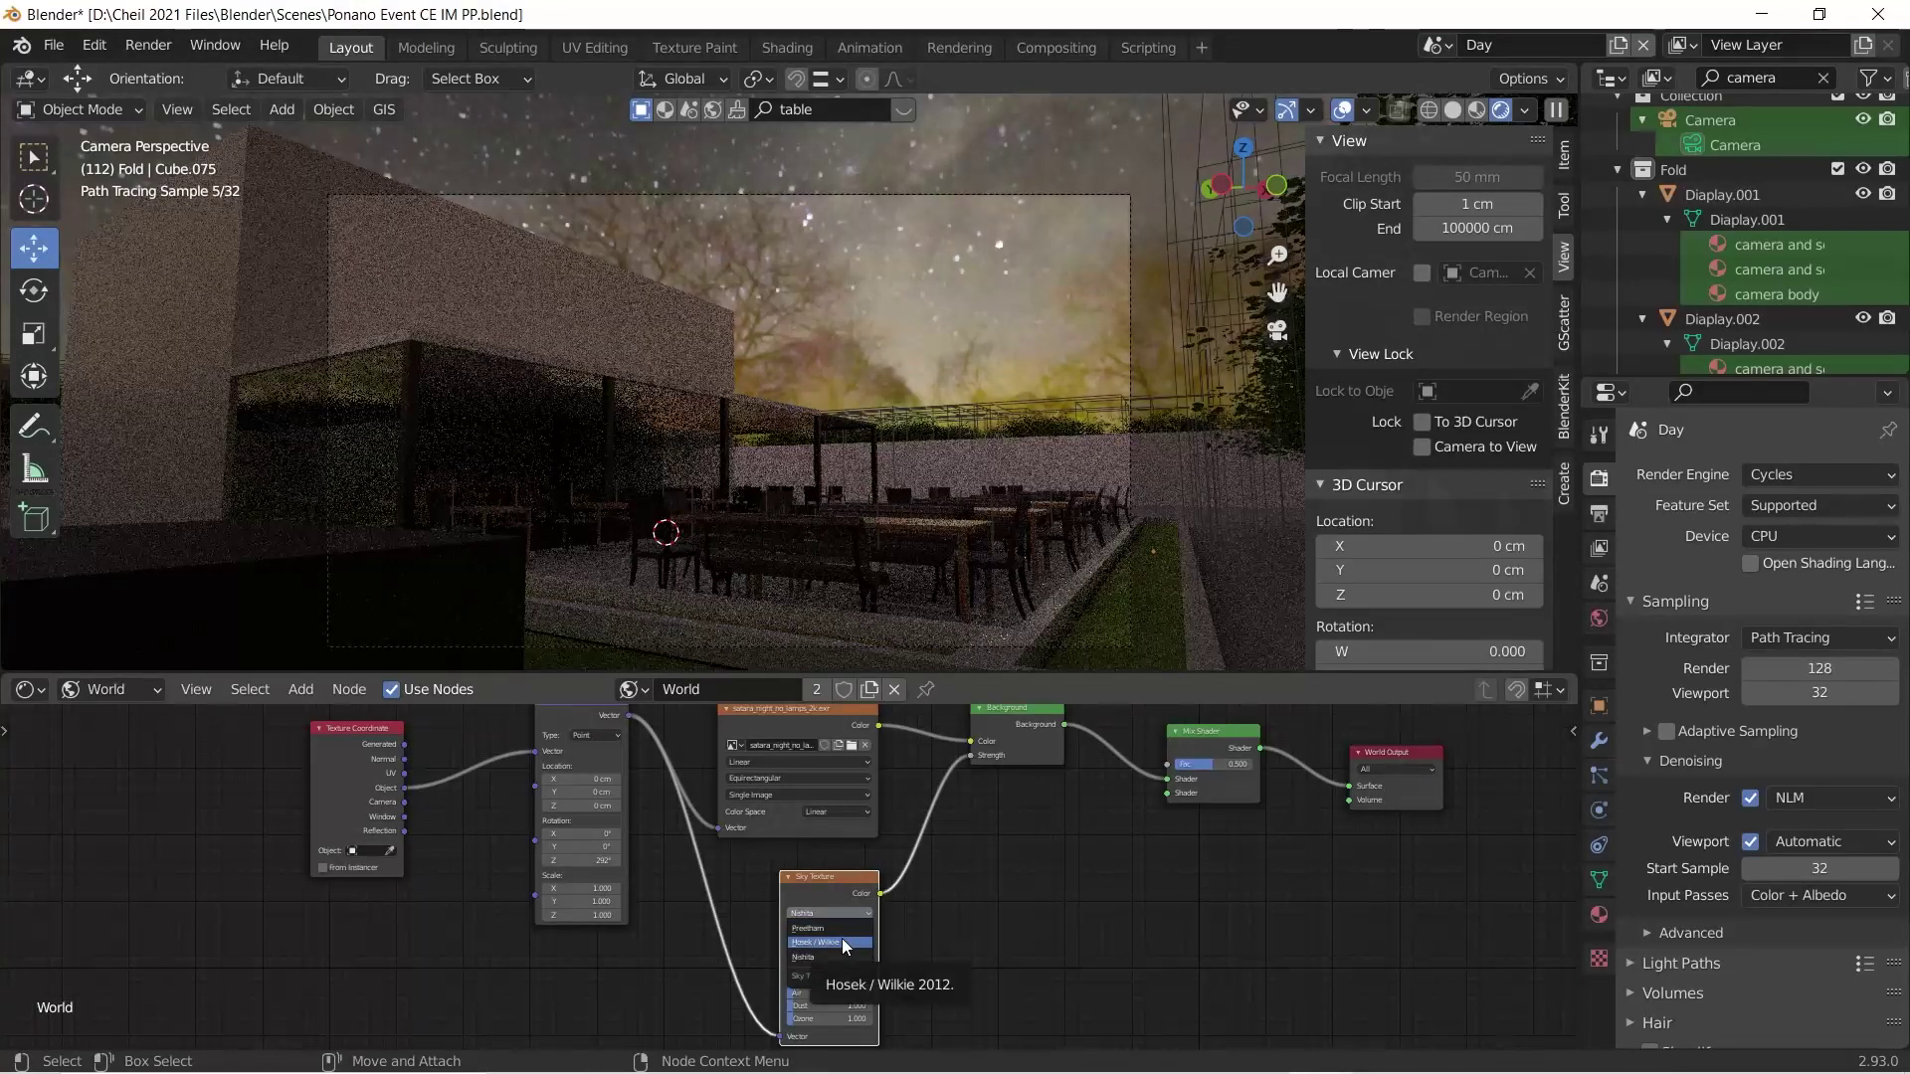
left_click(842, 941)
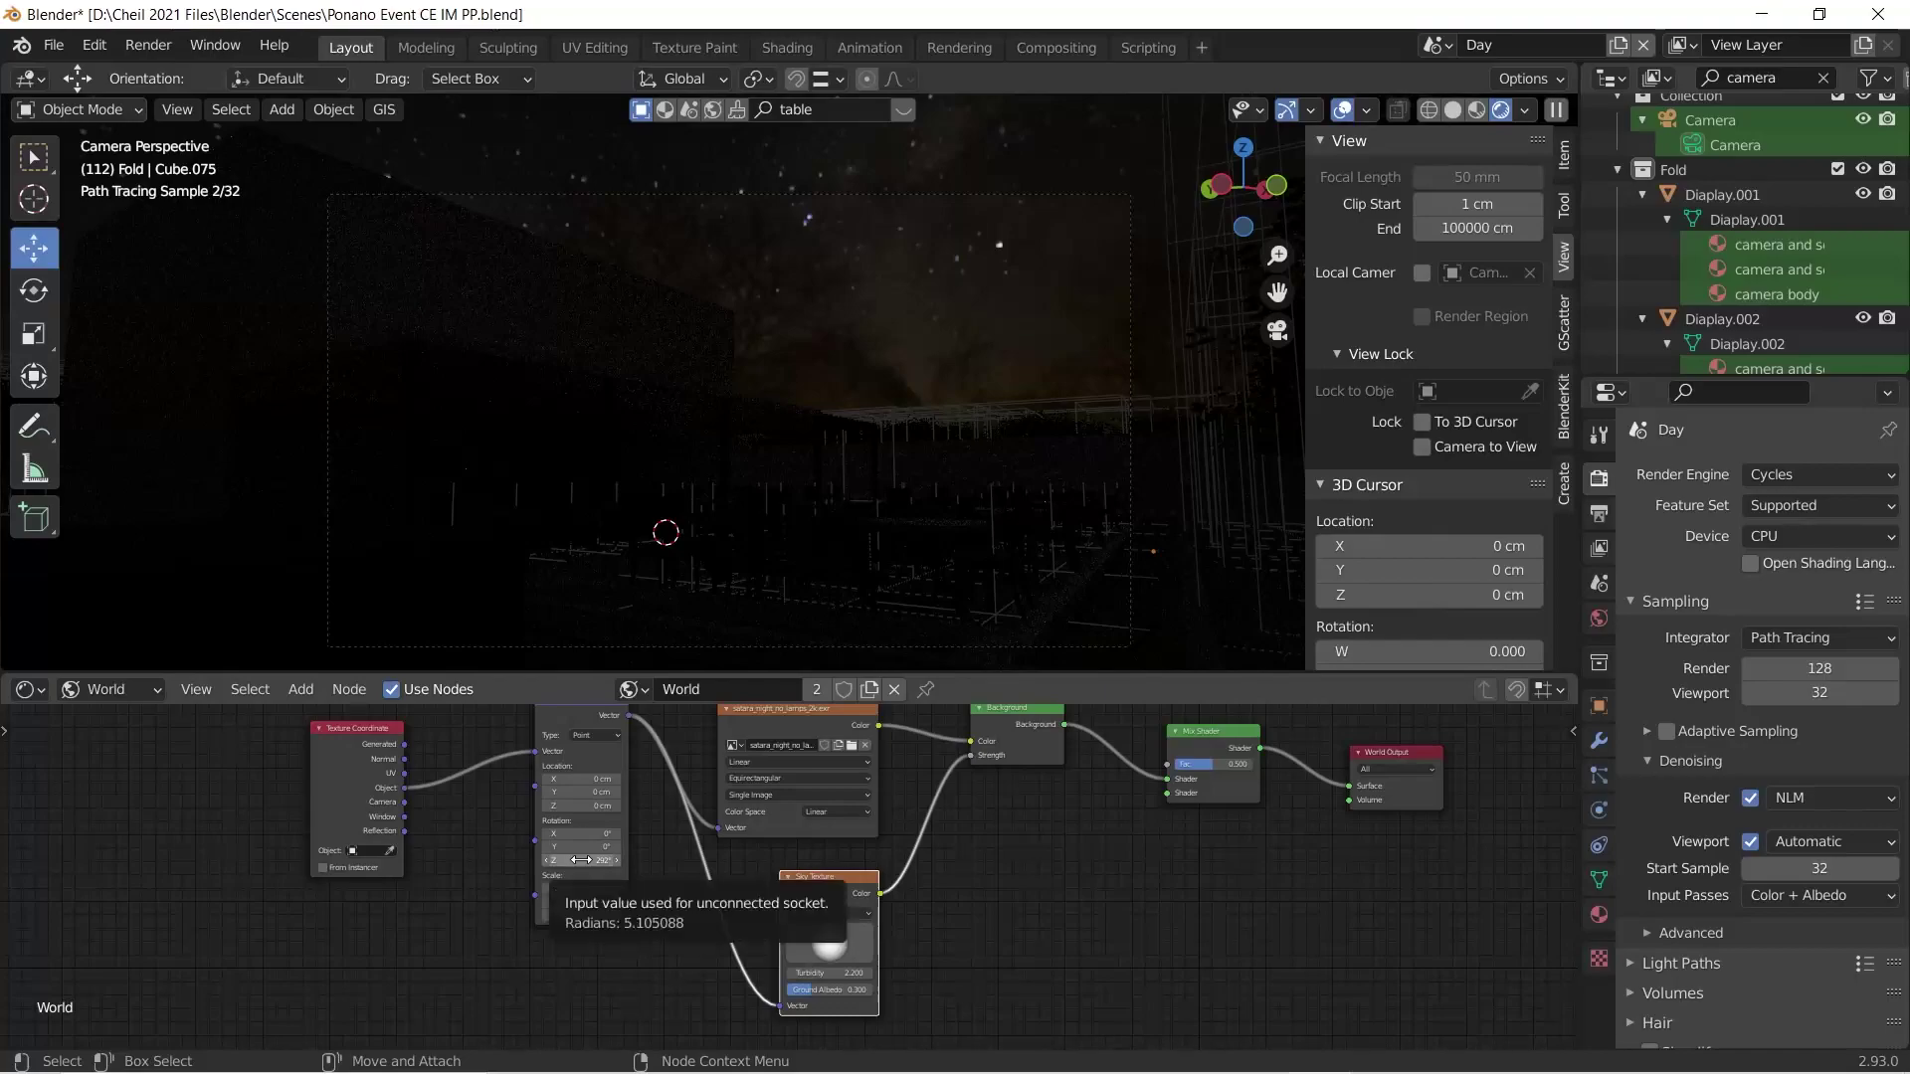
left_click(1800, 468)
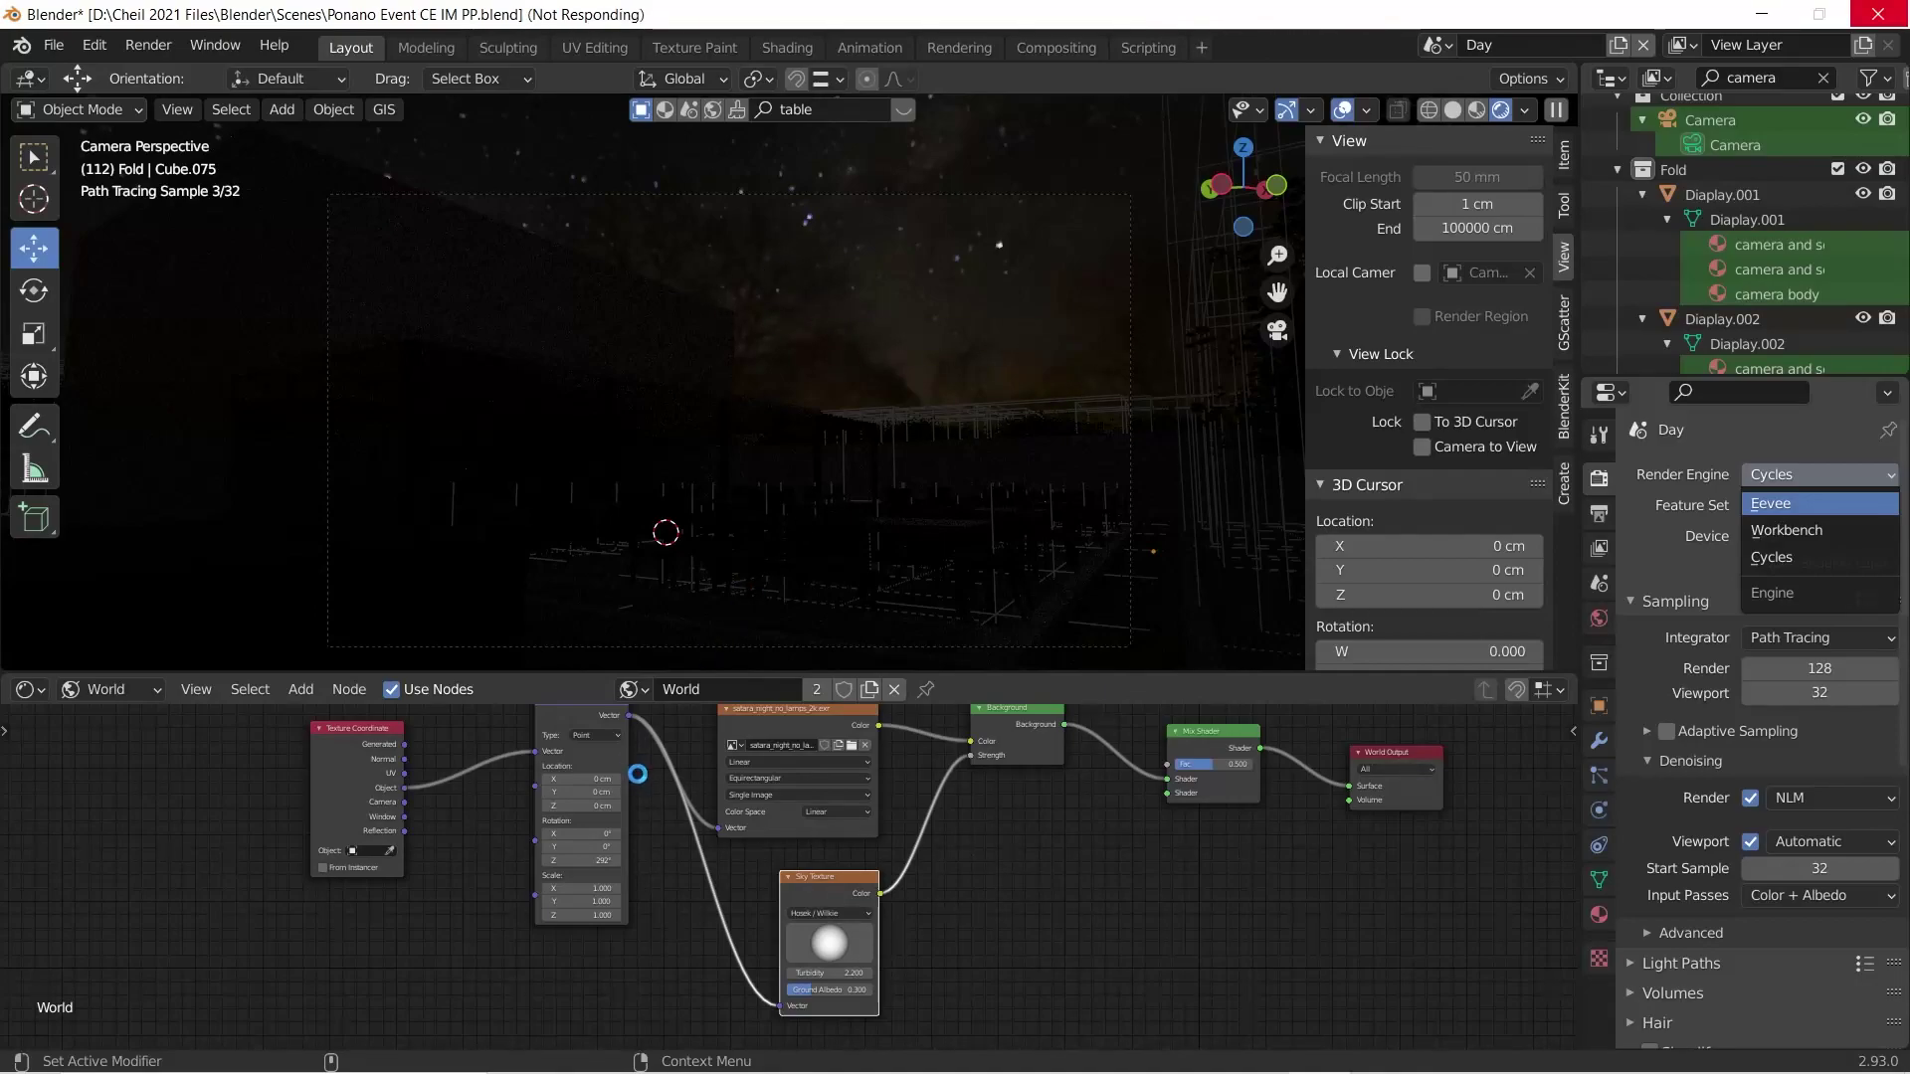
Step: Switch to Eevee, rotate the sky mapping around Z and set its Location Z to 20 cm
key("Return")
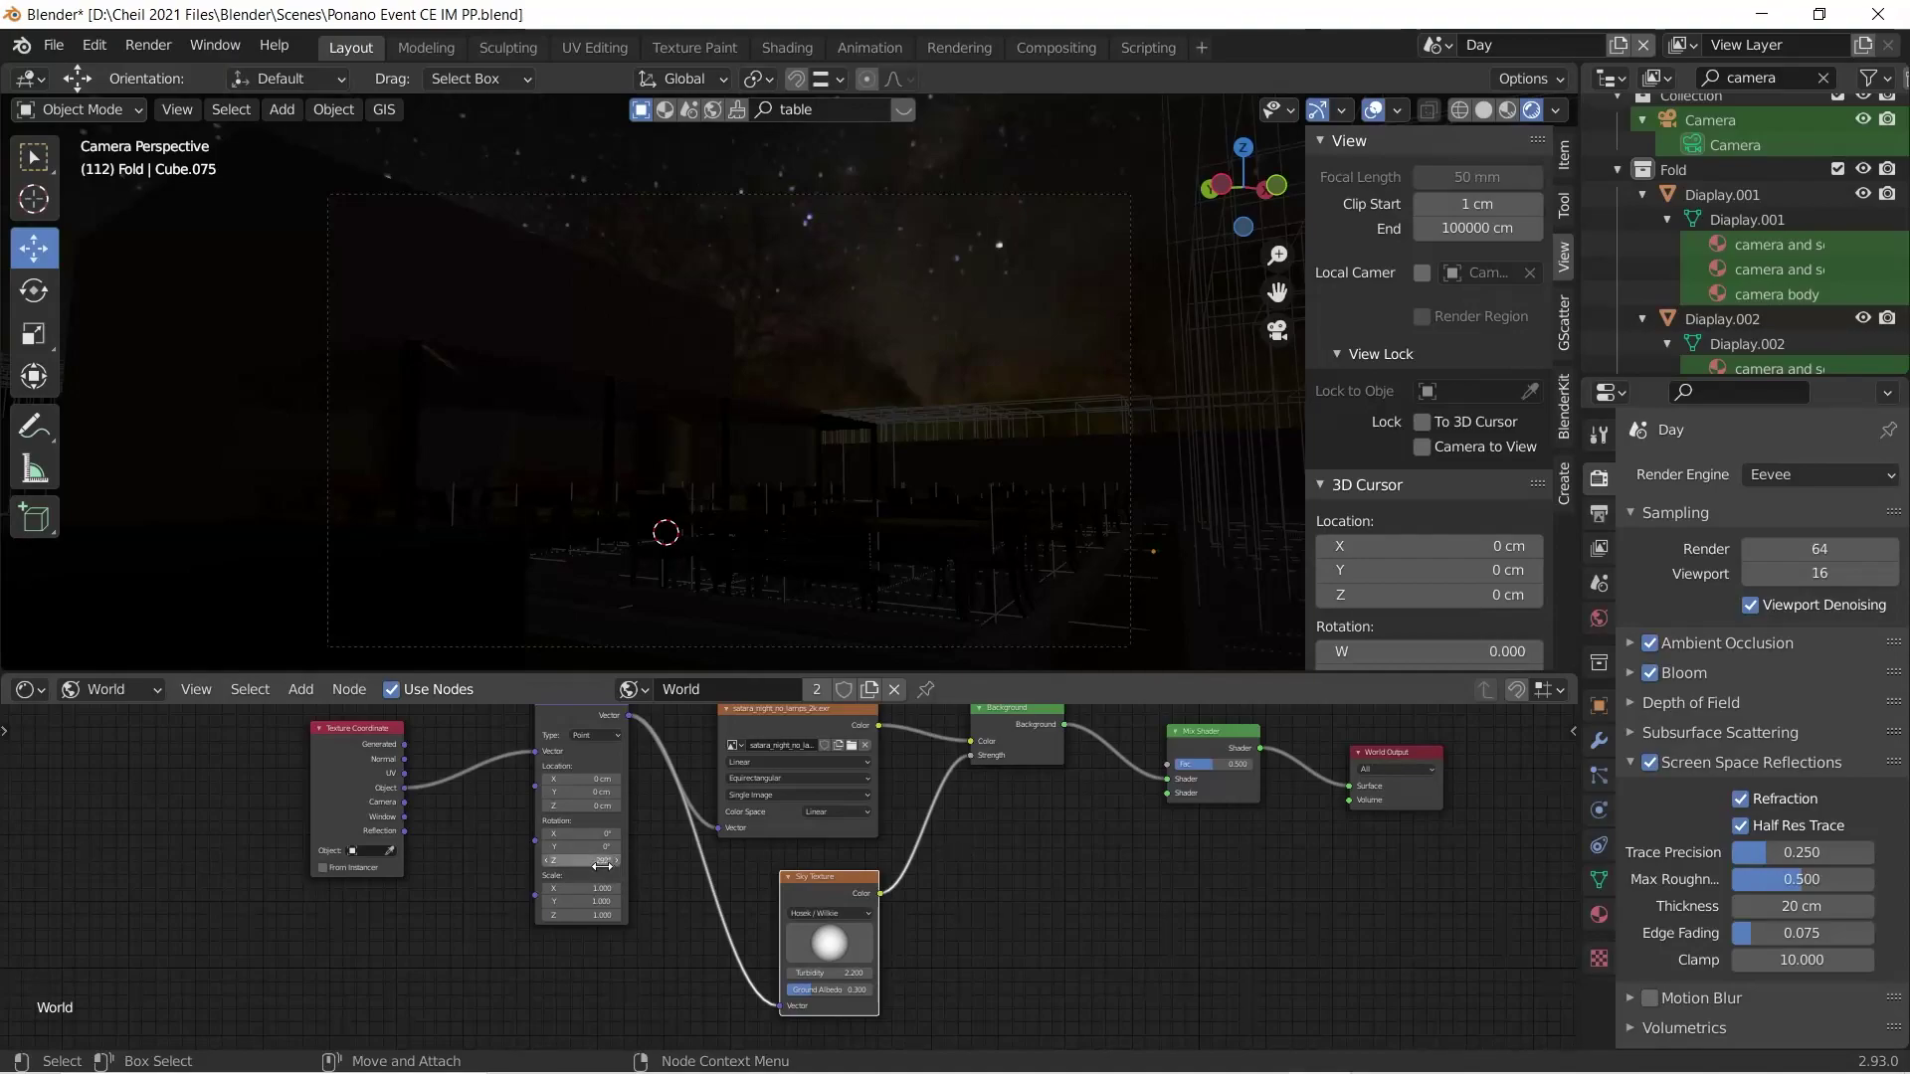
left_click_drag(587, 861, 530, 857)
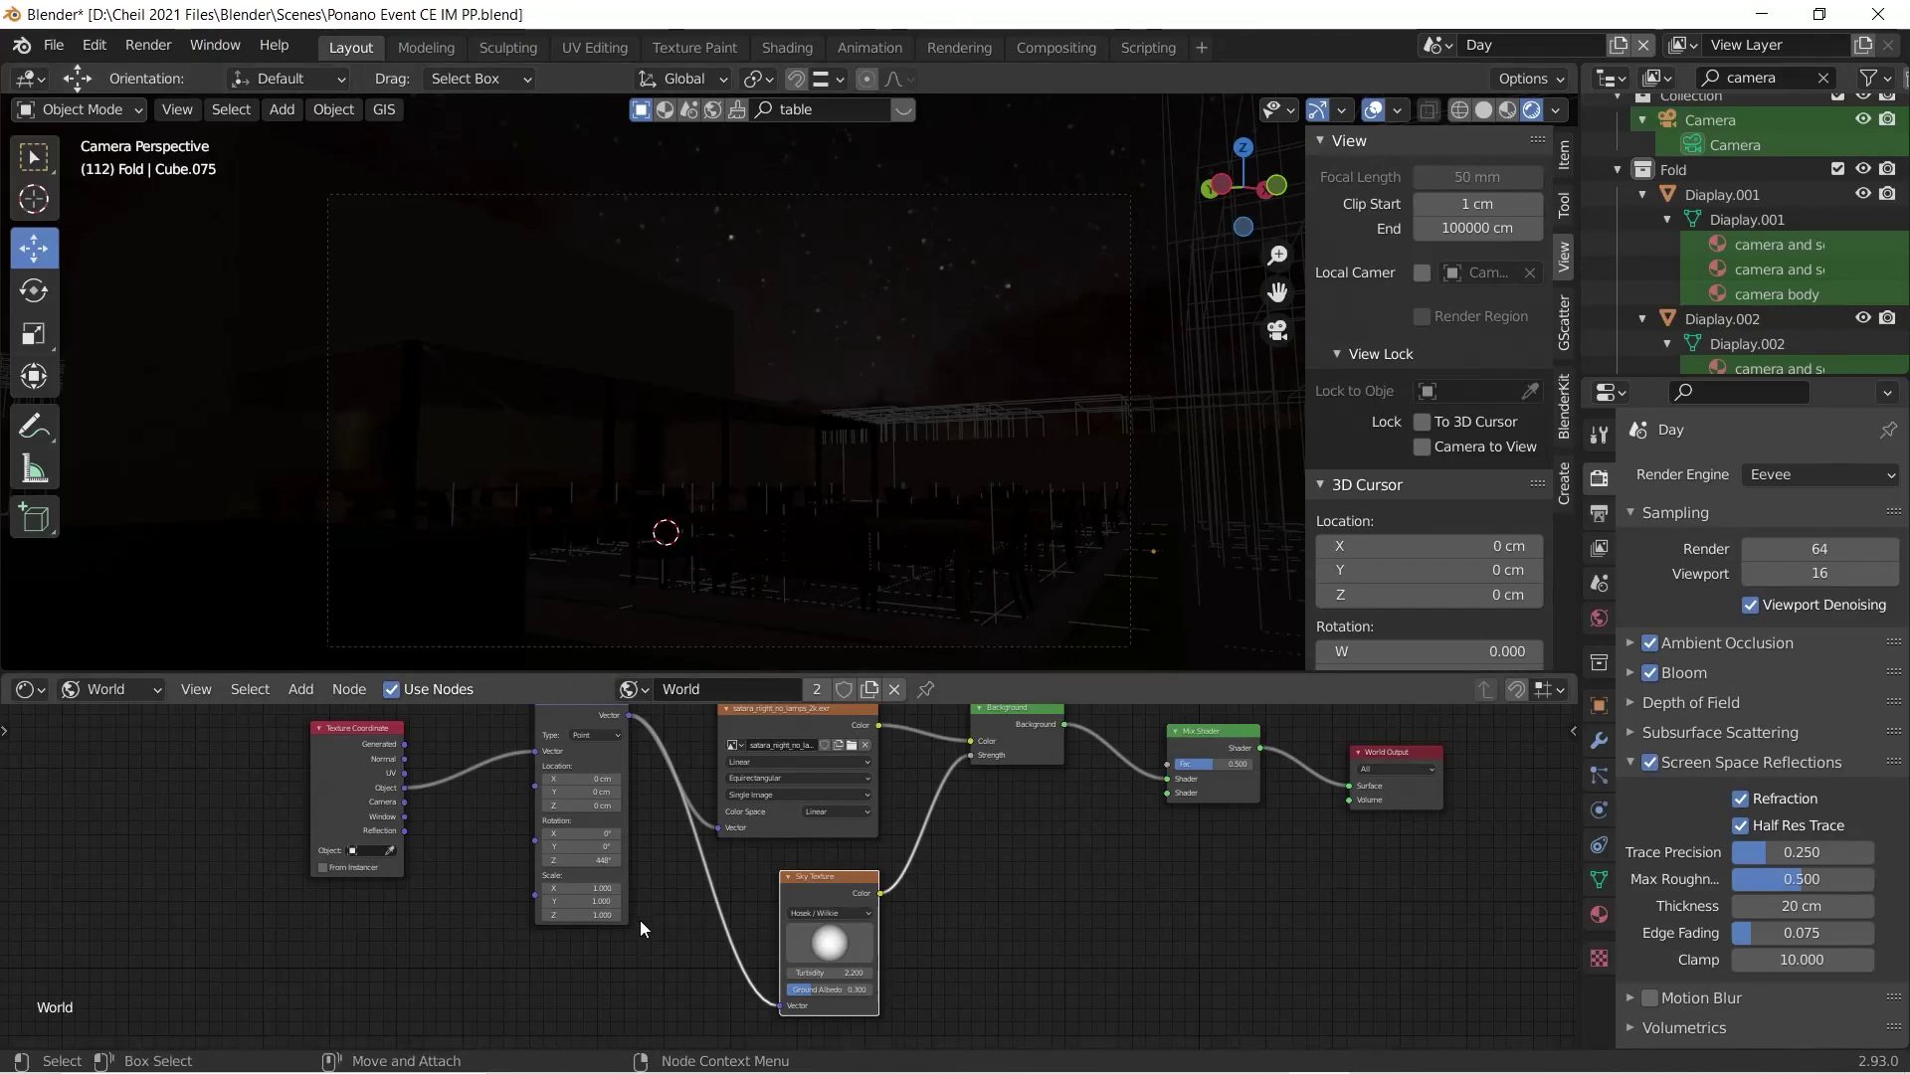
left_click(593, 806)
type("20")
key("Return")
left_click(1781, 483)
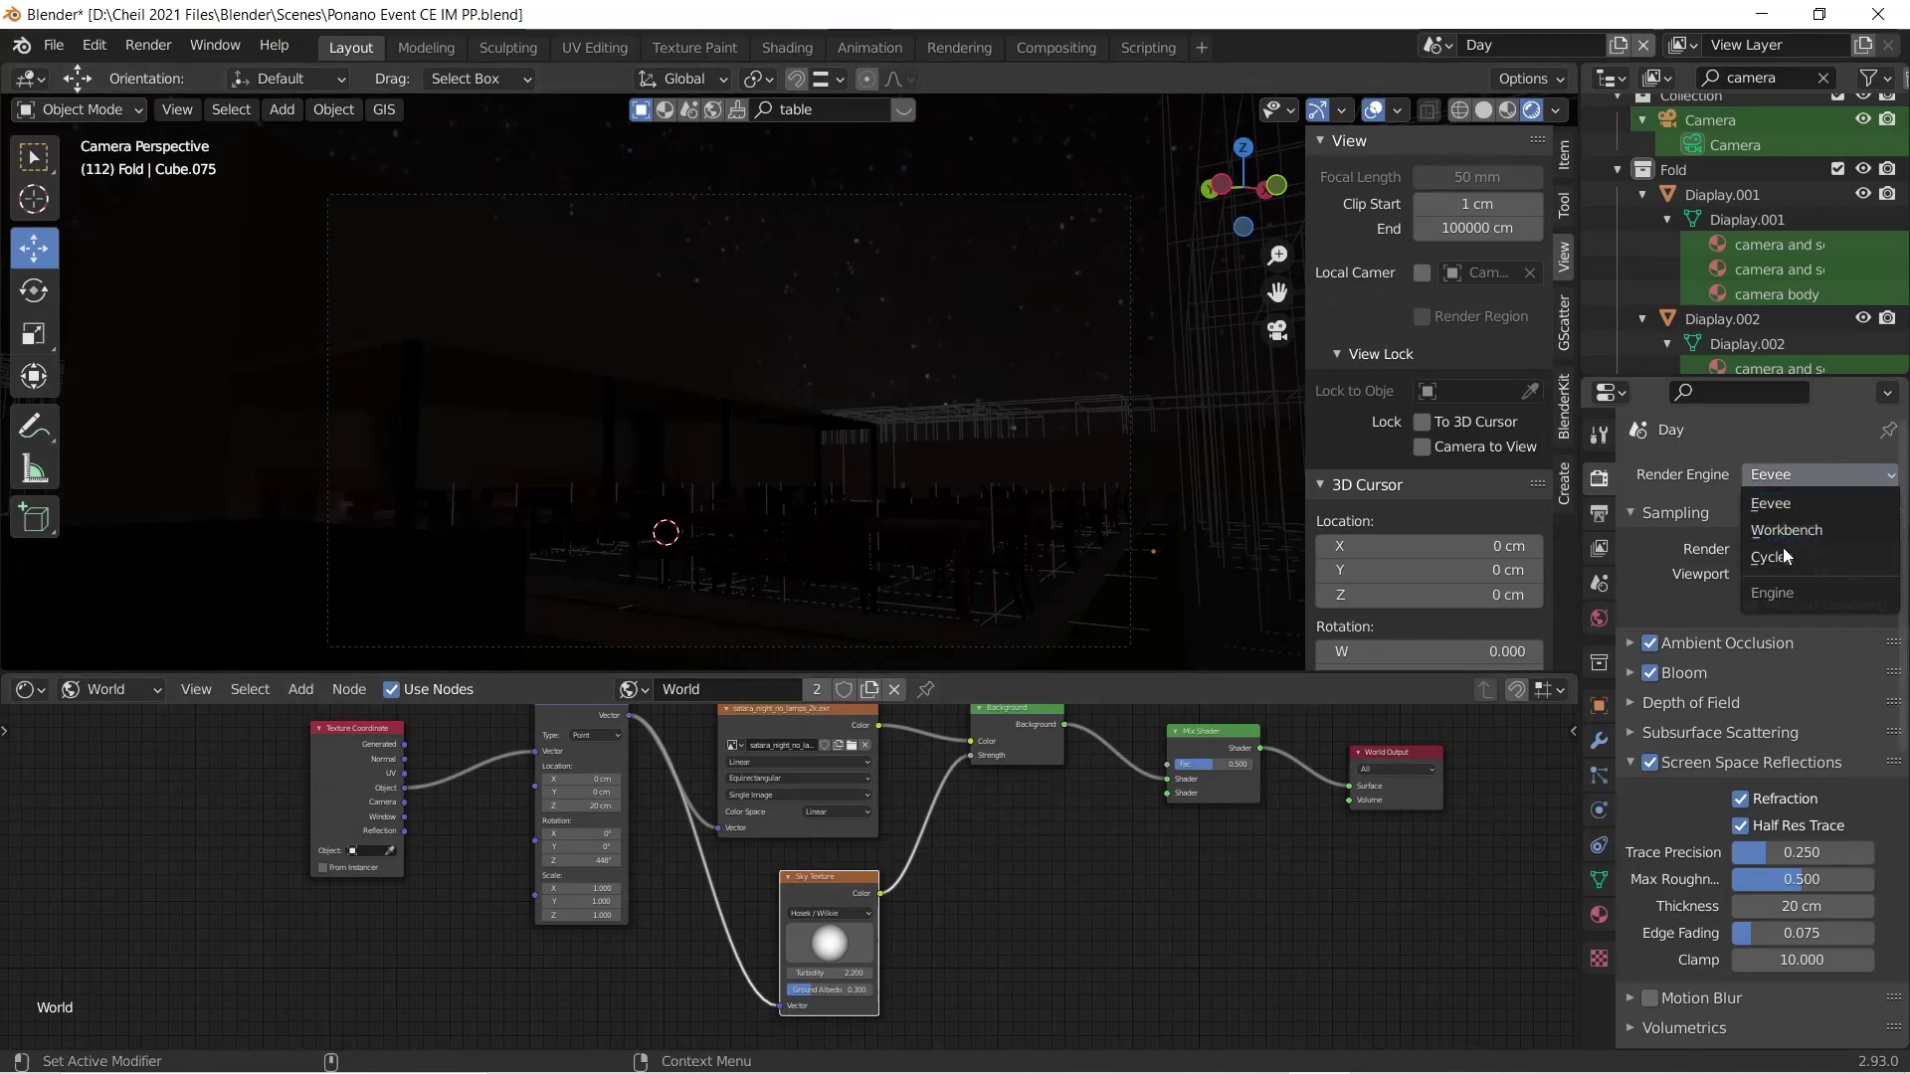
Step: Change the render engine from Eevee back to Cycles
key("Return")
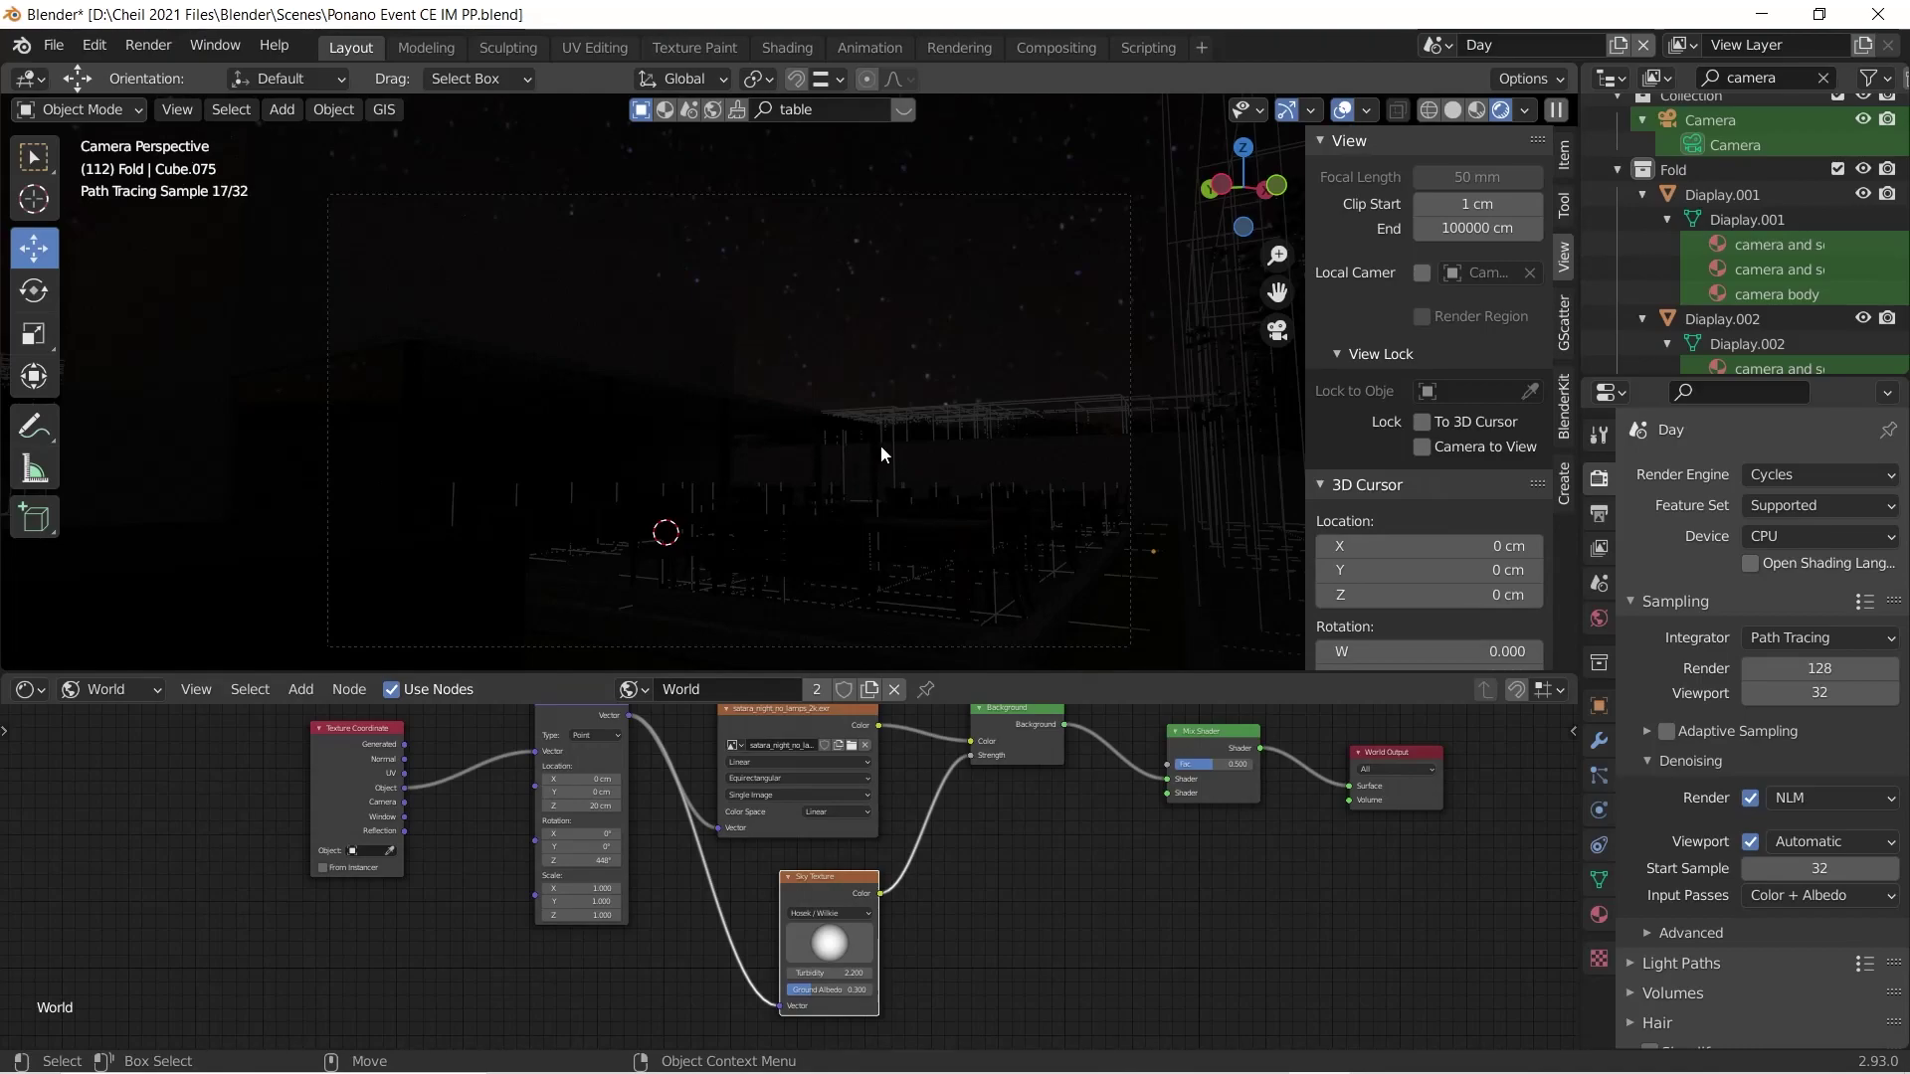
Step: Reload the oberer_kuhberg_2k.exr daylight HDRI and switch the Sky Texture to Nishita
left_click(850, 746)
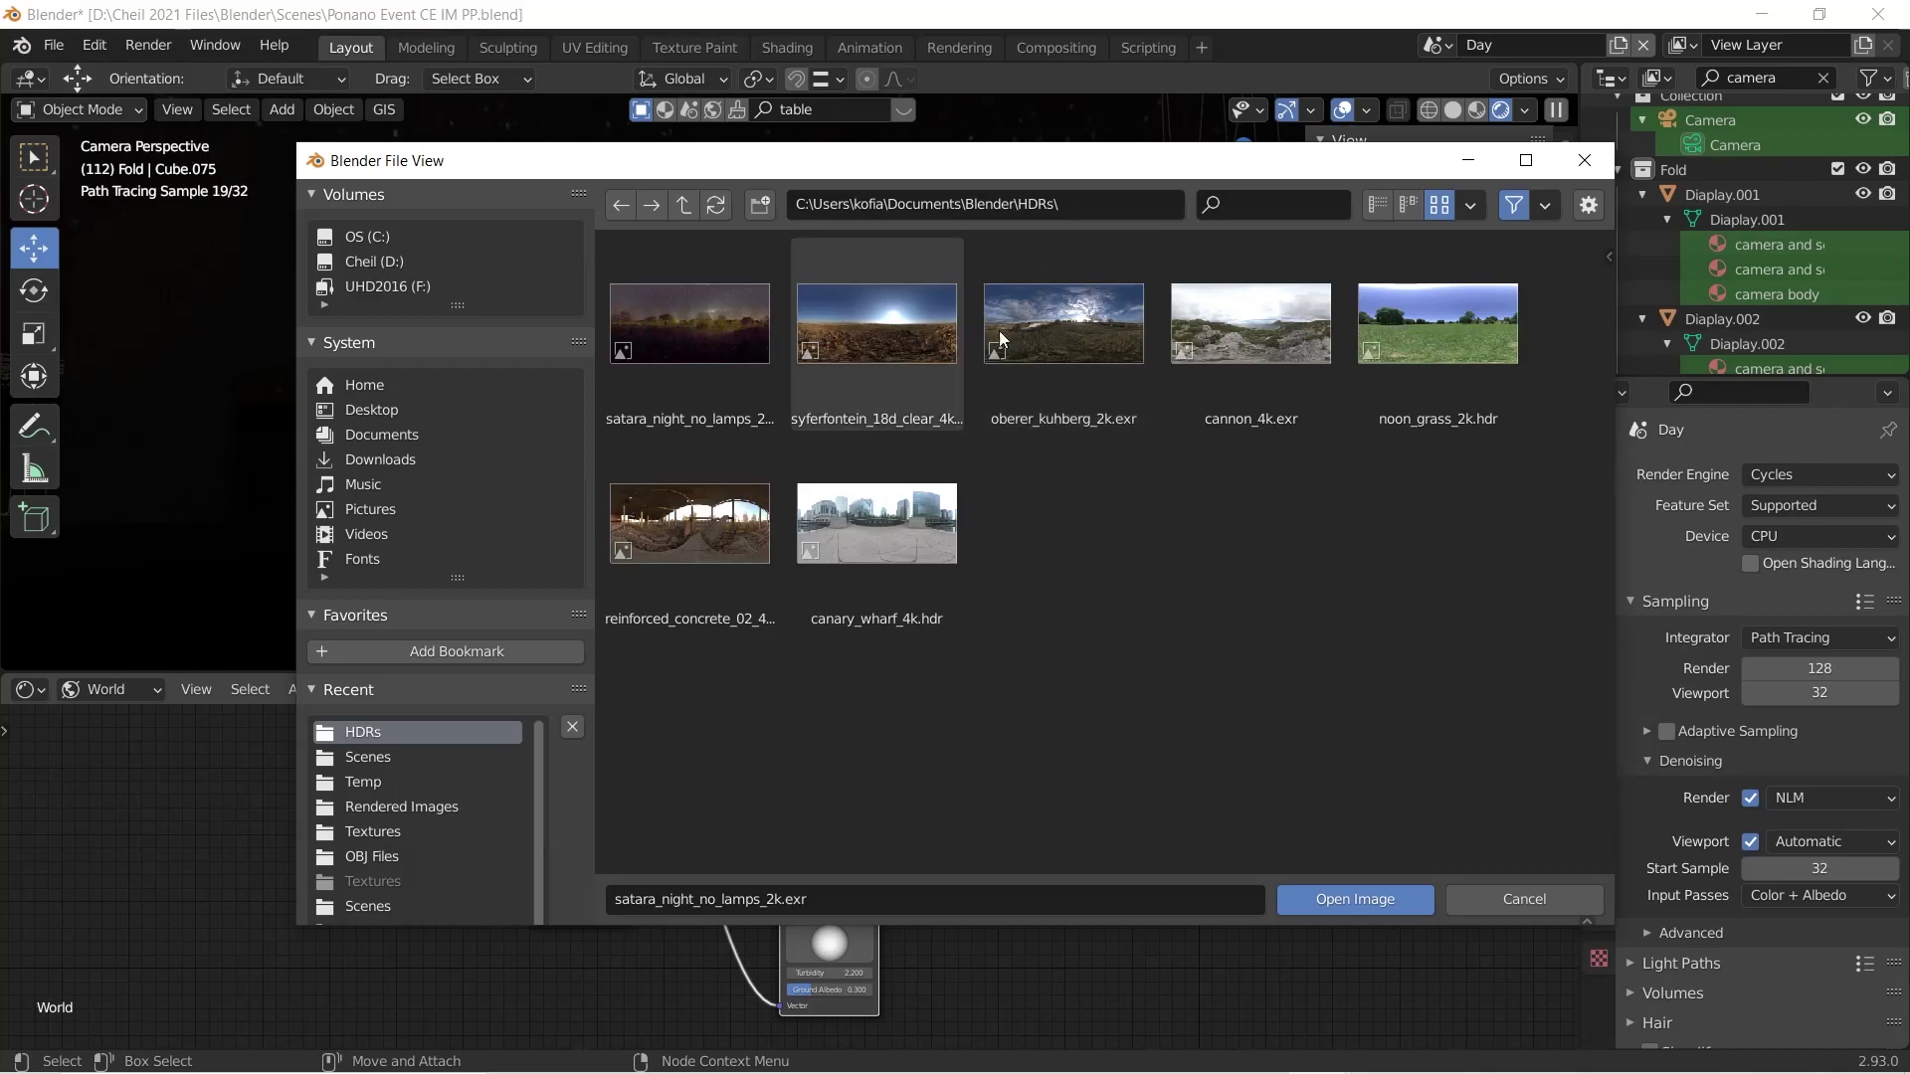
key("Escape")
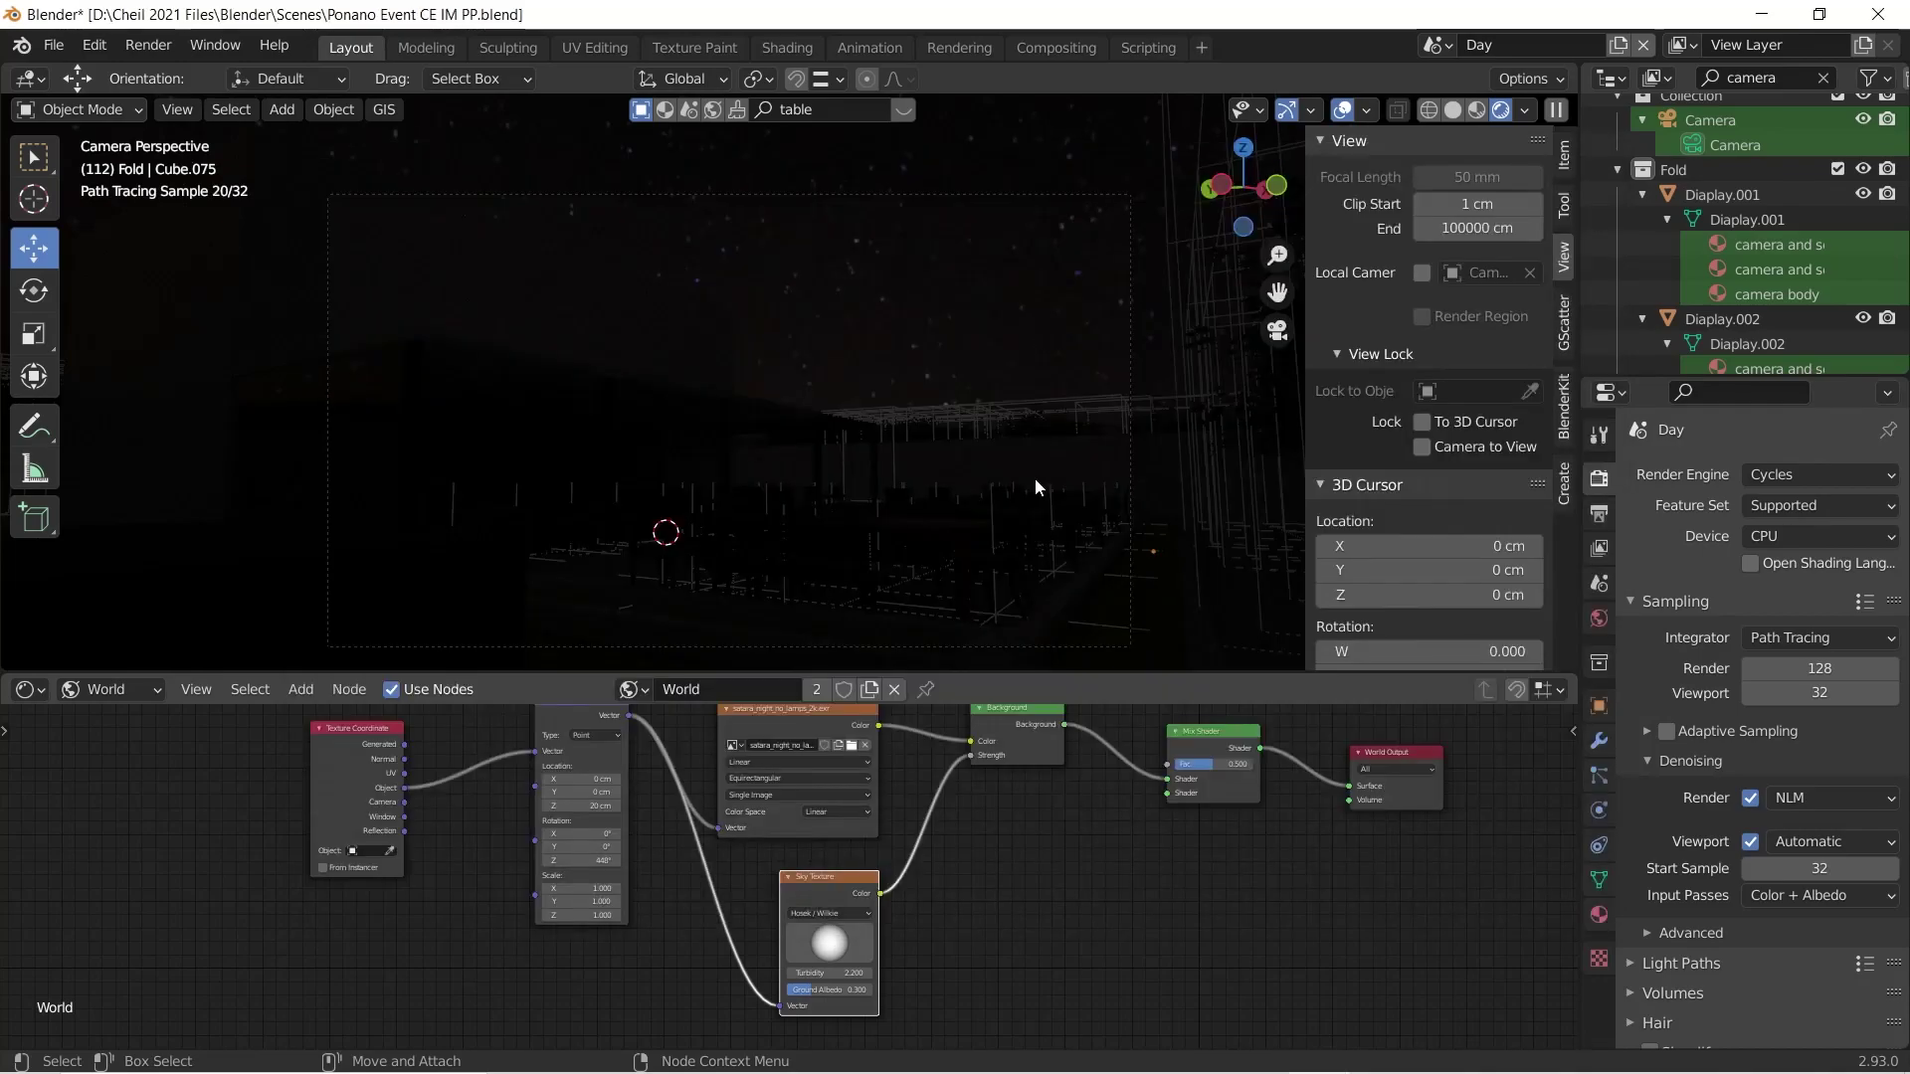
left_click(861, 915)
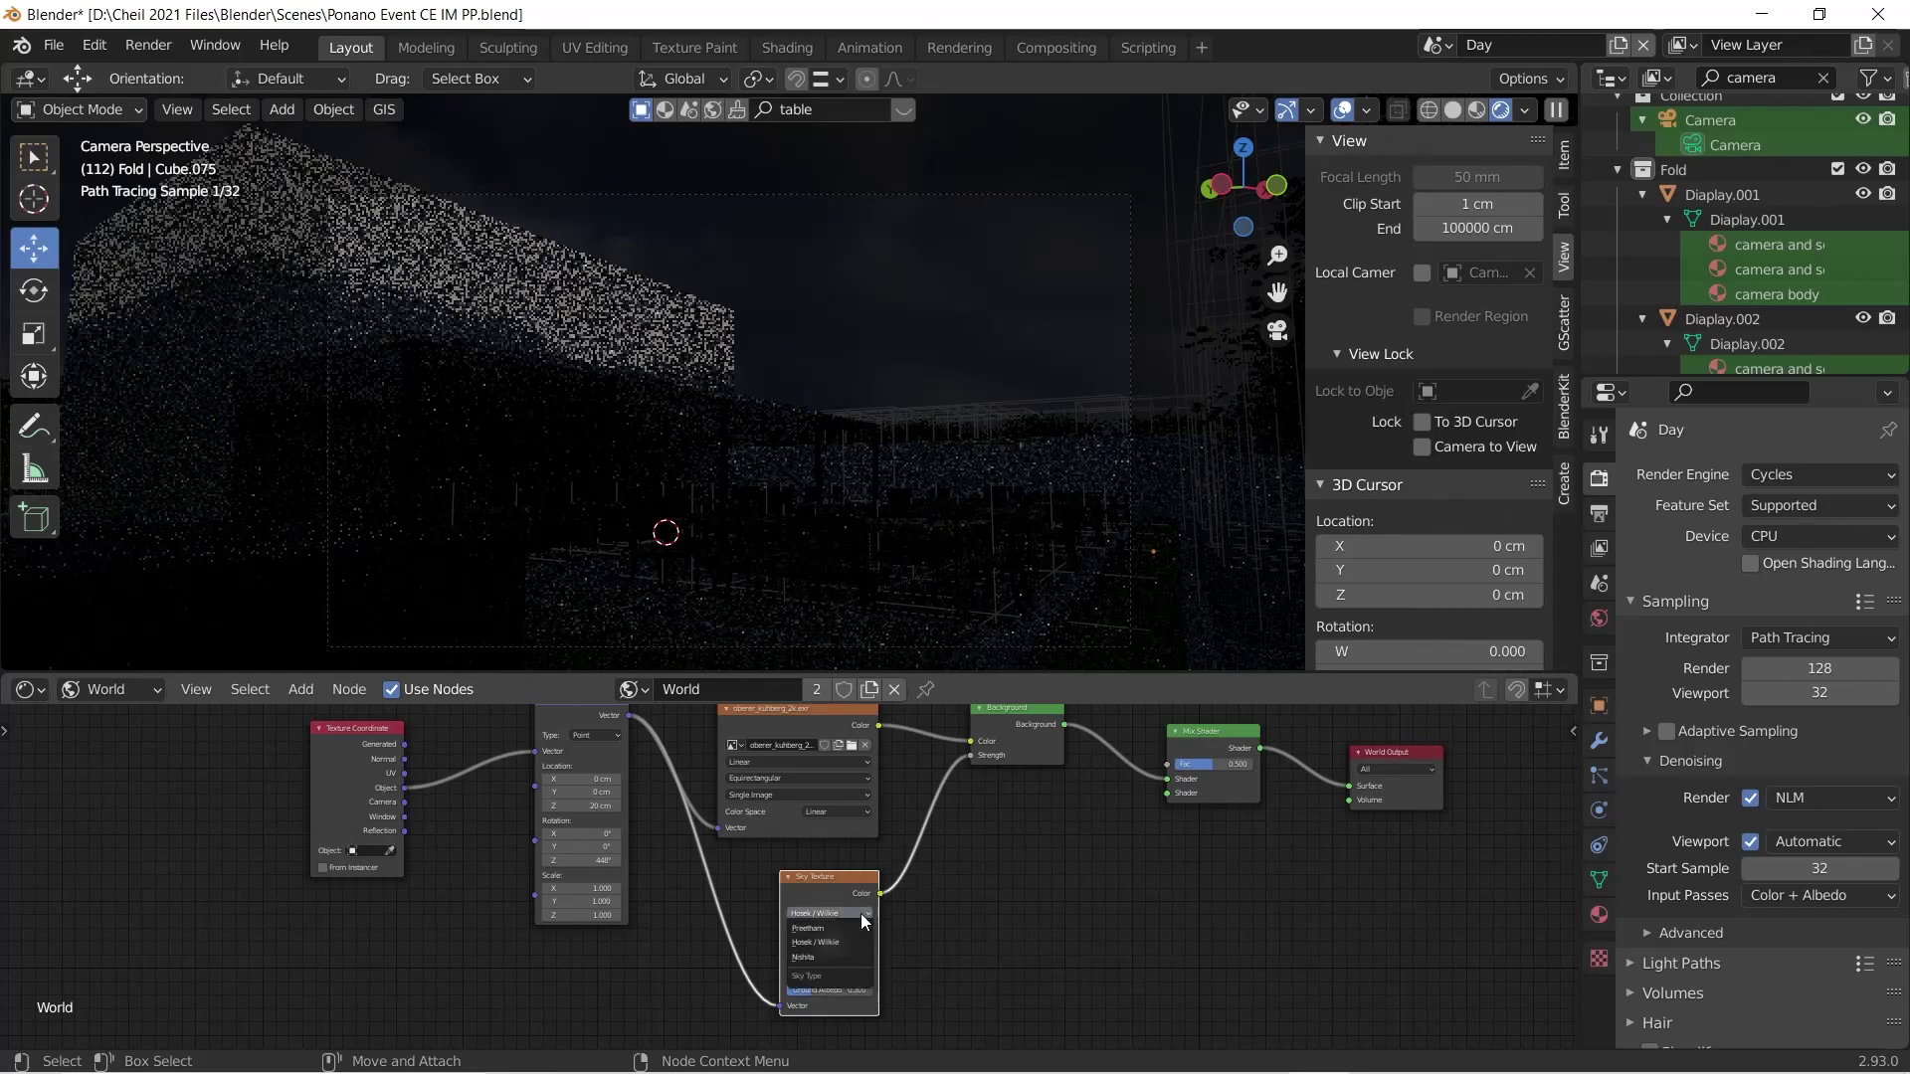
left_click(832, 953)
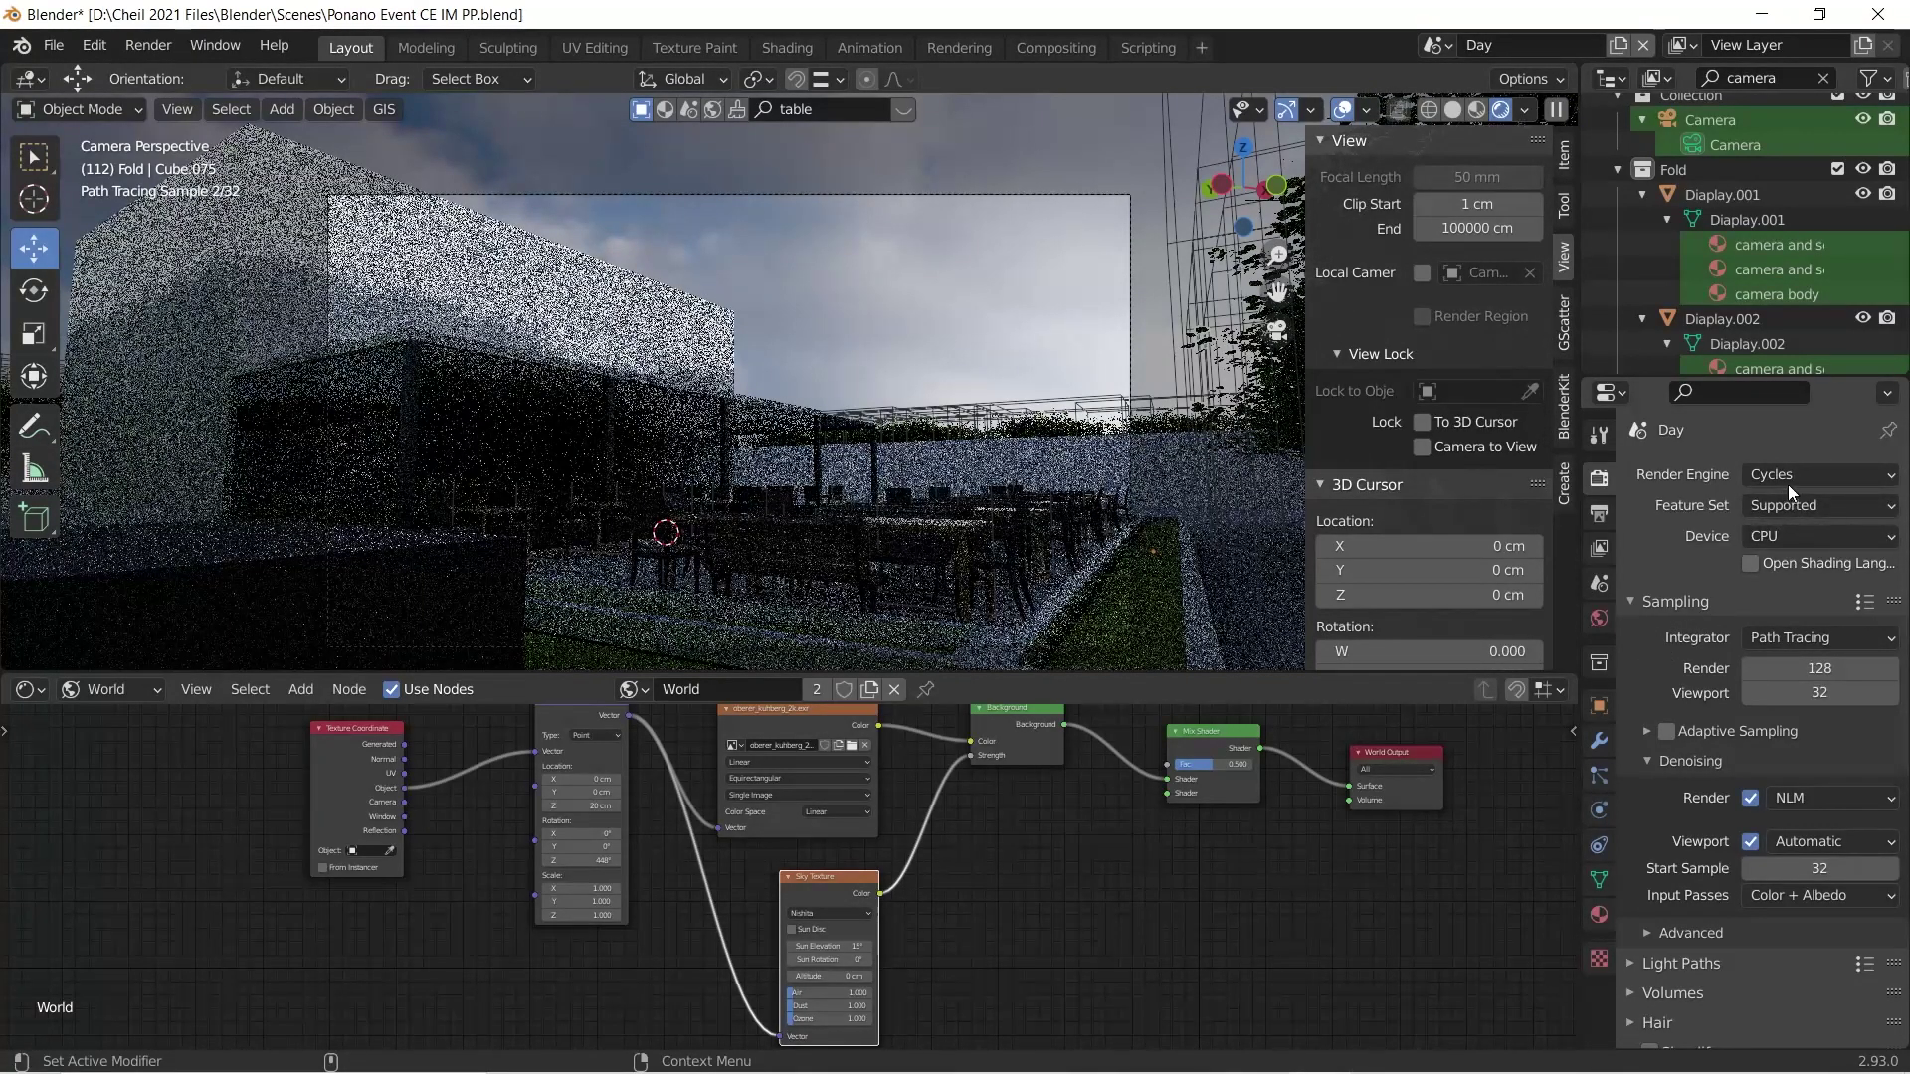
Step: Switch to Eevee and rotate the sky mapping's Z rotation to reposition the sun
left_click(1794, 480)
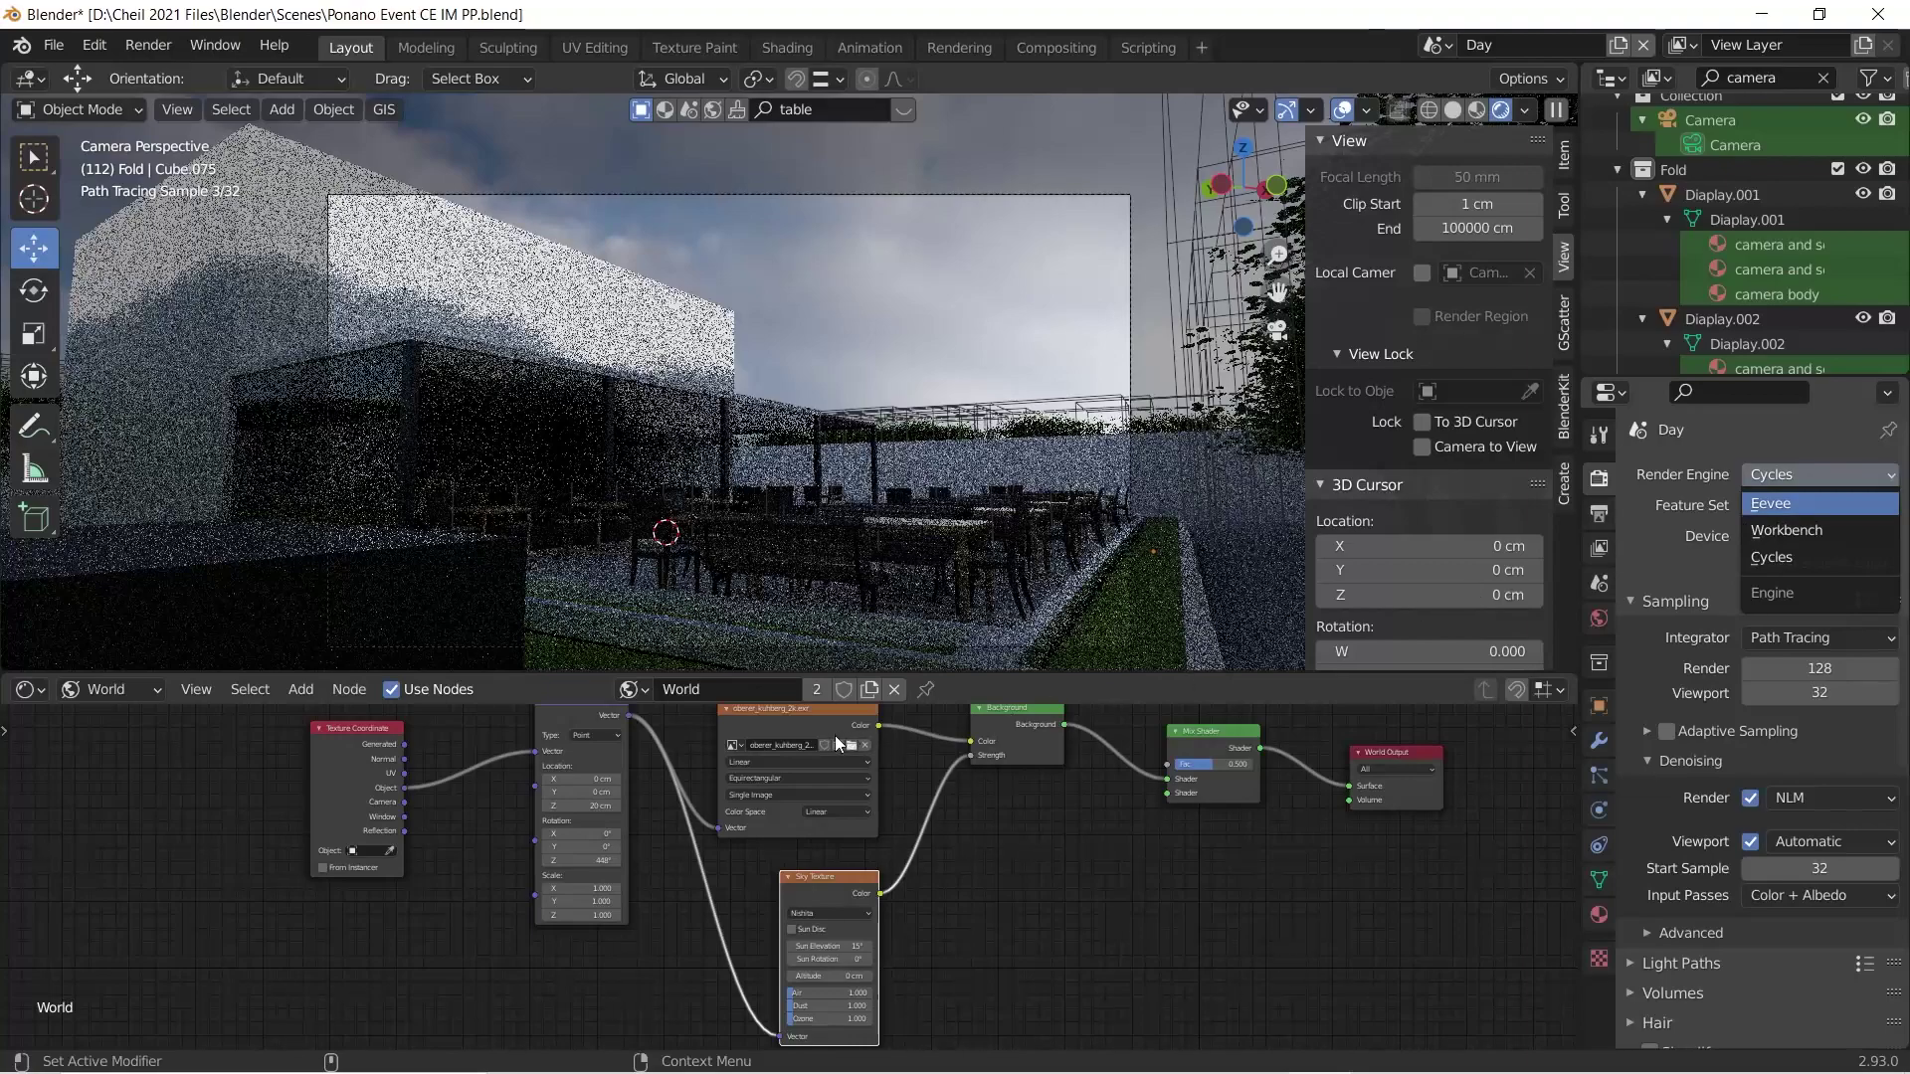
key("Return")
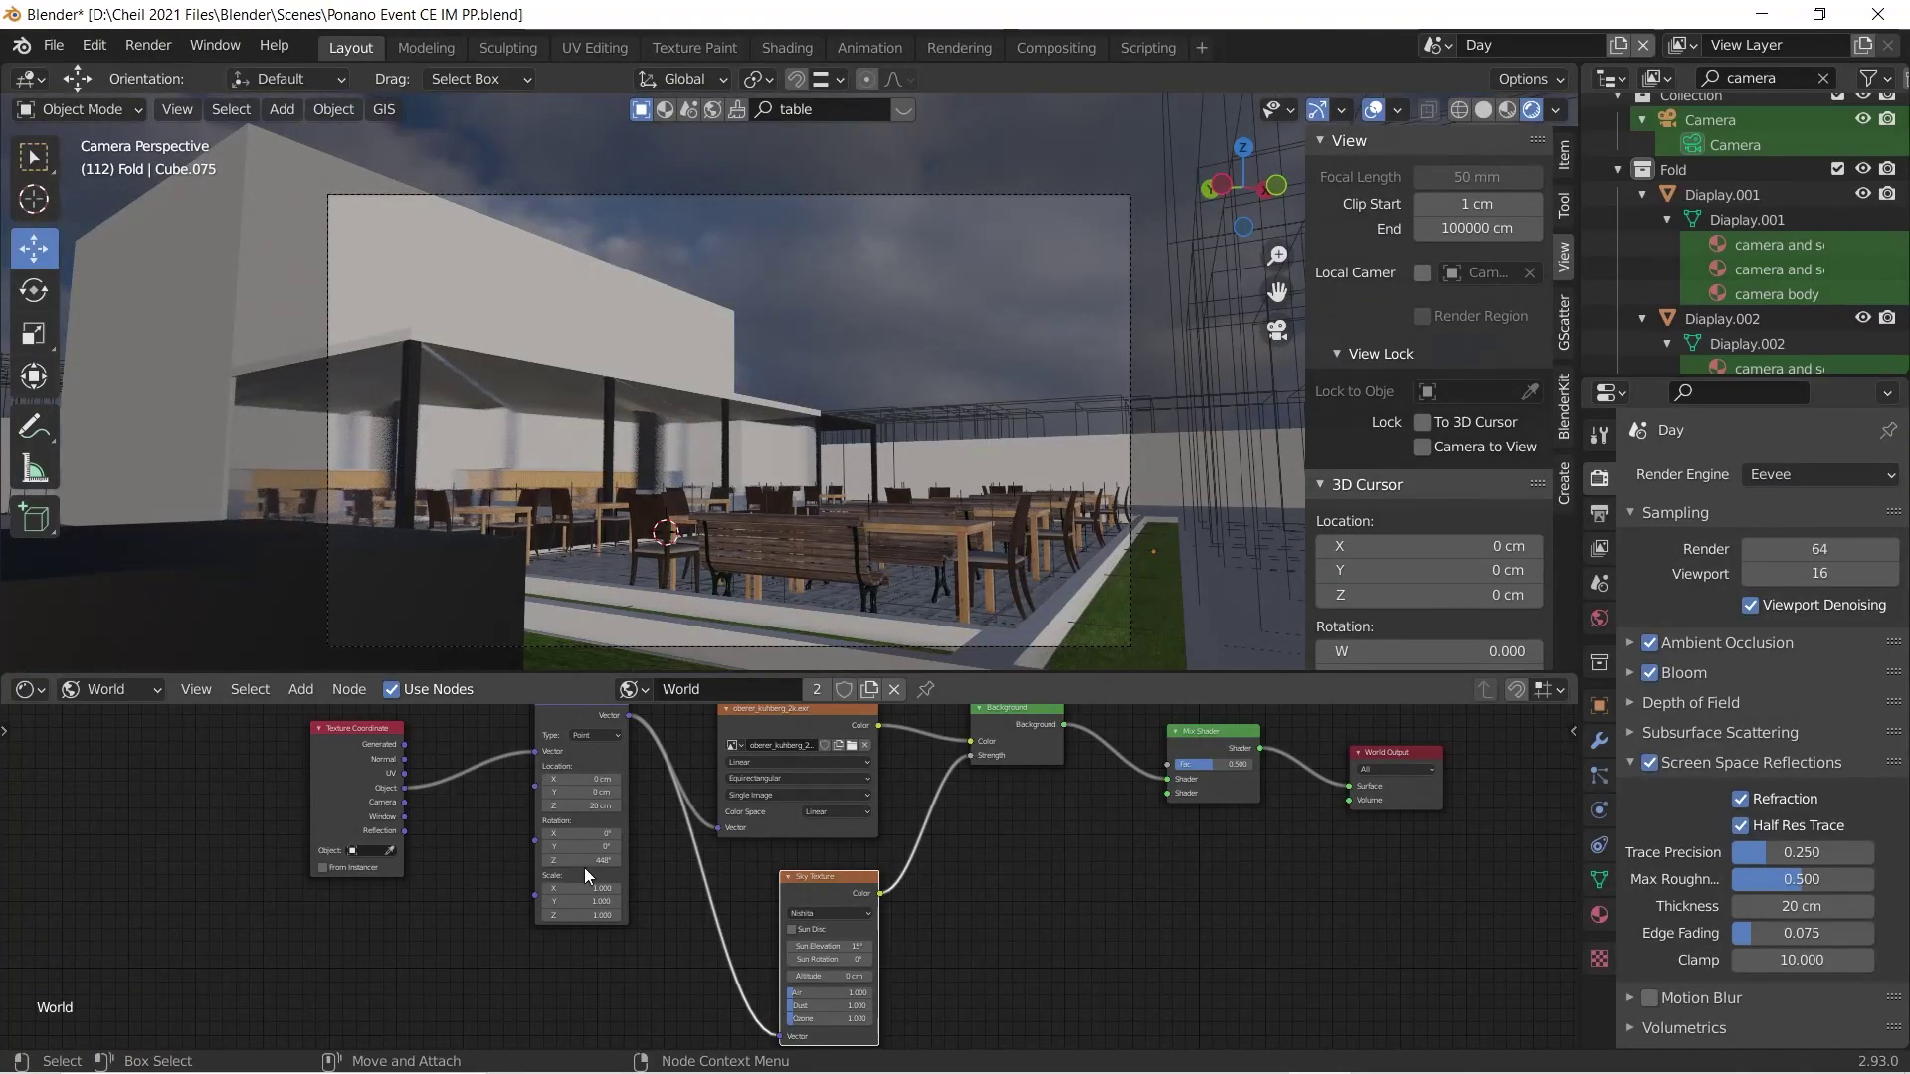
left_click_drag(583, 867, 754, 872)
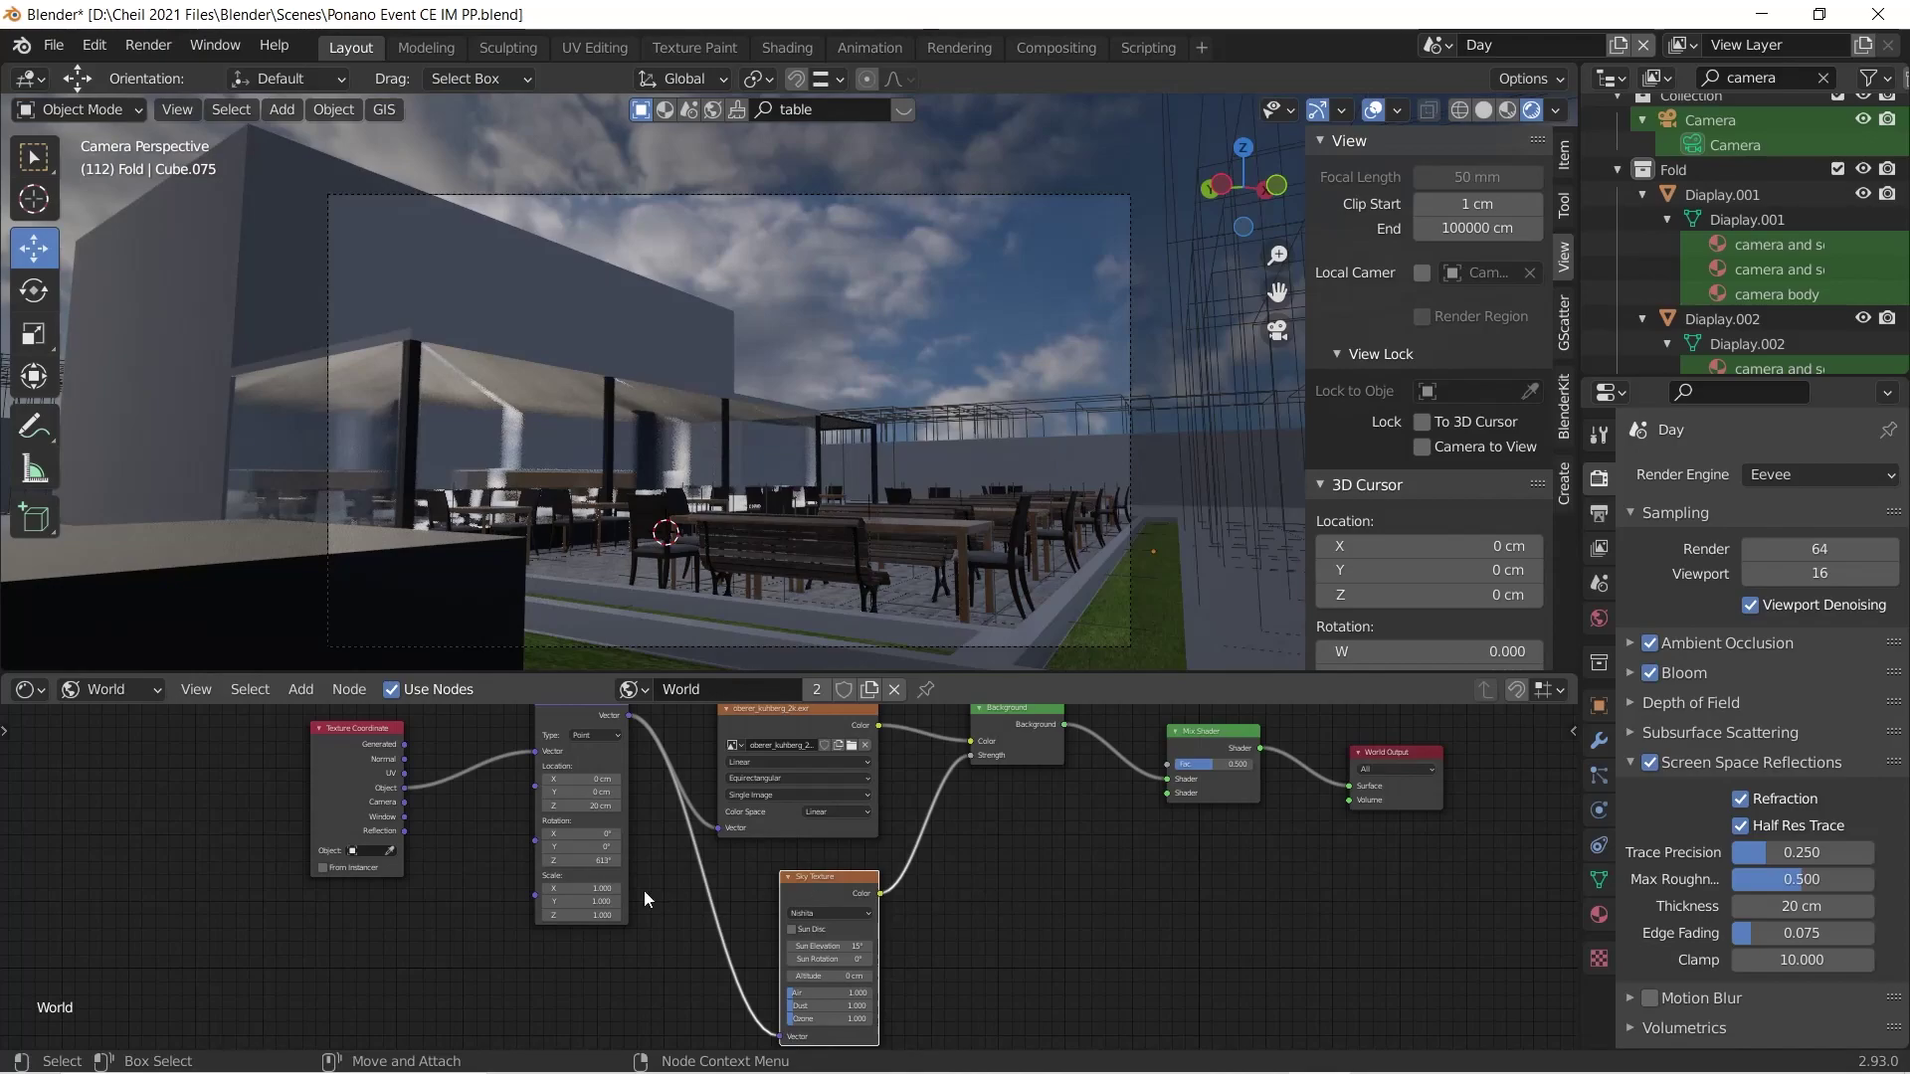
left_click_drag(595, 861, 734, 861)
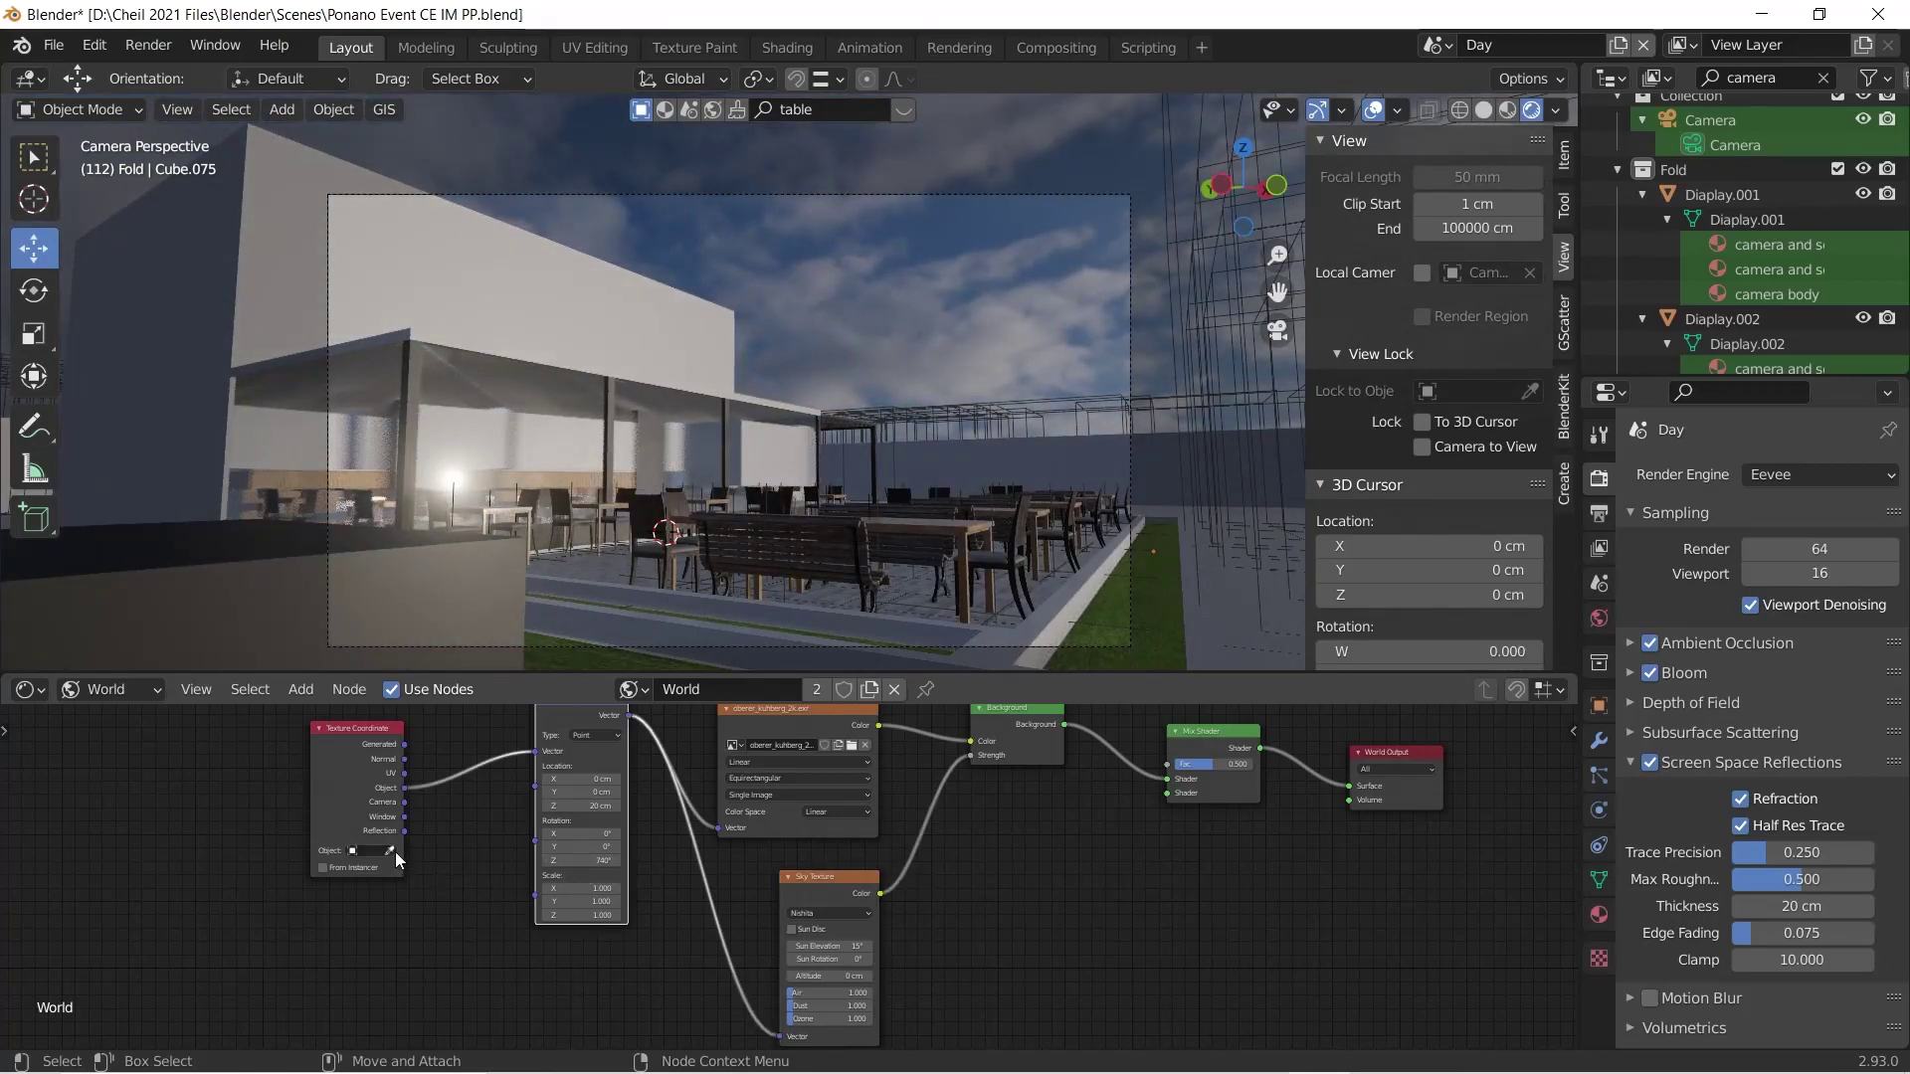
Step: Reset the mapping's Location Z to 0 cm and rotate the sky until the sun sits overhead
left_click(587, 806)
type("0")
key("Return")
left_click_drag(587, 861, 699, 861)
left_click_drag(568, 861, 728, 862)
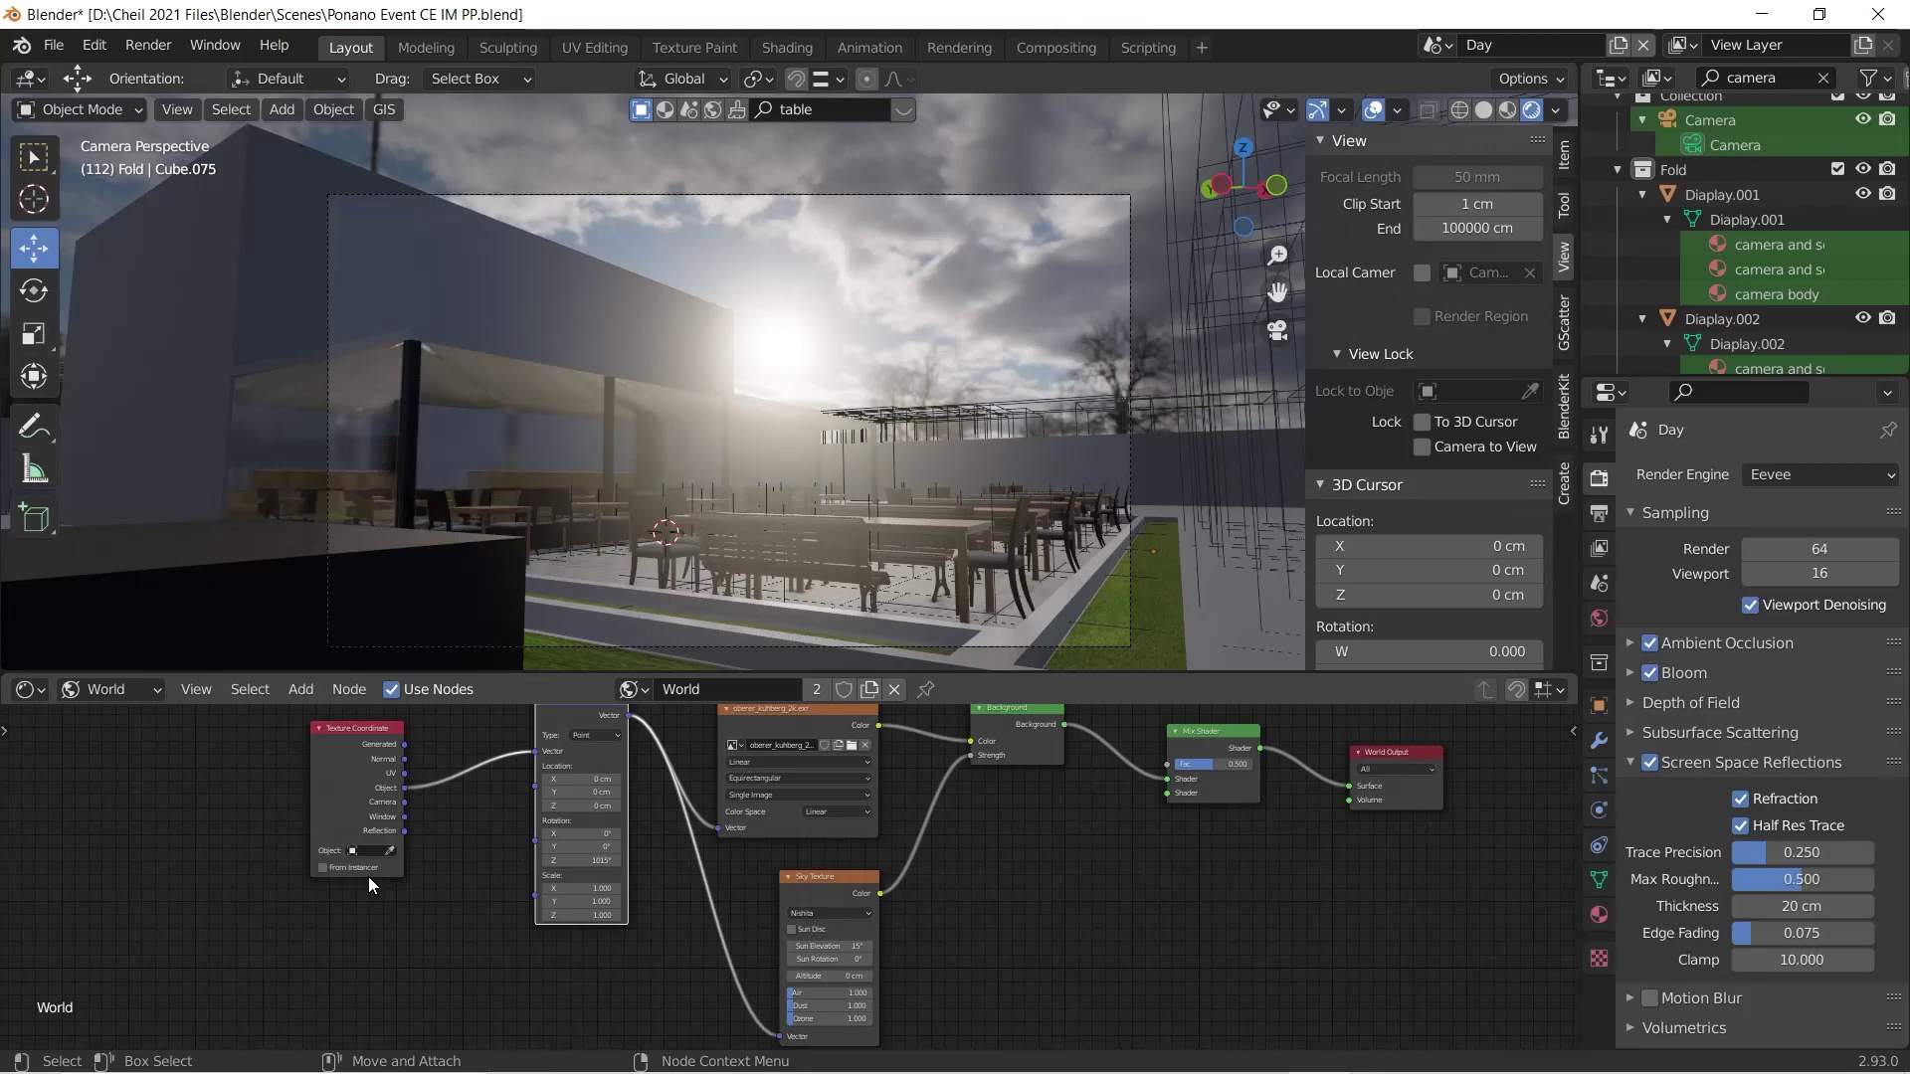
left_click(1886, 474)
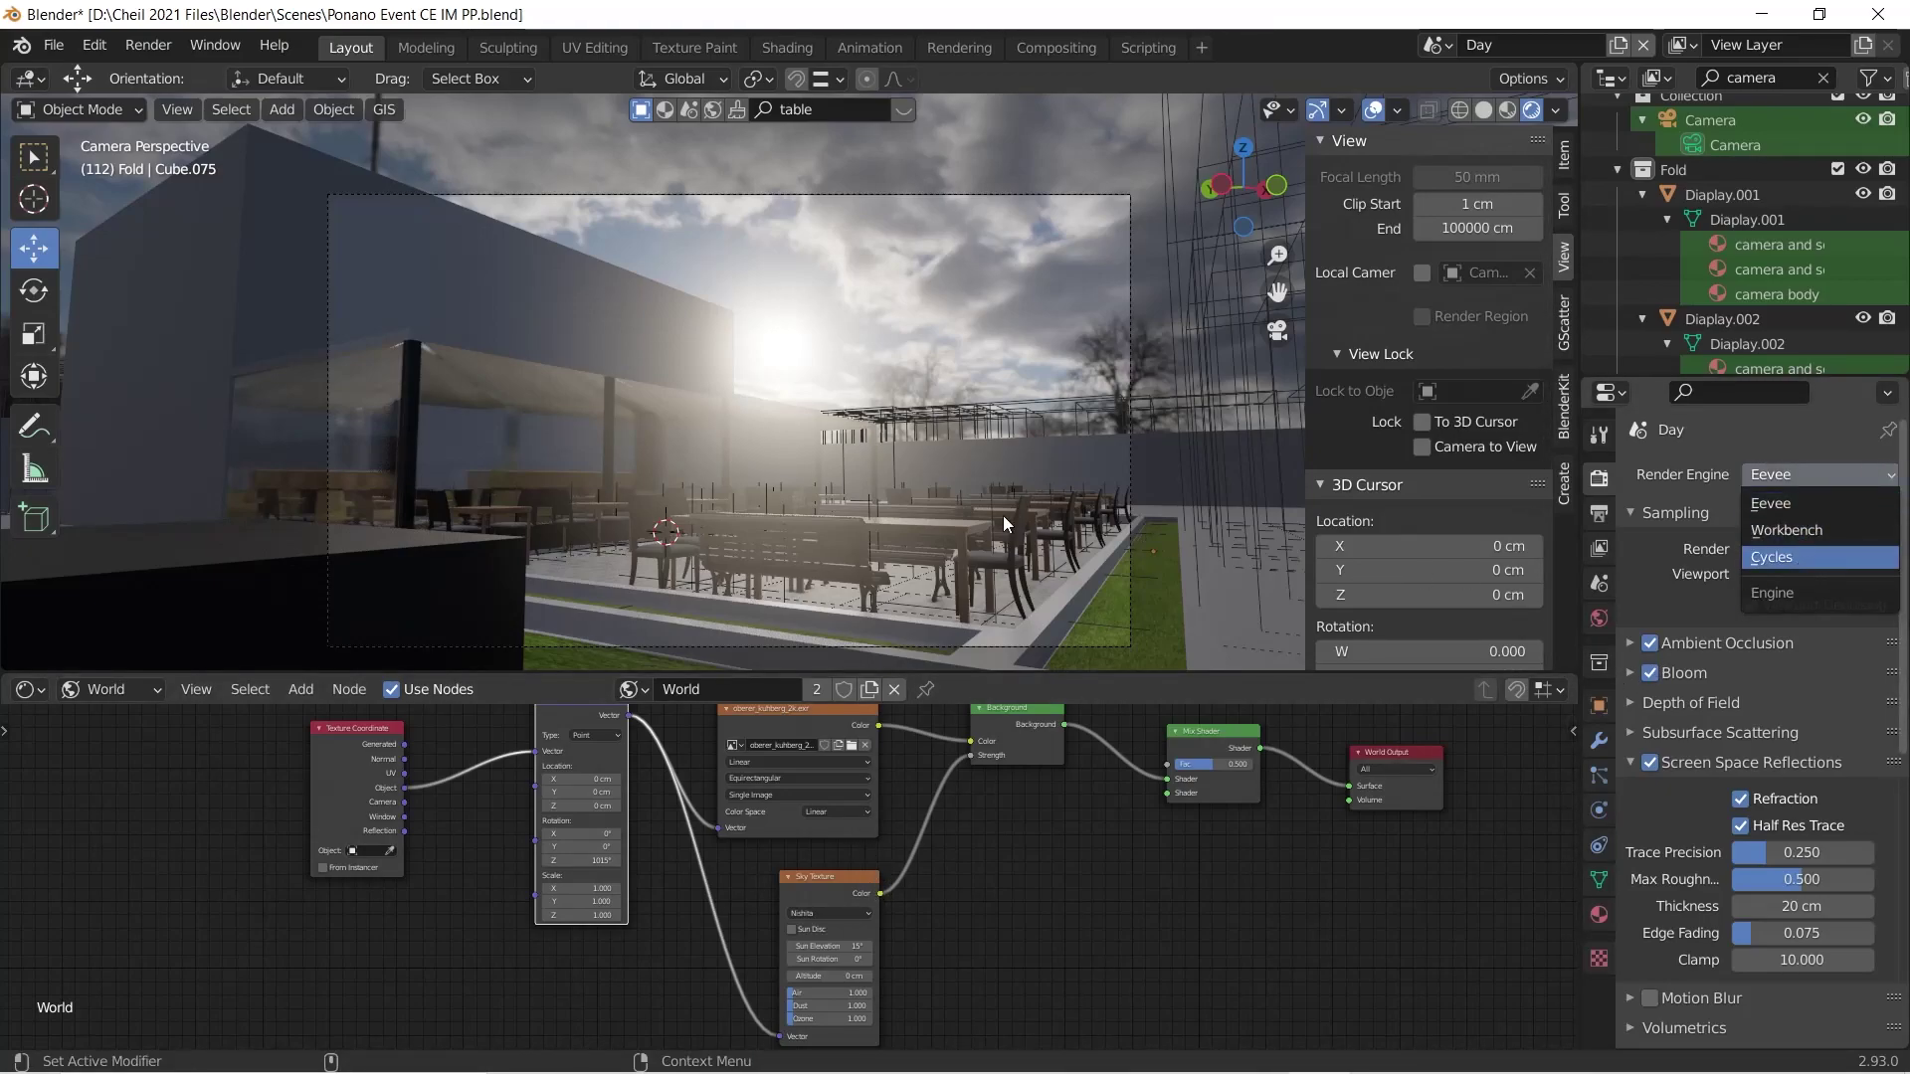
Step: Set the render engine to Cycles for the final daylight render
key("Return")
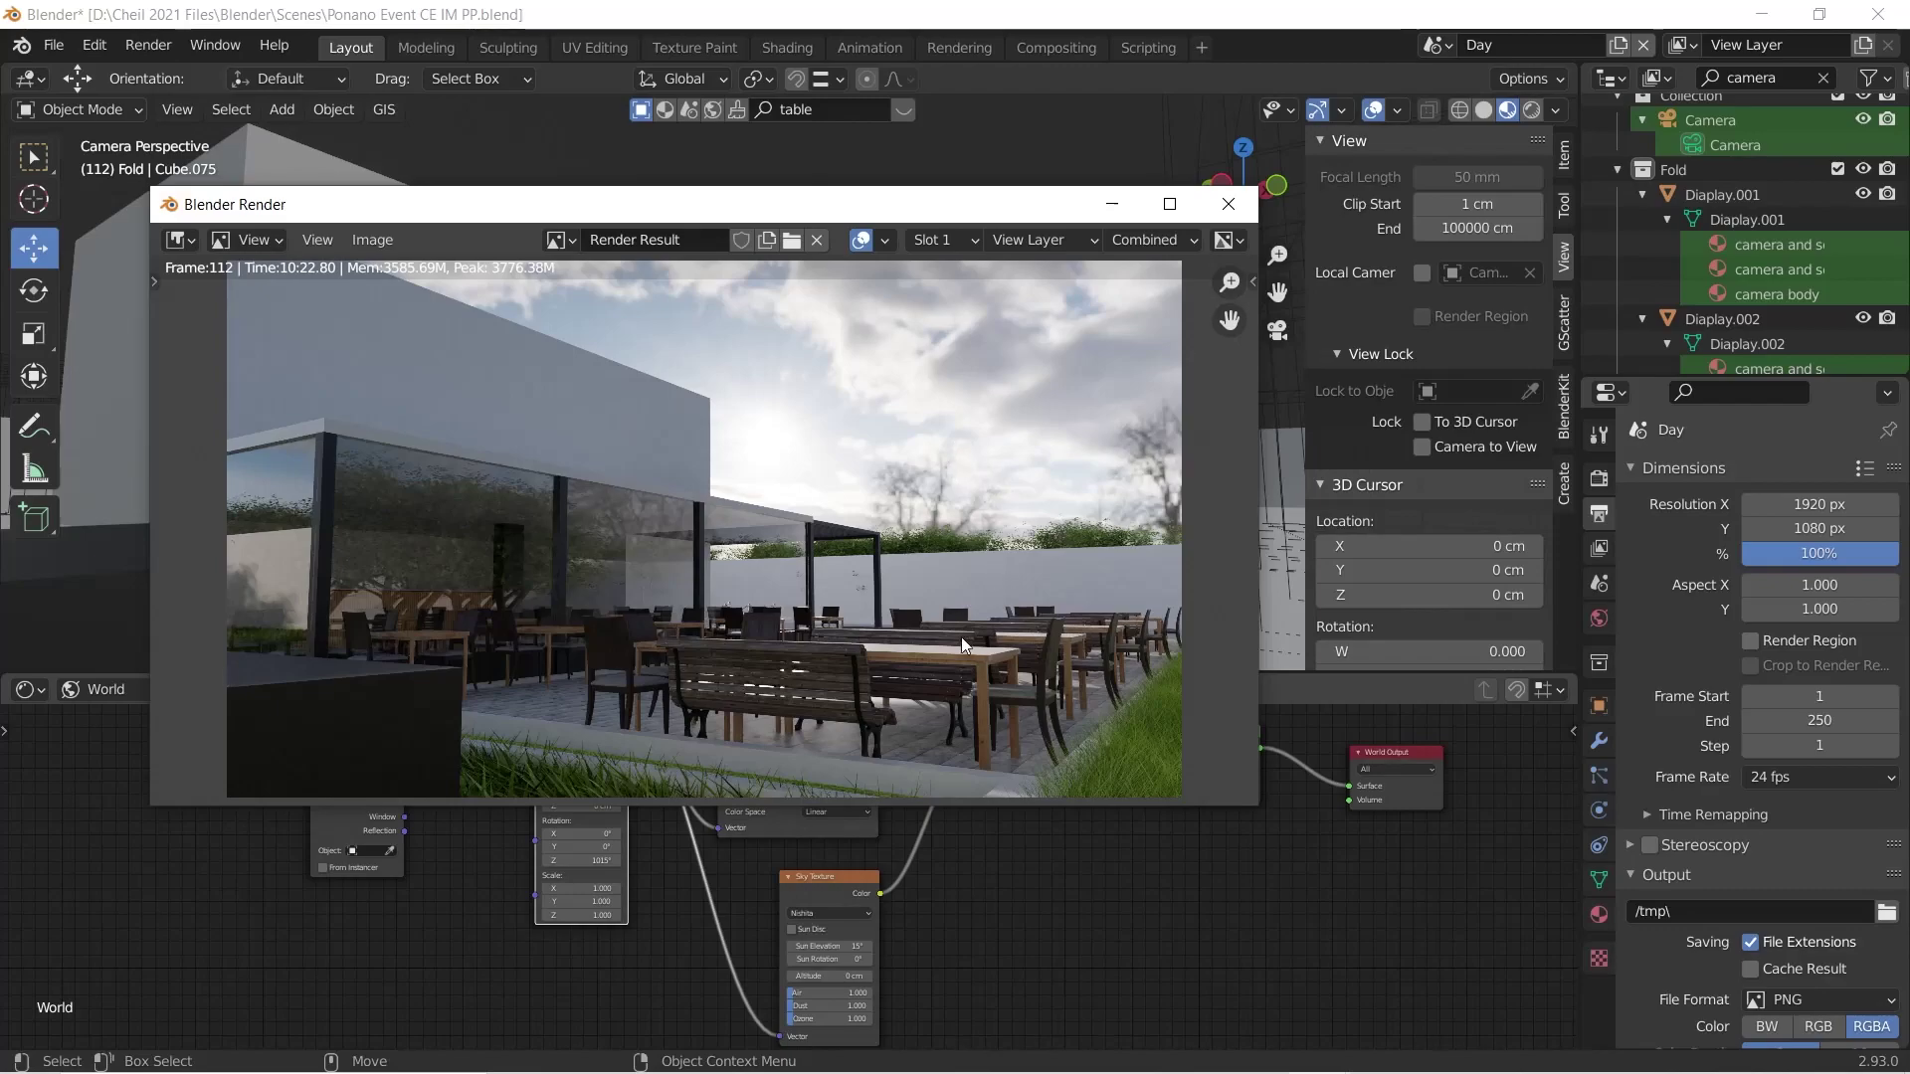
left_click(1770, 988)
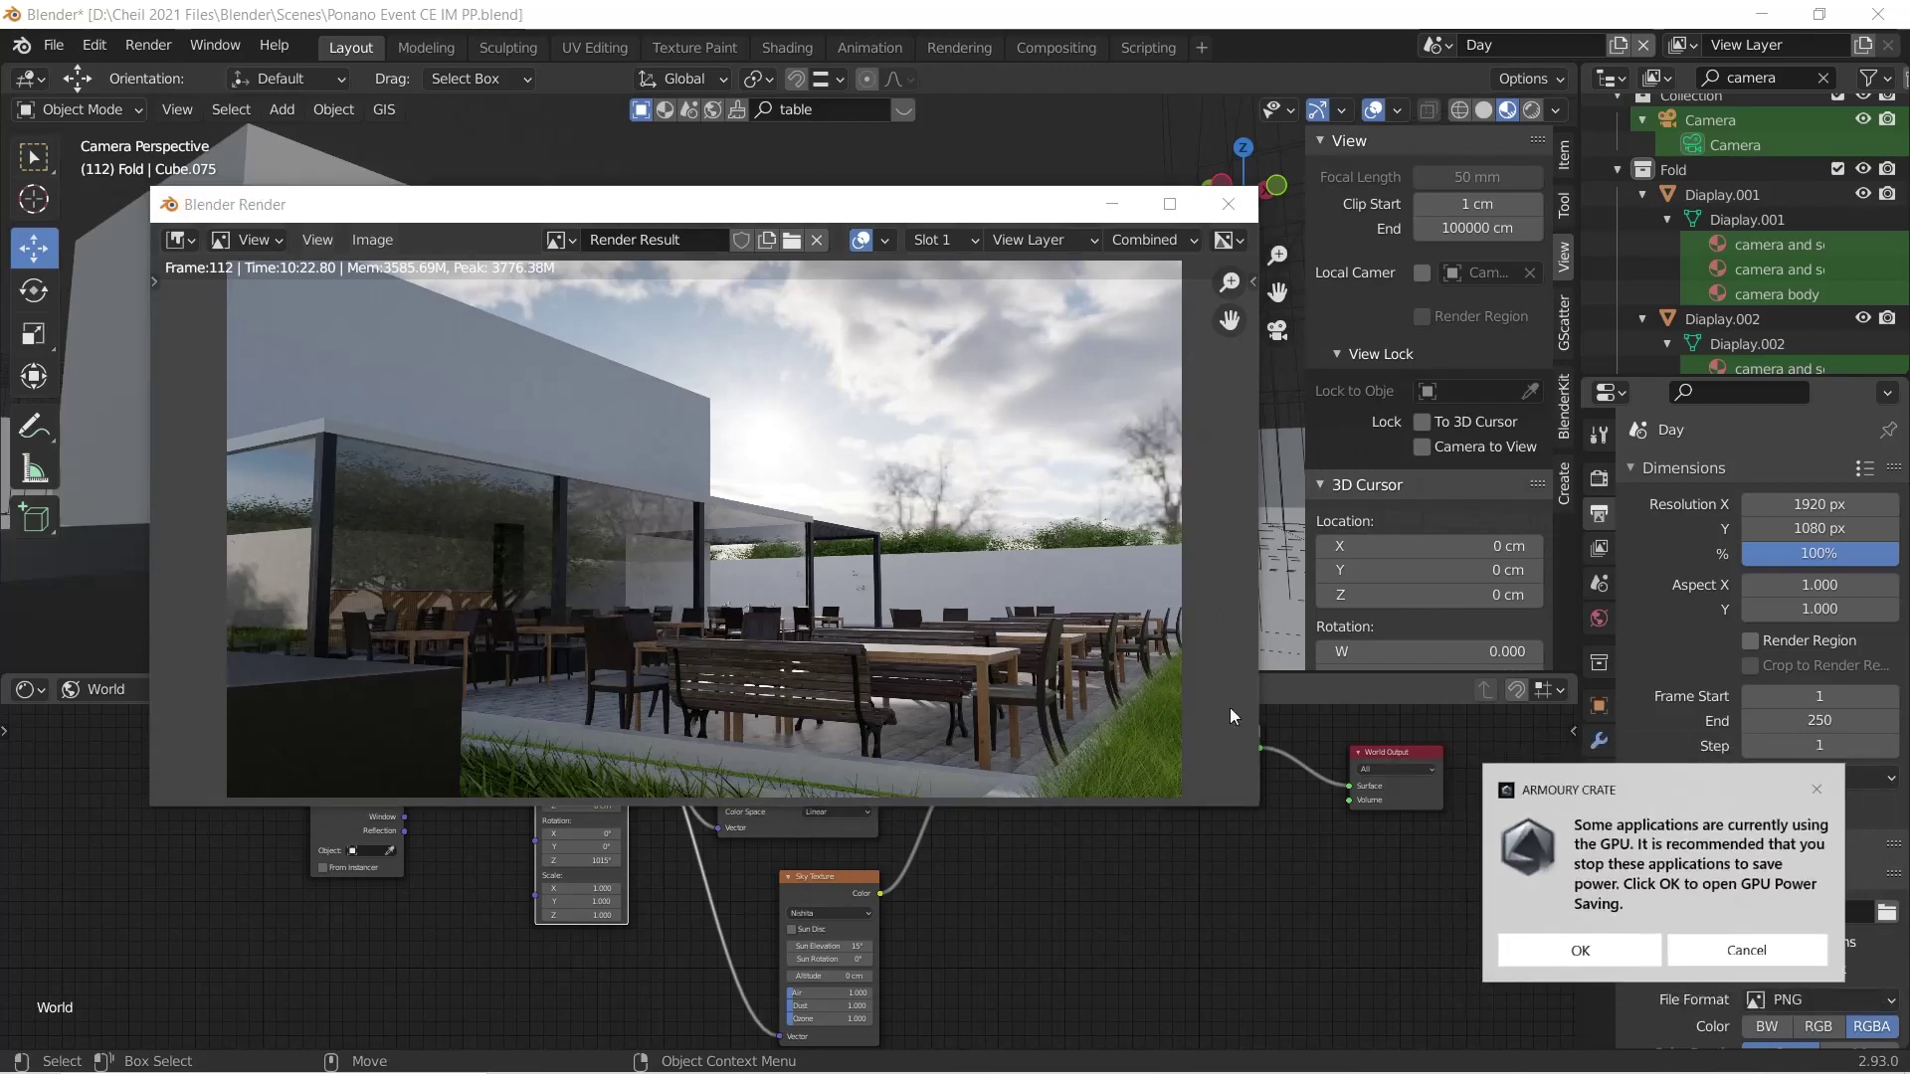